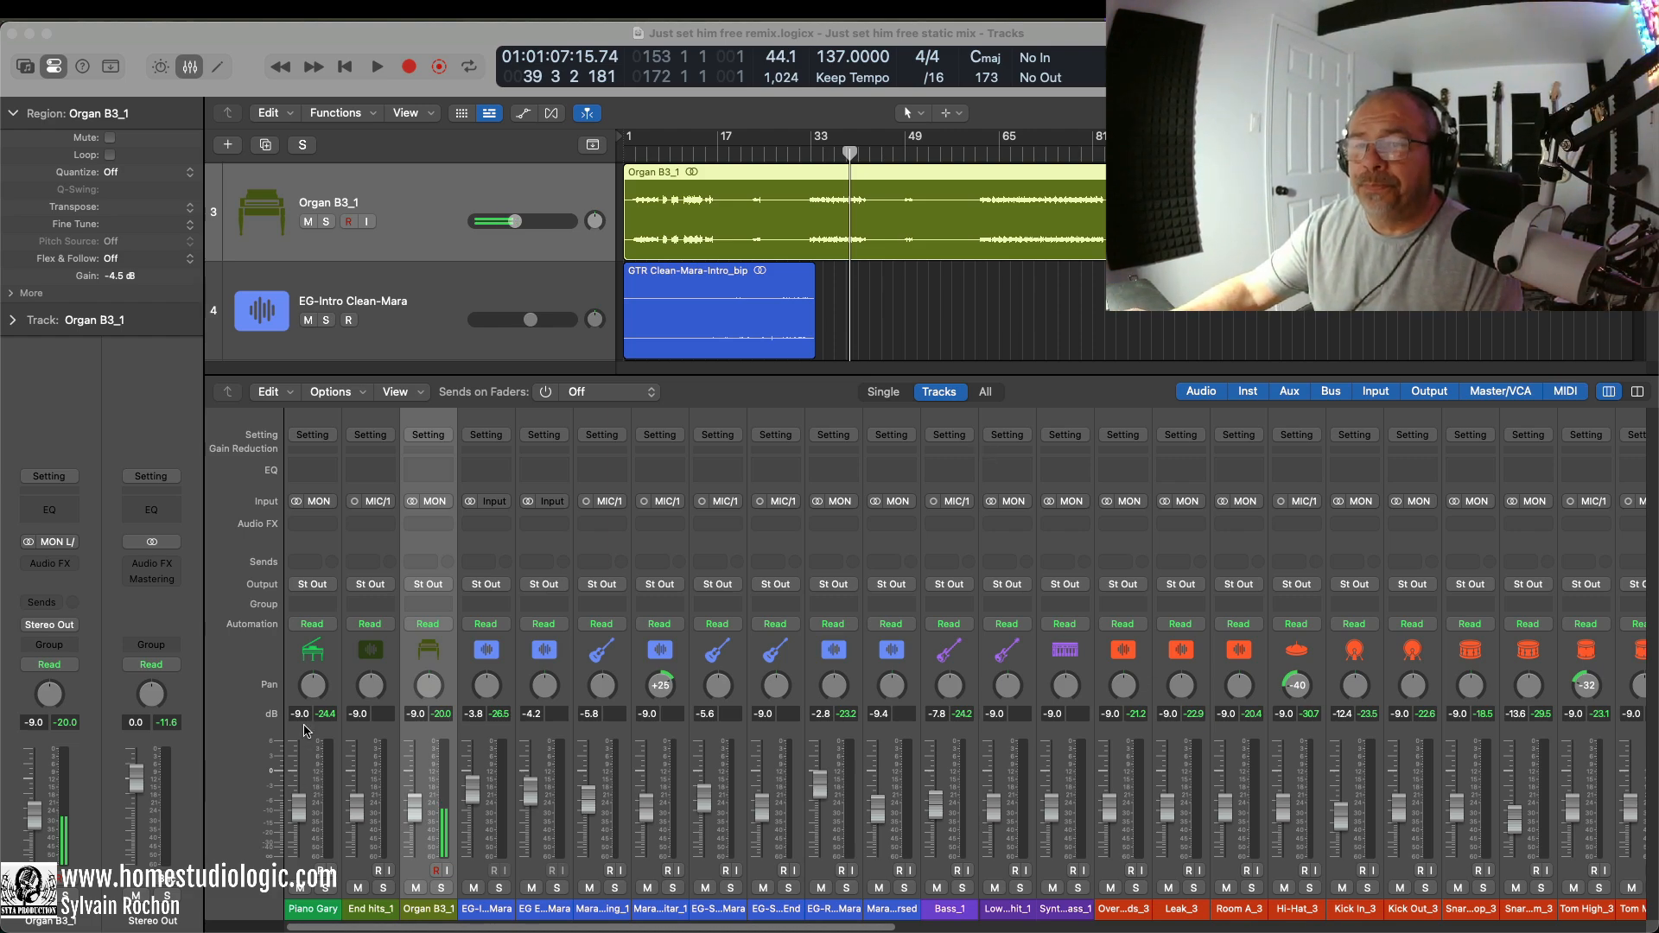
Step: Insert the mono UADx Studer A800 Tape Recorder on all the track channel strips at once and adjust its IPS tape speed
drag(304, 735, 1504, 745)
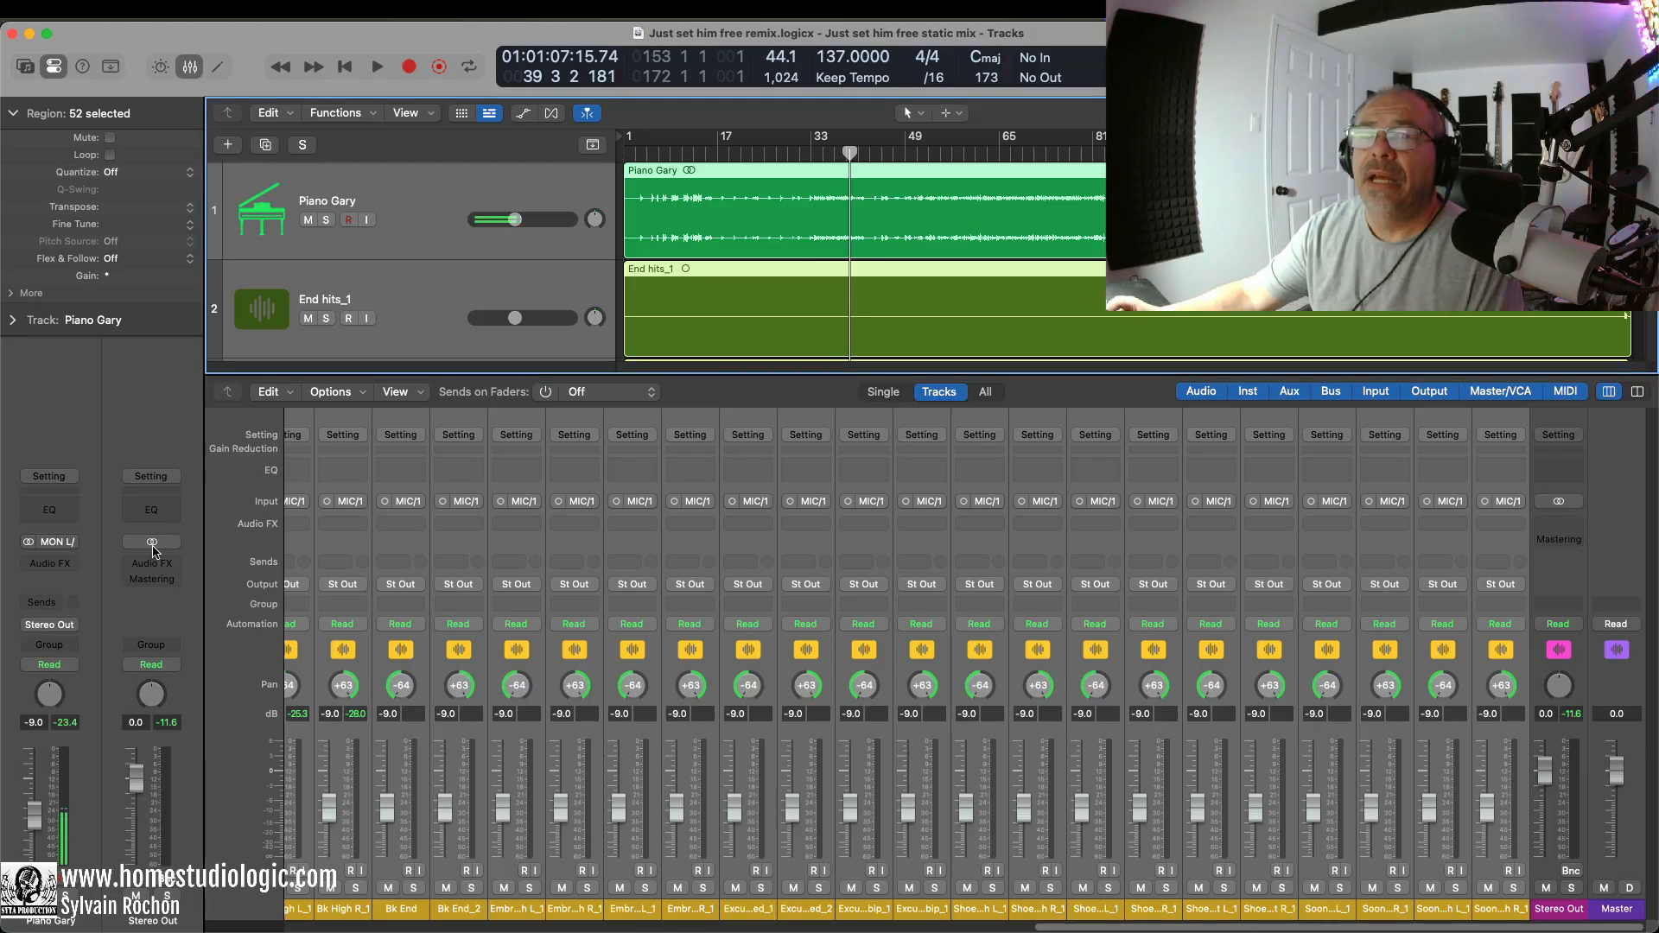
click(359, 525)
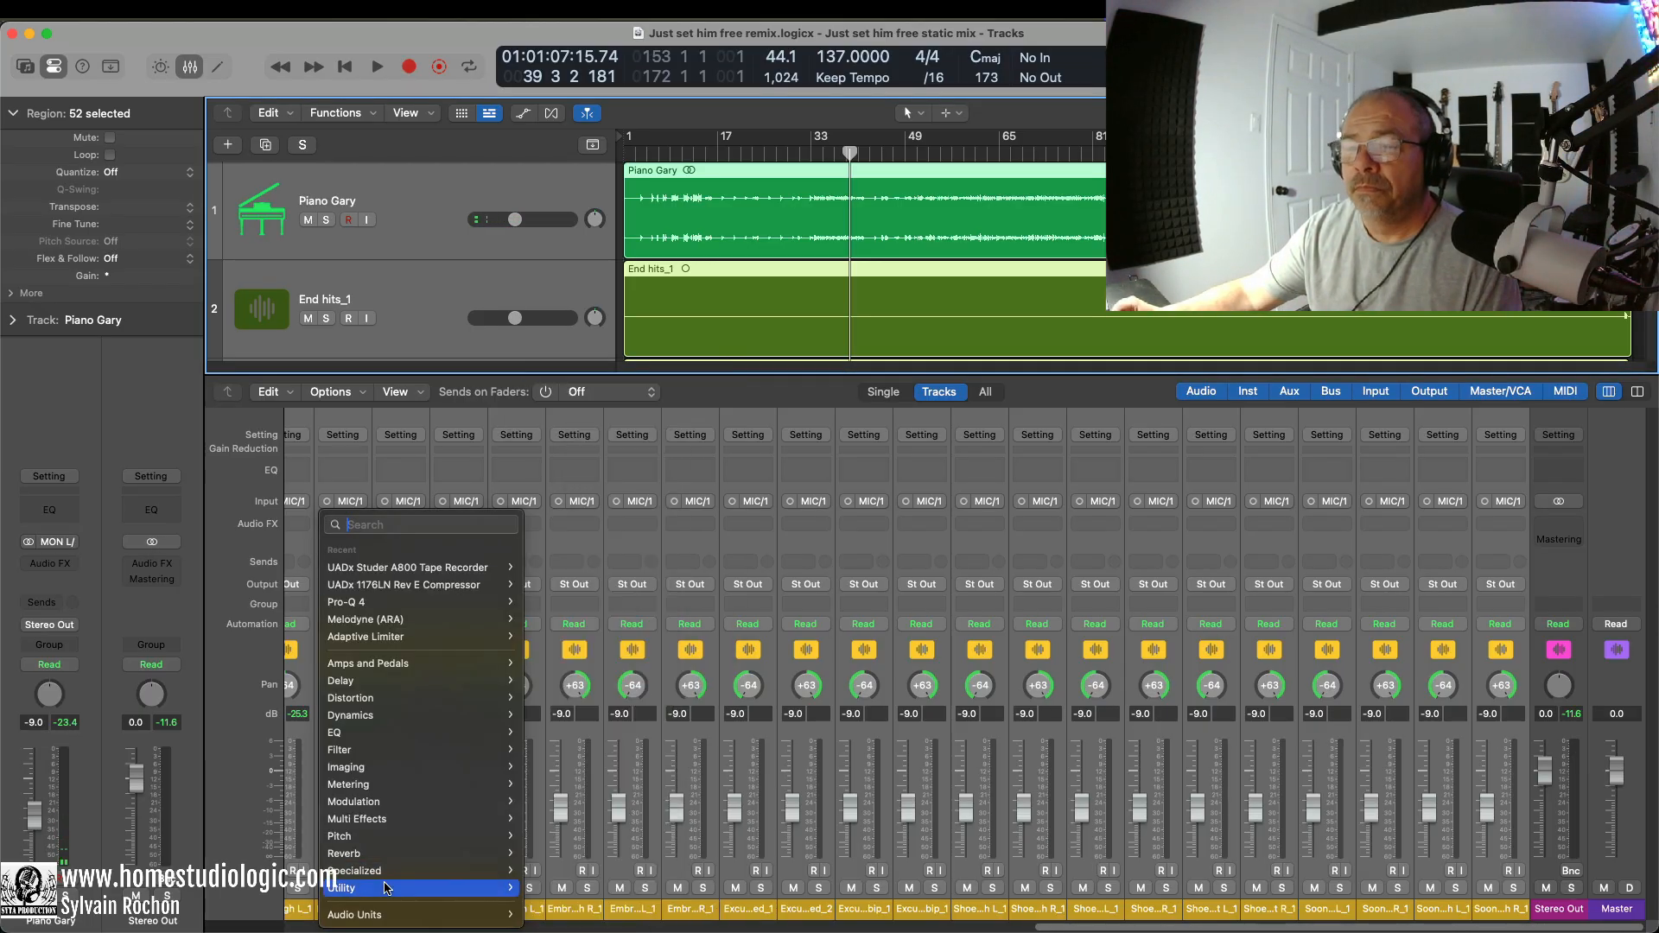
mouse_move(386, 887)
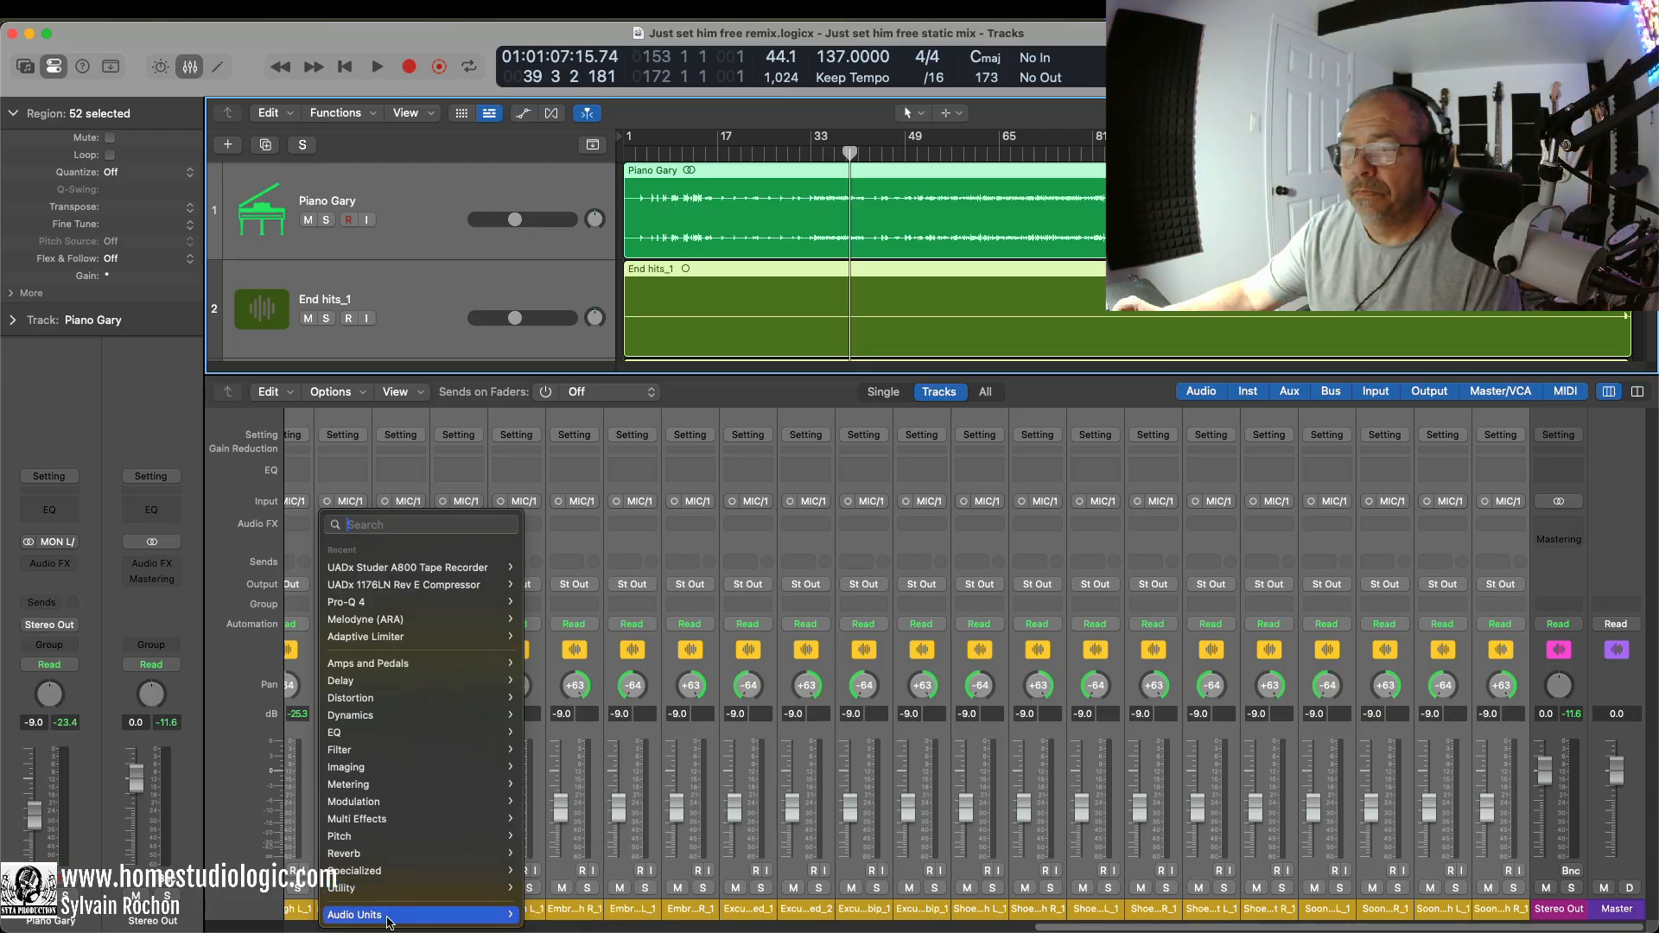
mouse_move(661, 898)
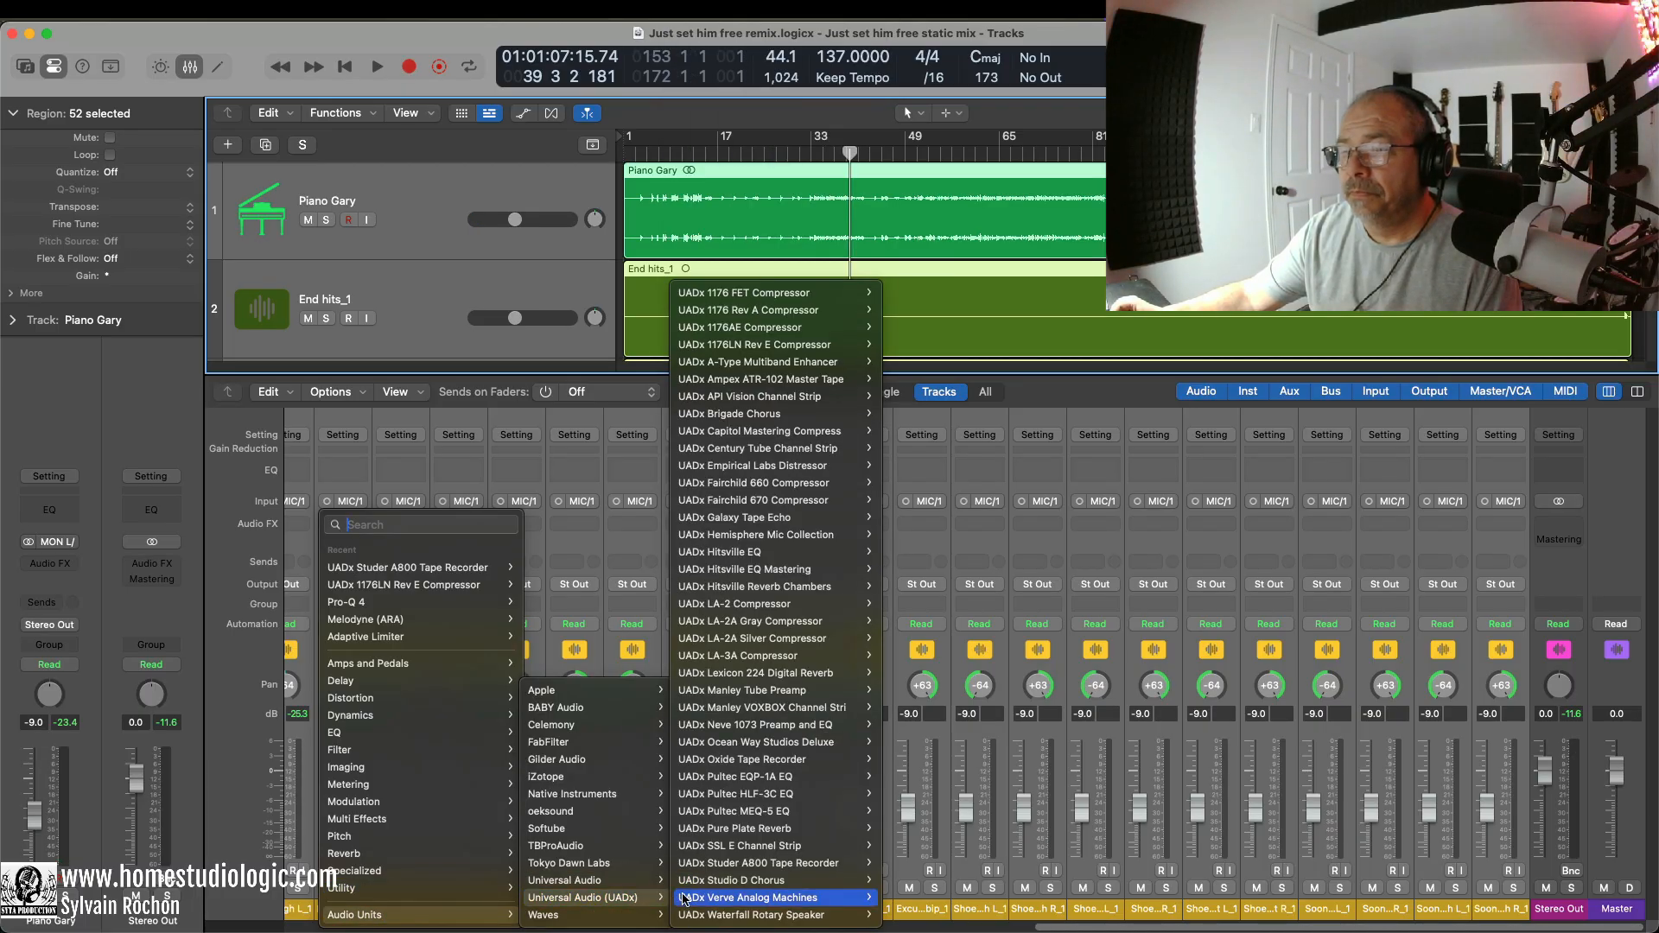
mouse_move(829, 863)
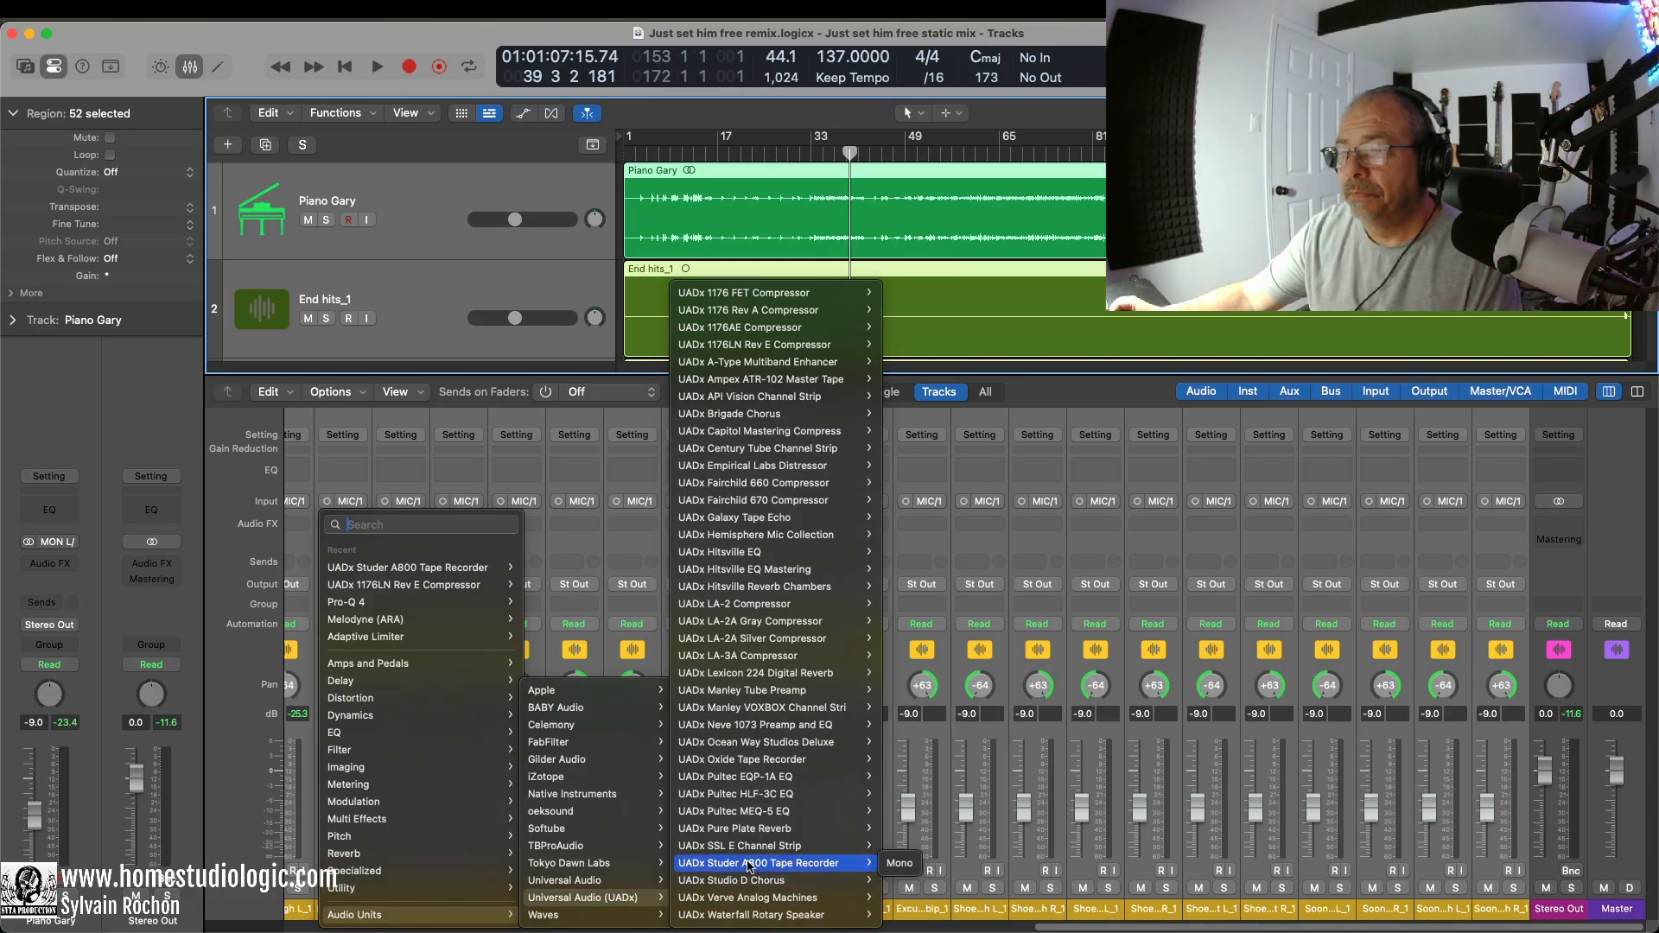
click(903, 863)
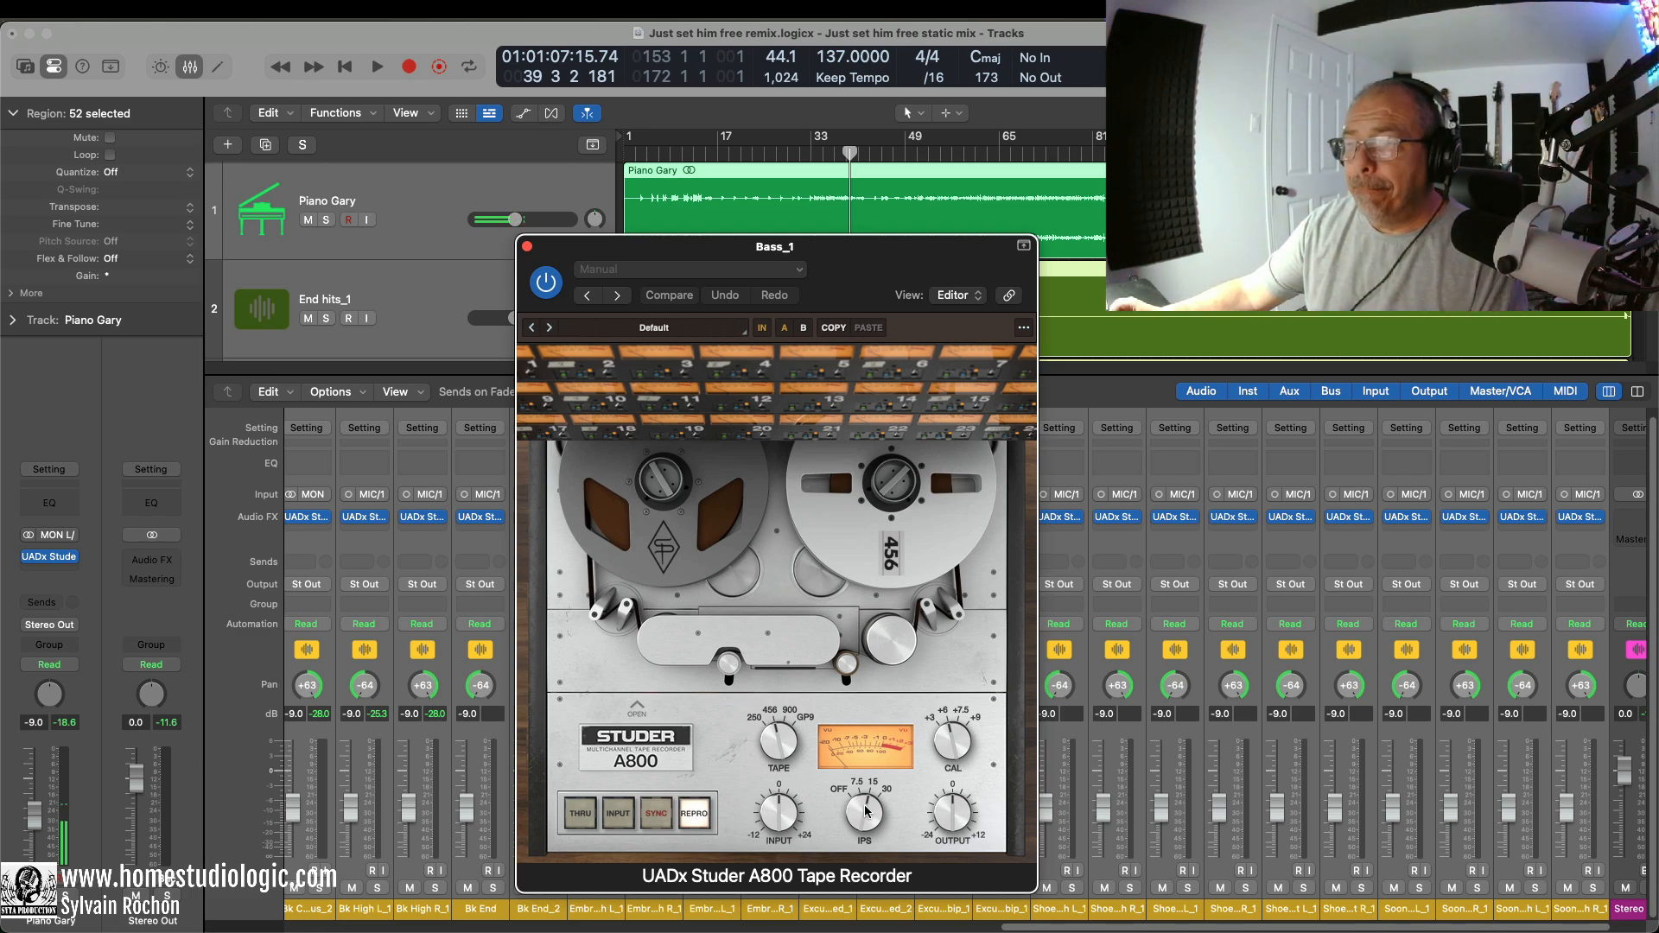
drag(859, 809, 854, 712)
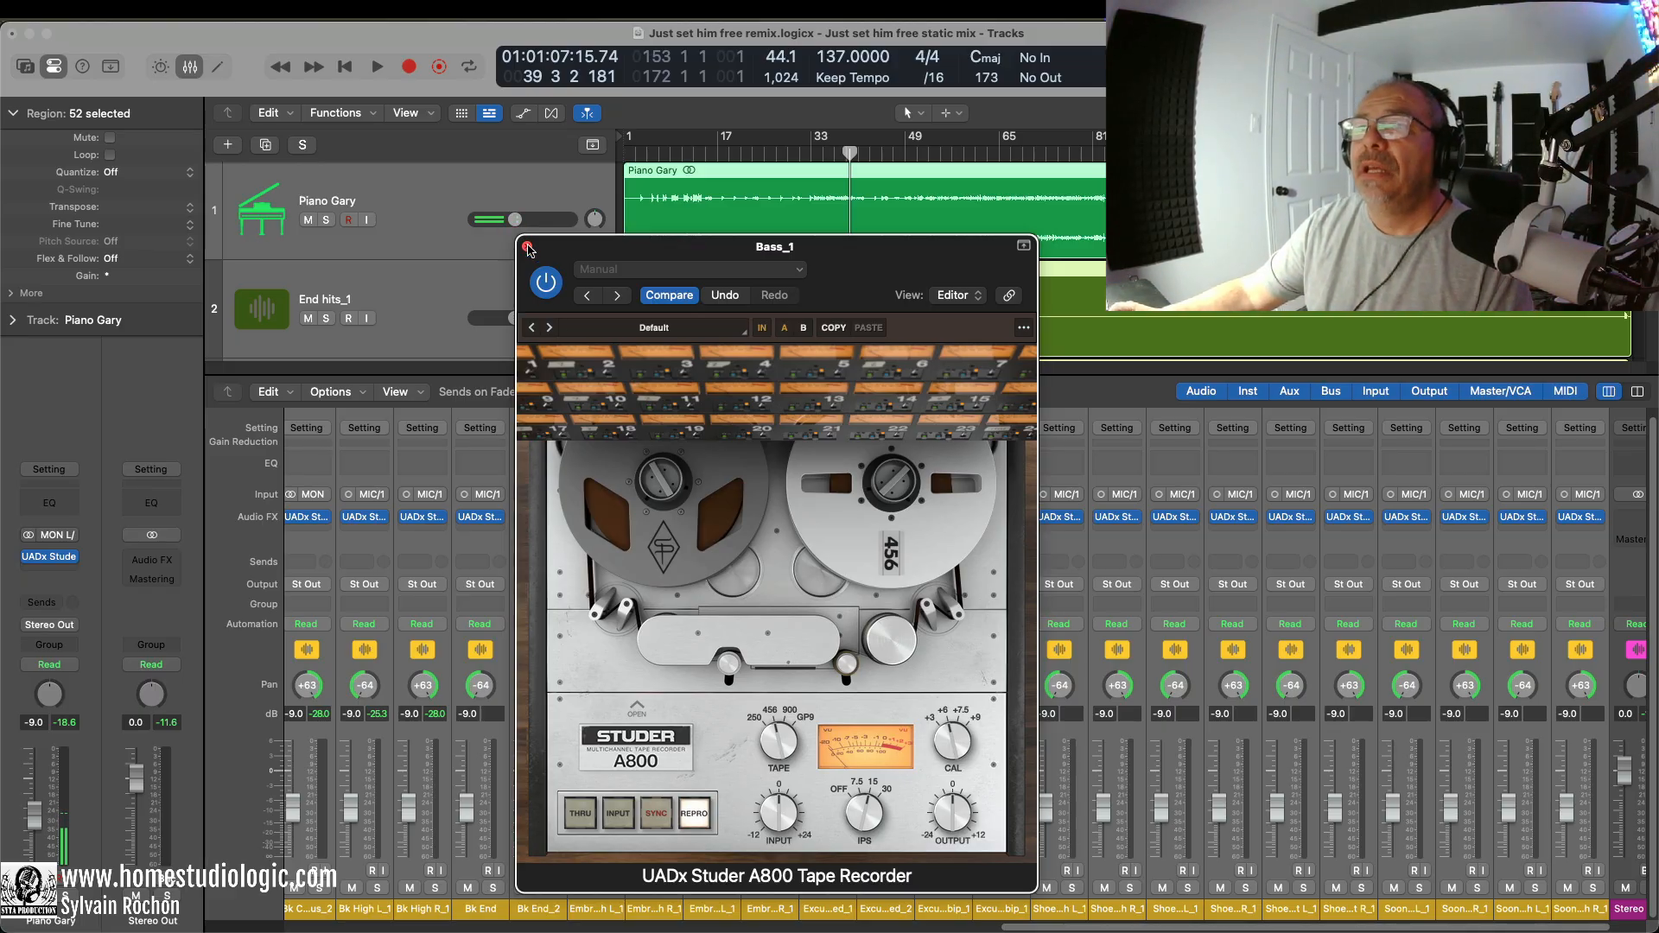
click(528, 249)
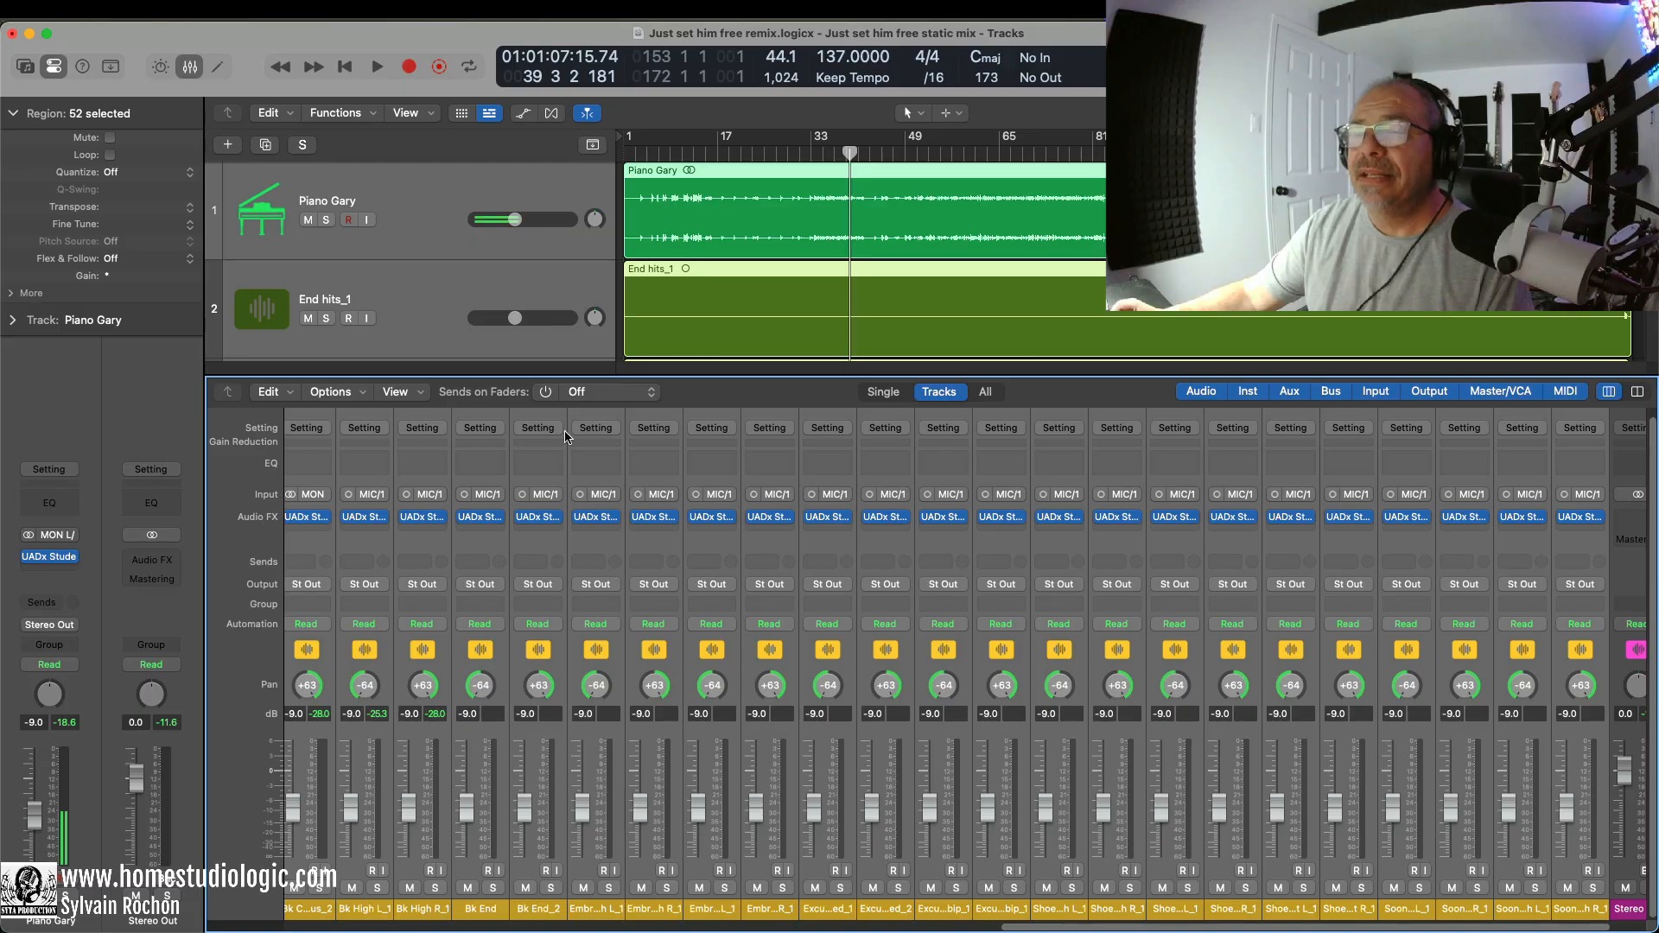
Step: Add the UADx SSL E Channel Strip below the Studer A800 on all the selected track channel strips
click(482, 533)
mouse_move(557, 914)
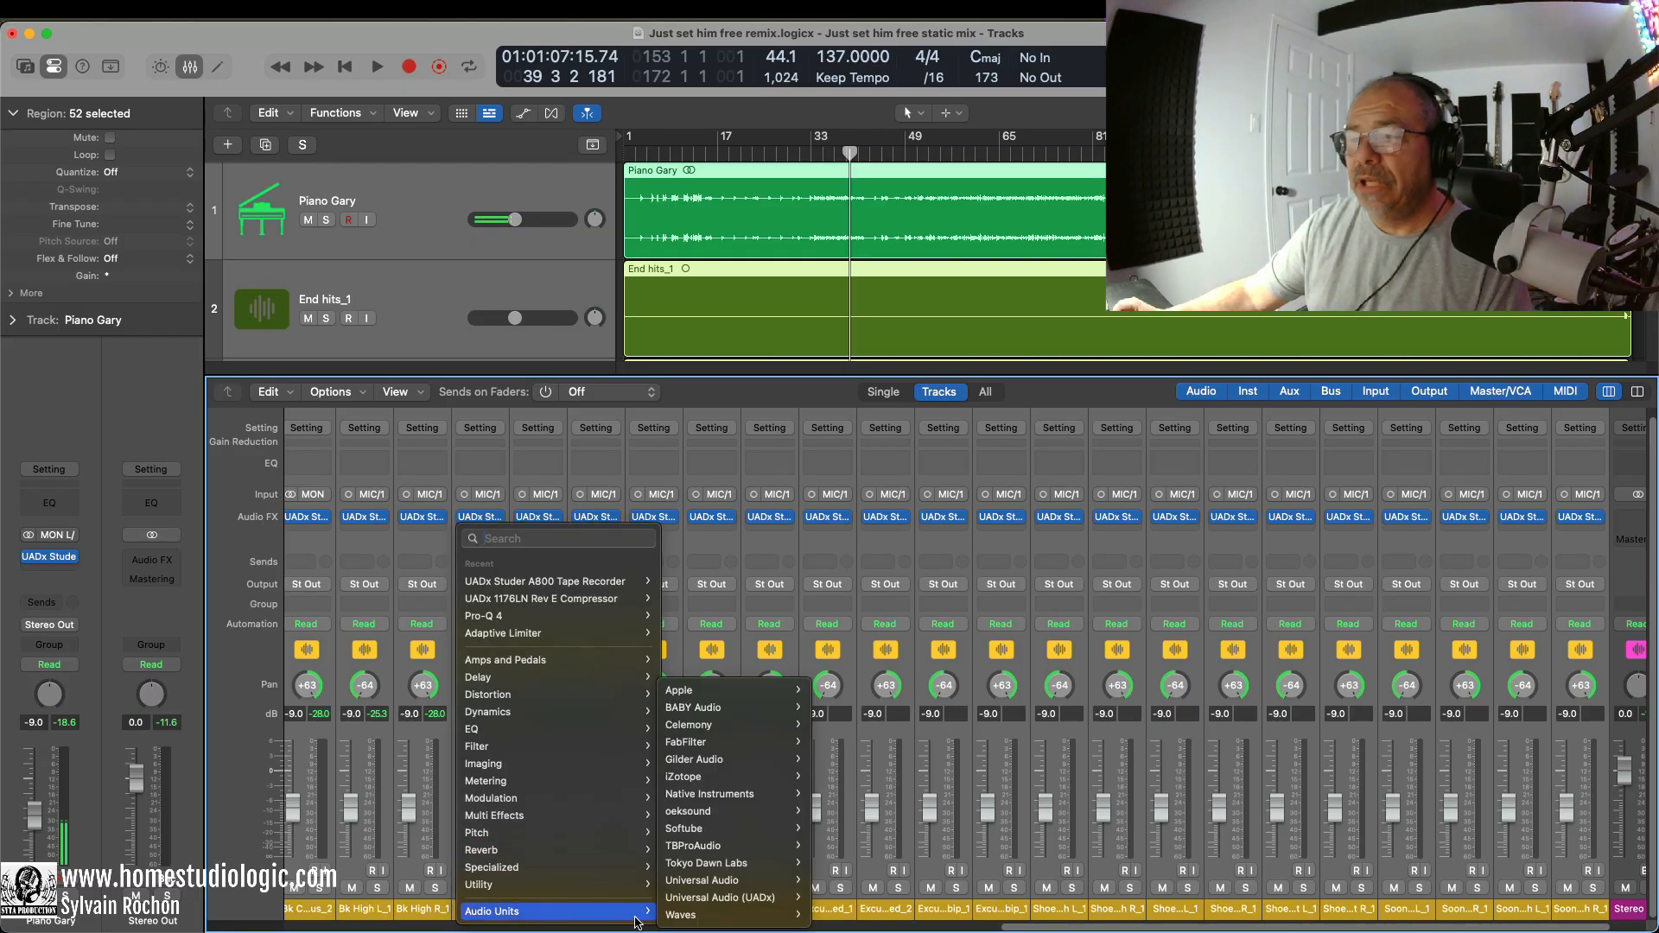
mouse_move(718, 919)
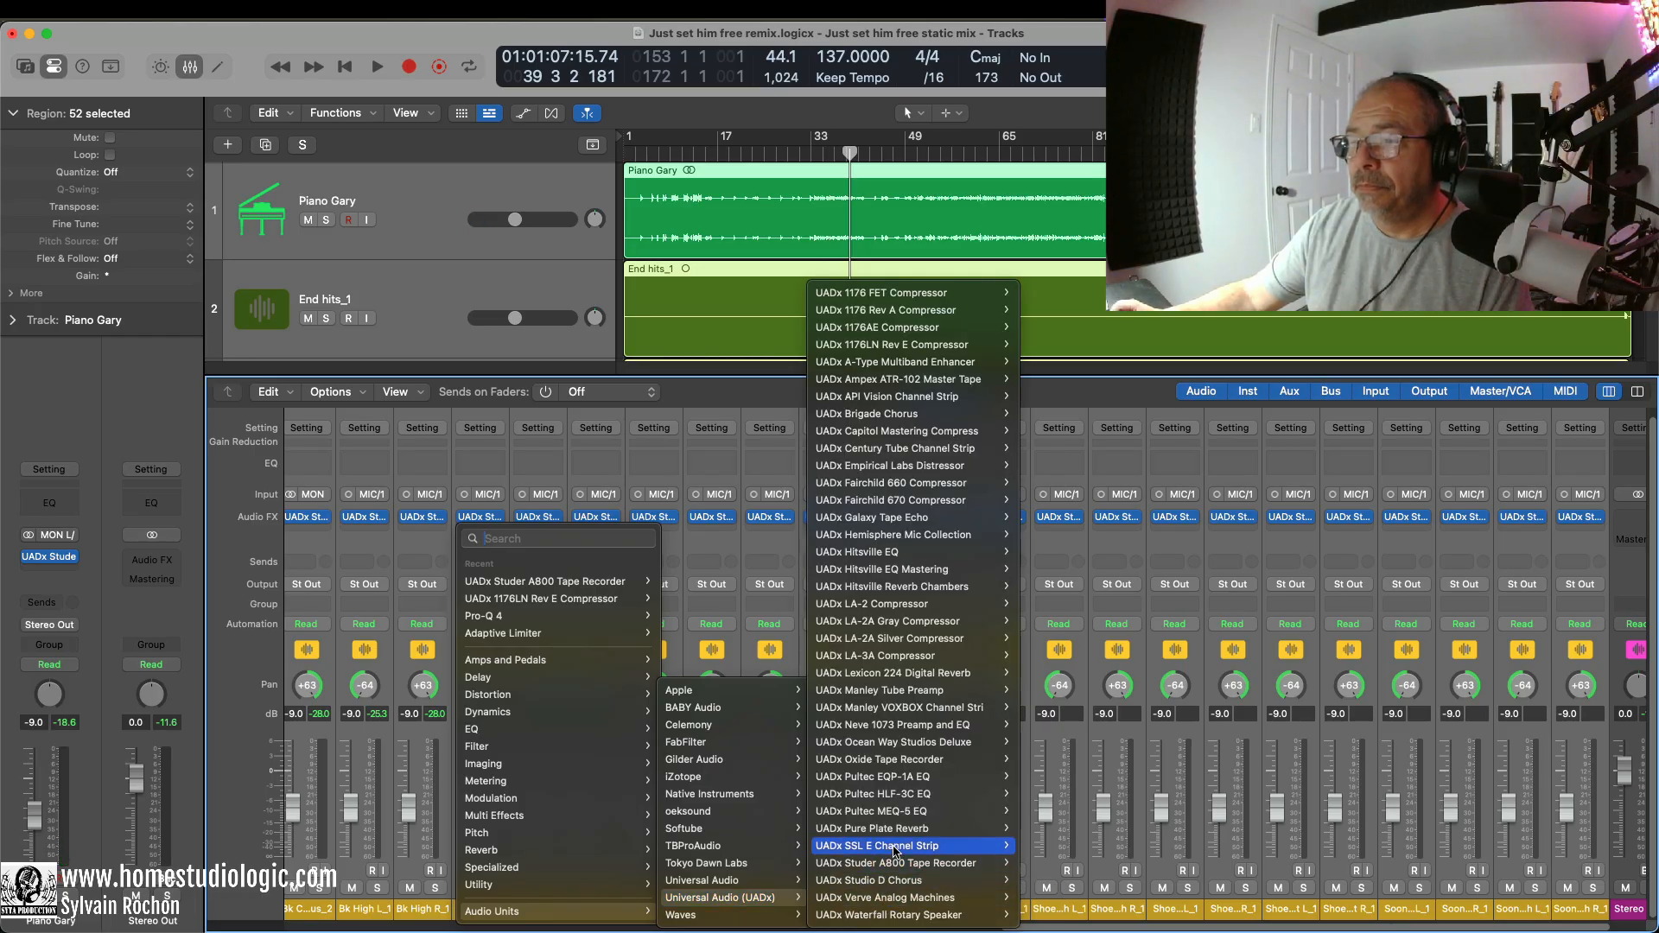
click(1036, 846)
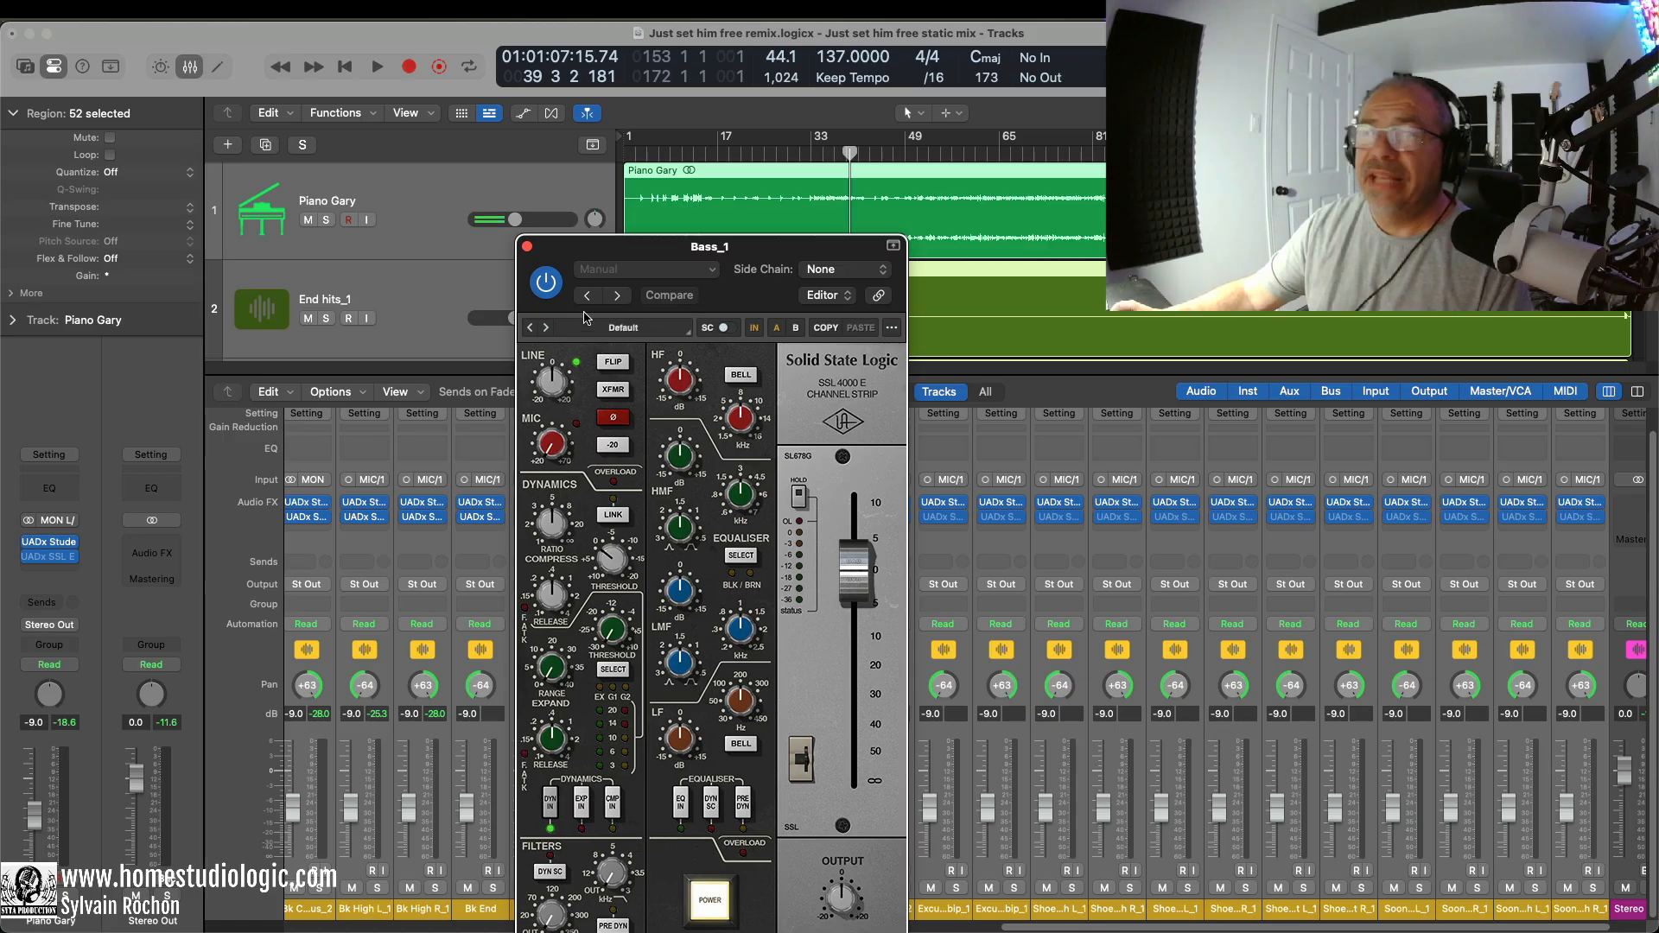
click(527, 248)
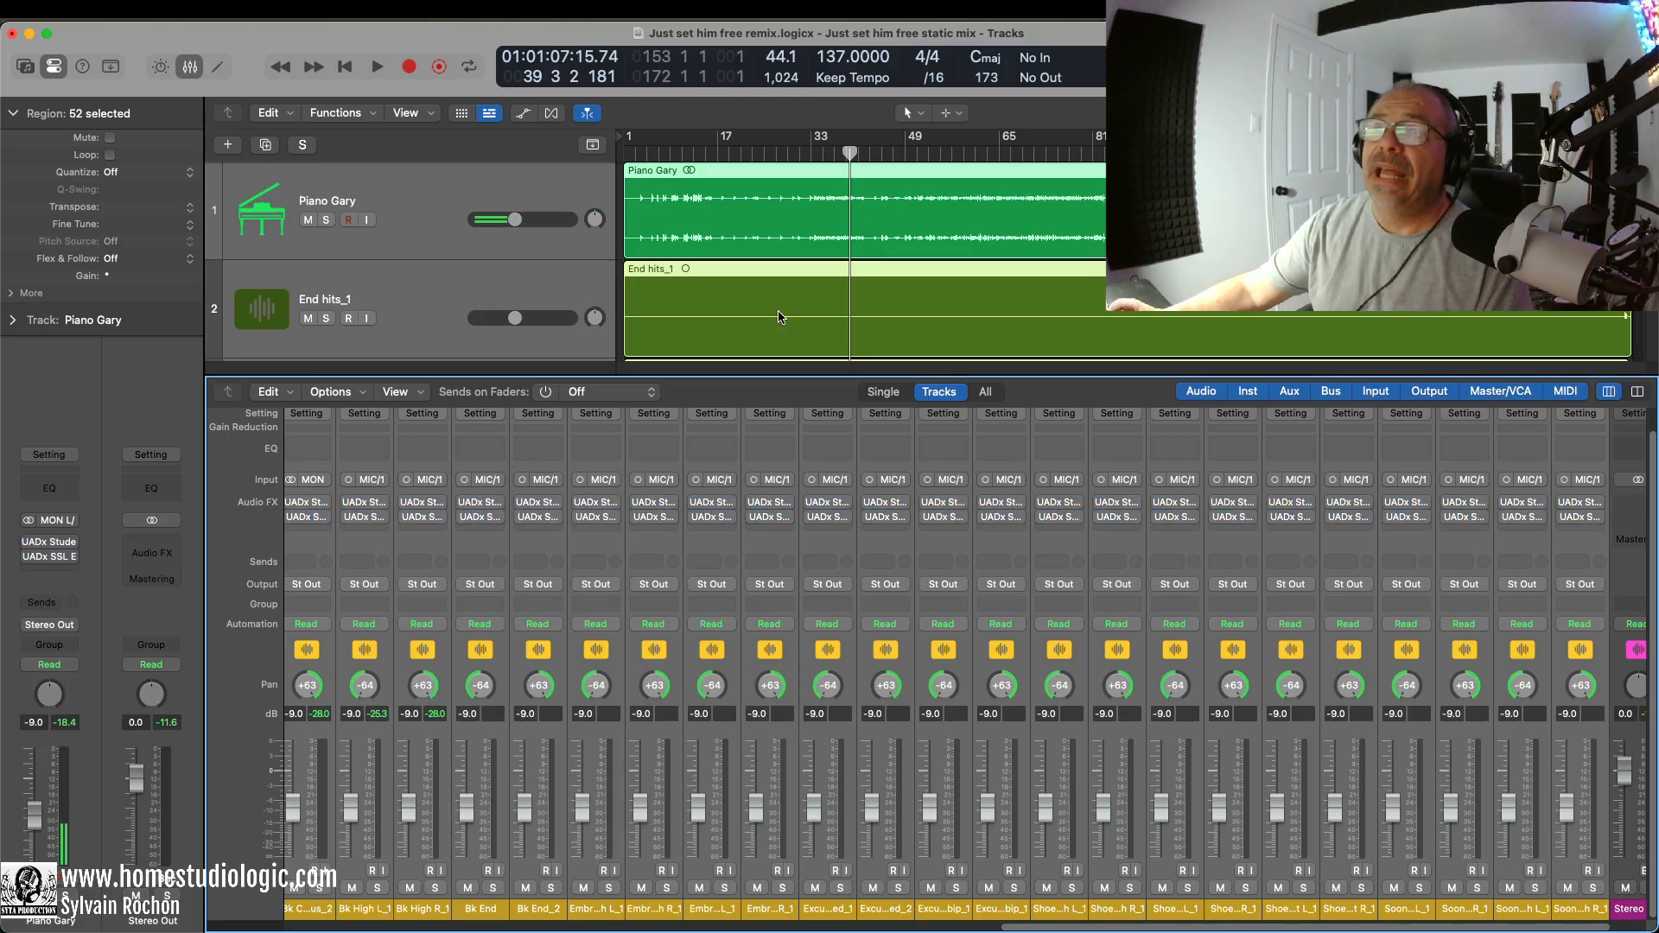
Step: Play the mix from bar 31 with the Studer and SSL plug-ins bypassed
click(797, 154)
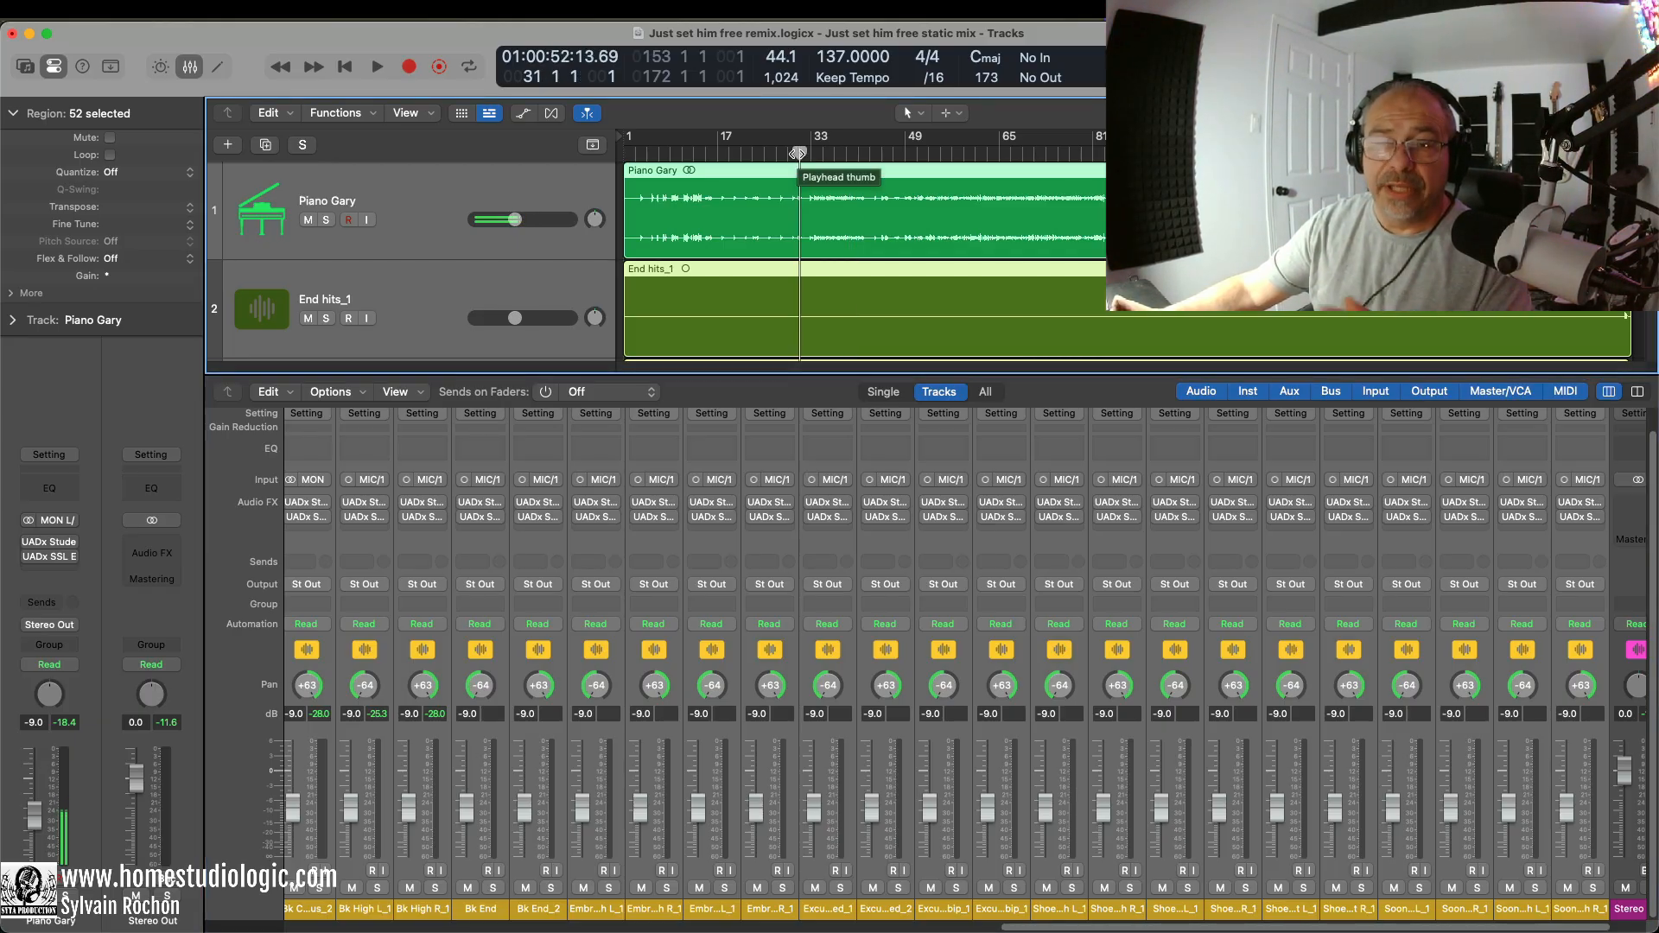
key(space)
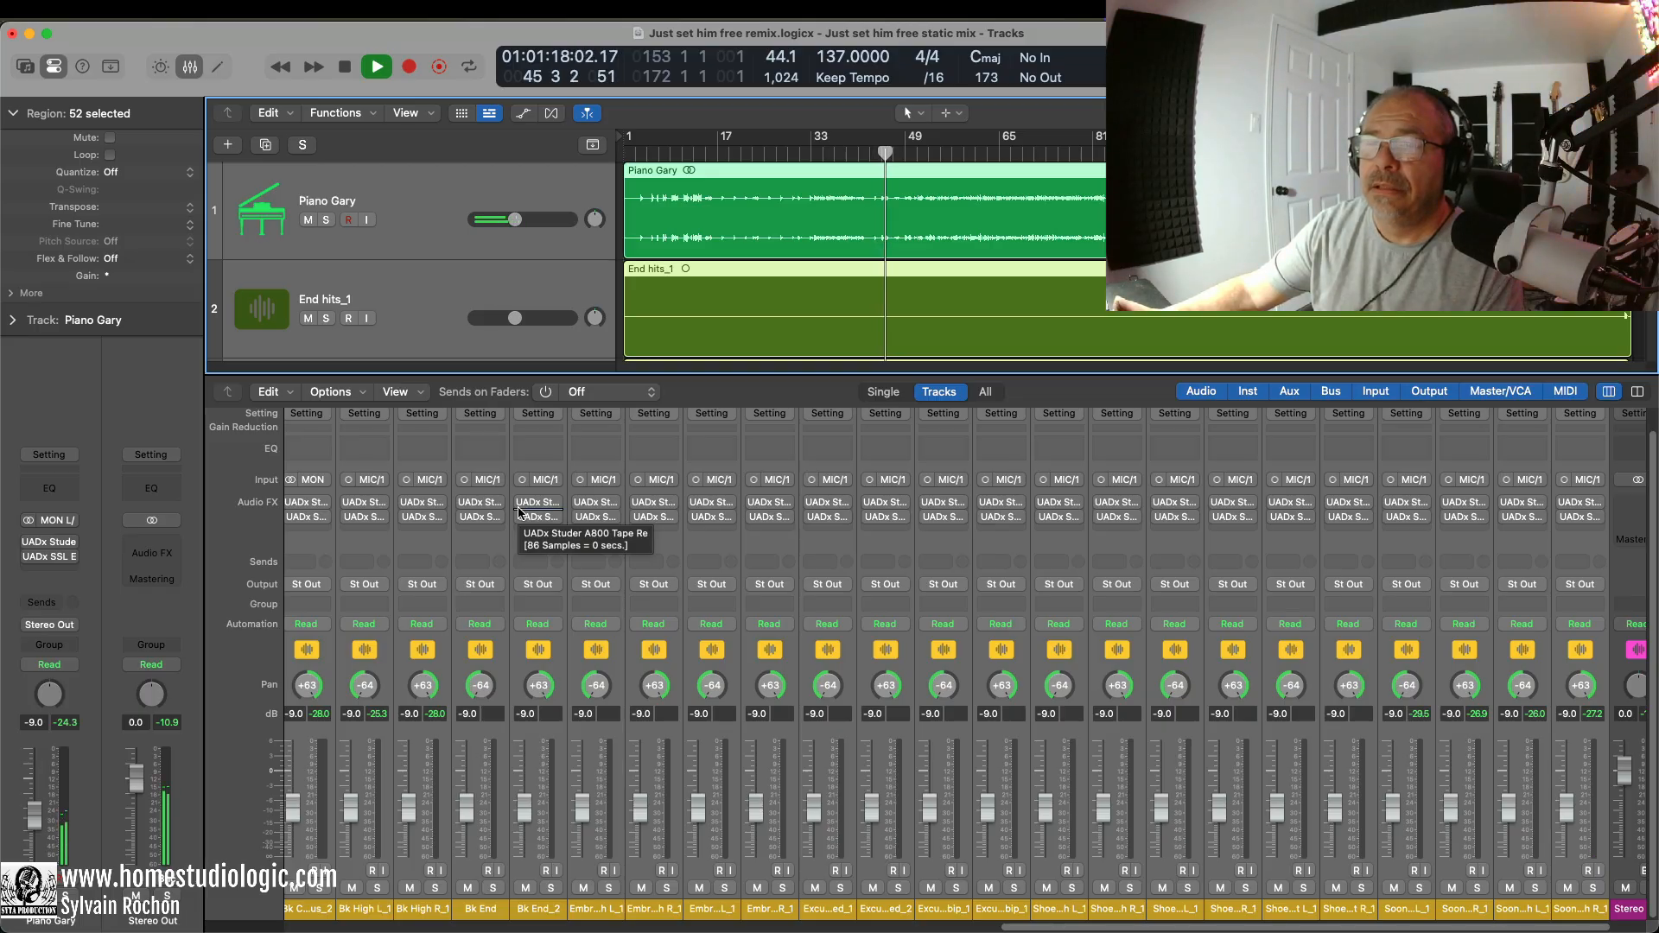
key(space)
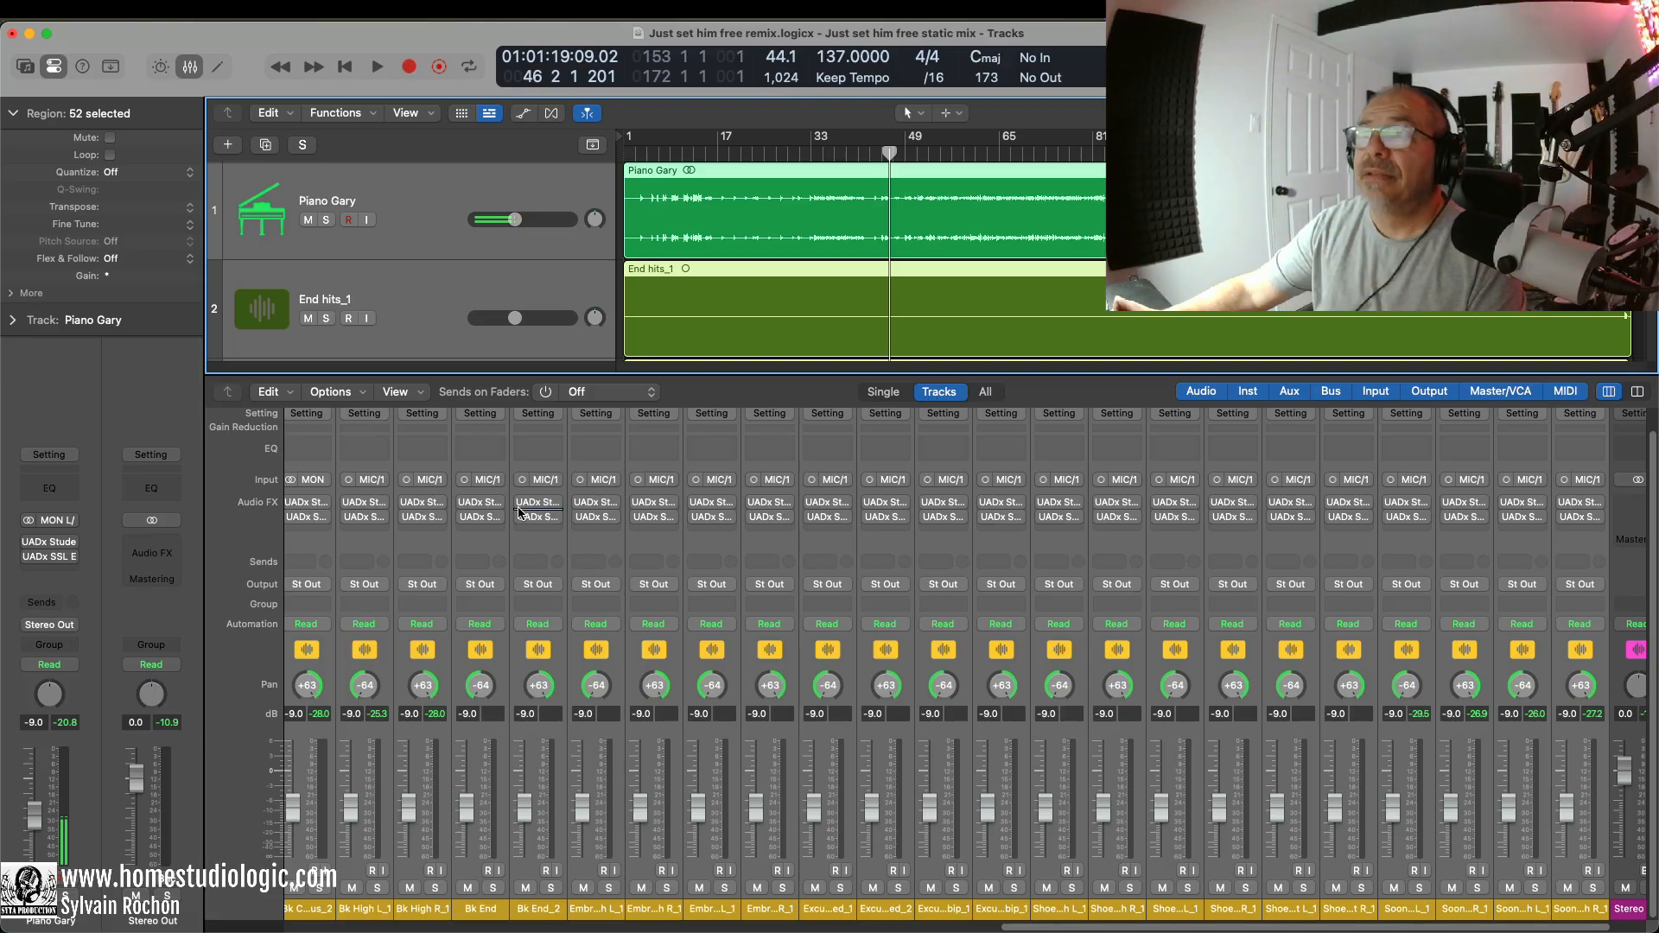
Step: Enable the Studer A800 on all tracks during playback from bar 31 and compare the mix with and without it
key(space)
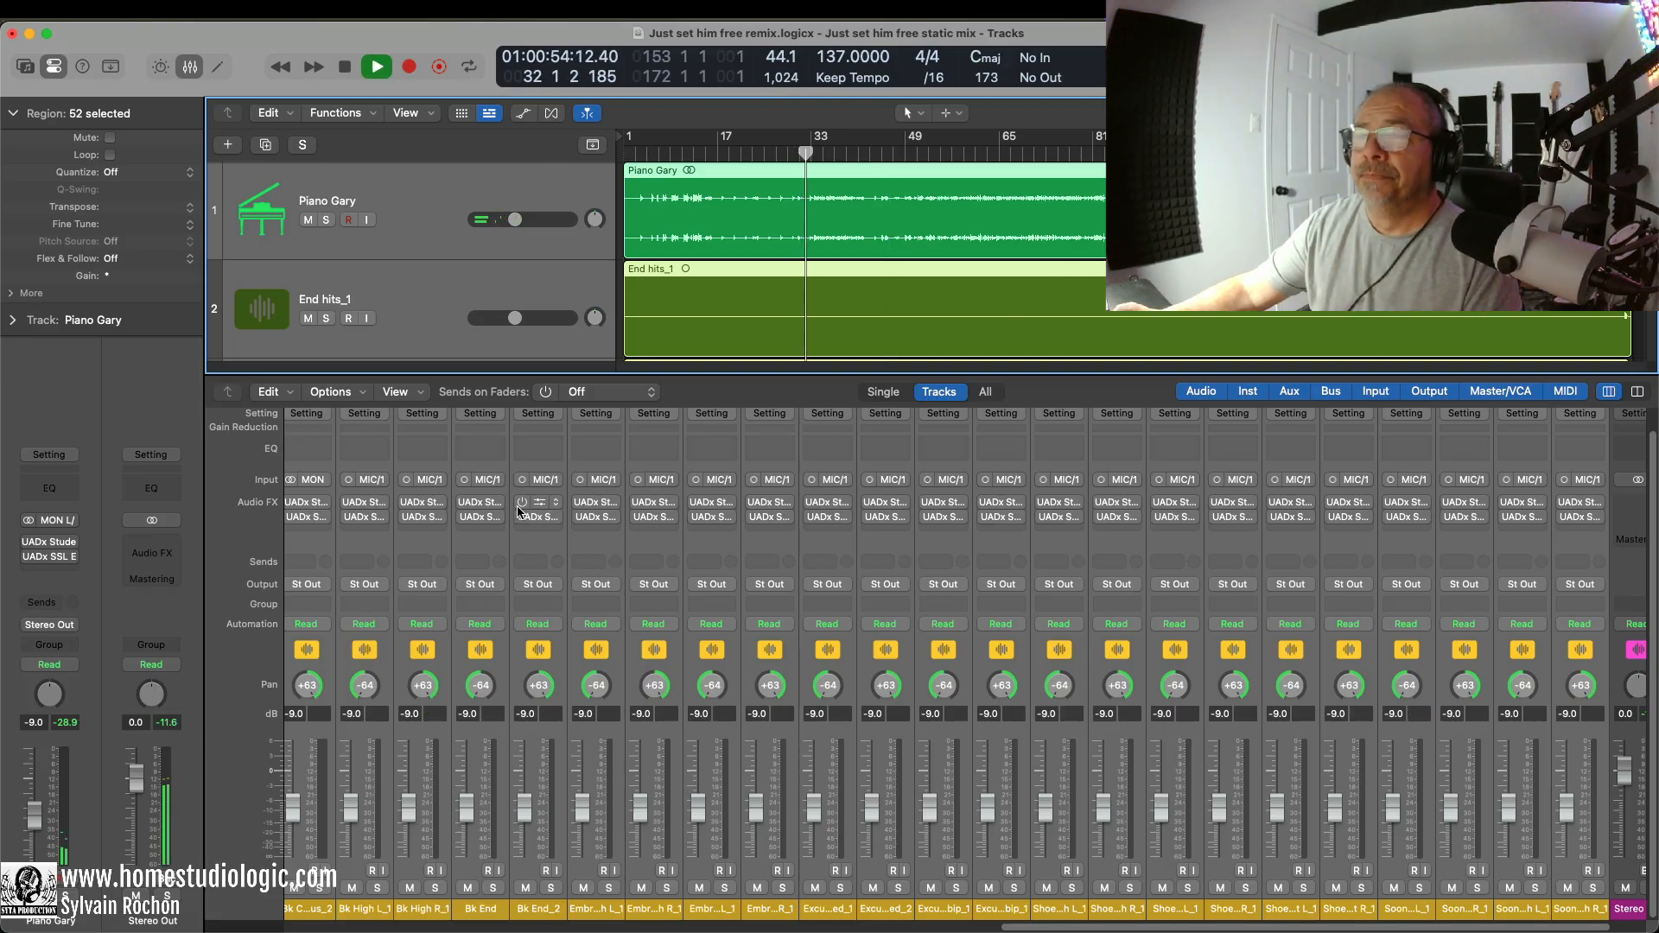
click(522, 502)
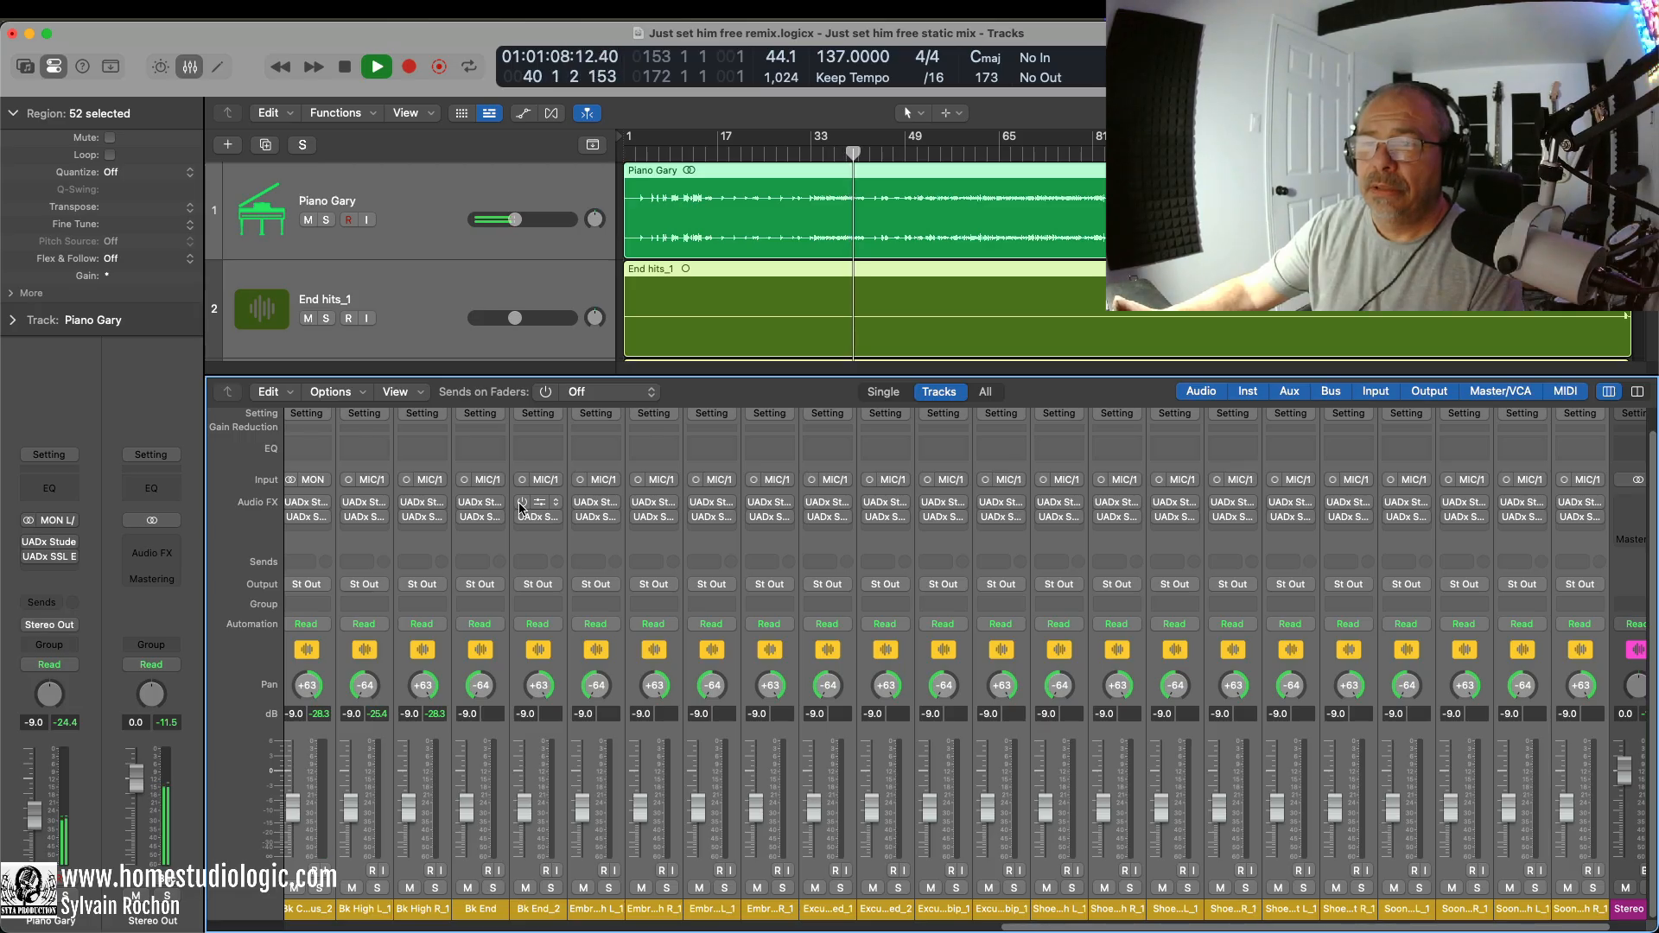
key(space)
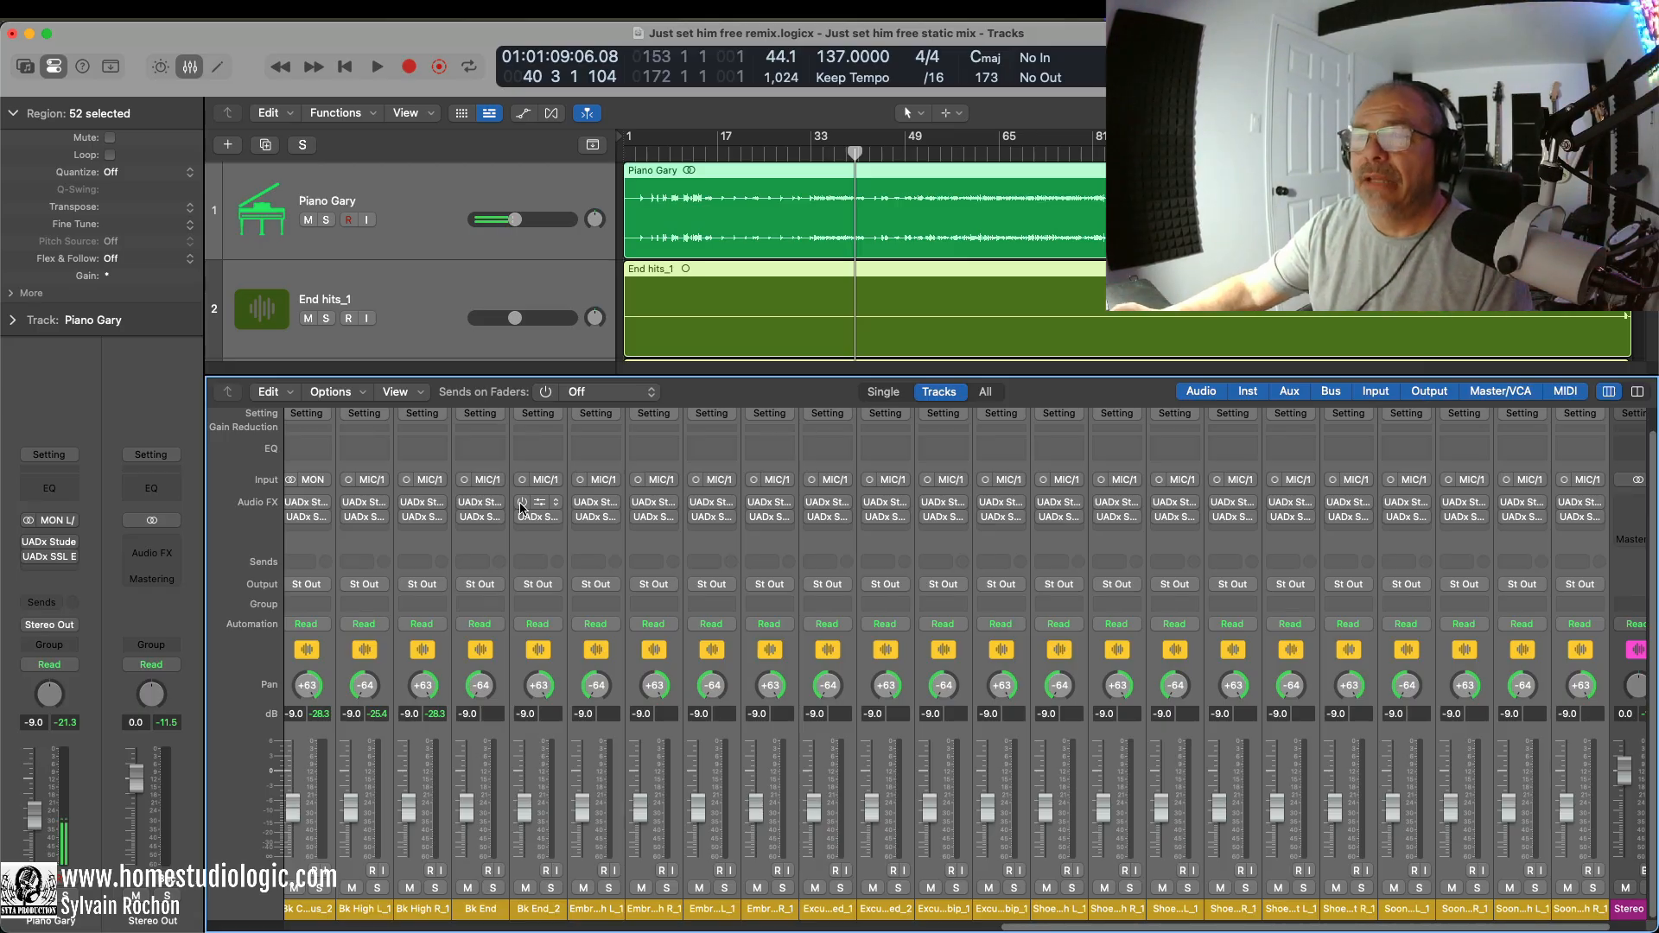
key(space)
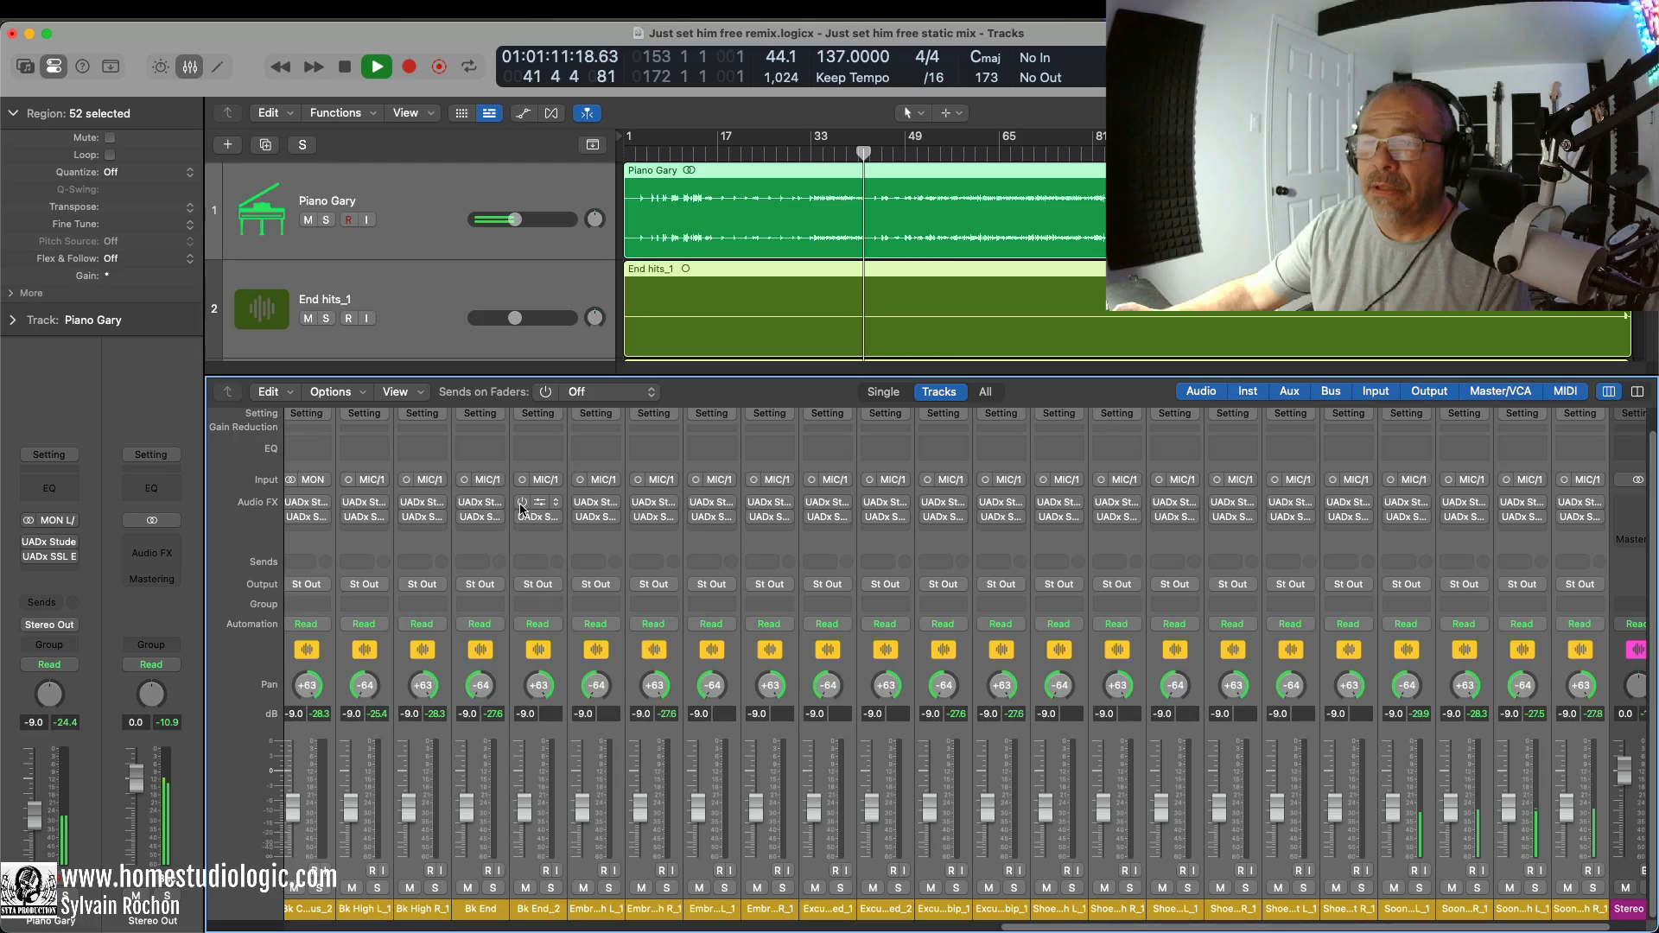
click(521, 504)
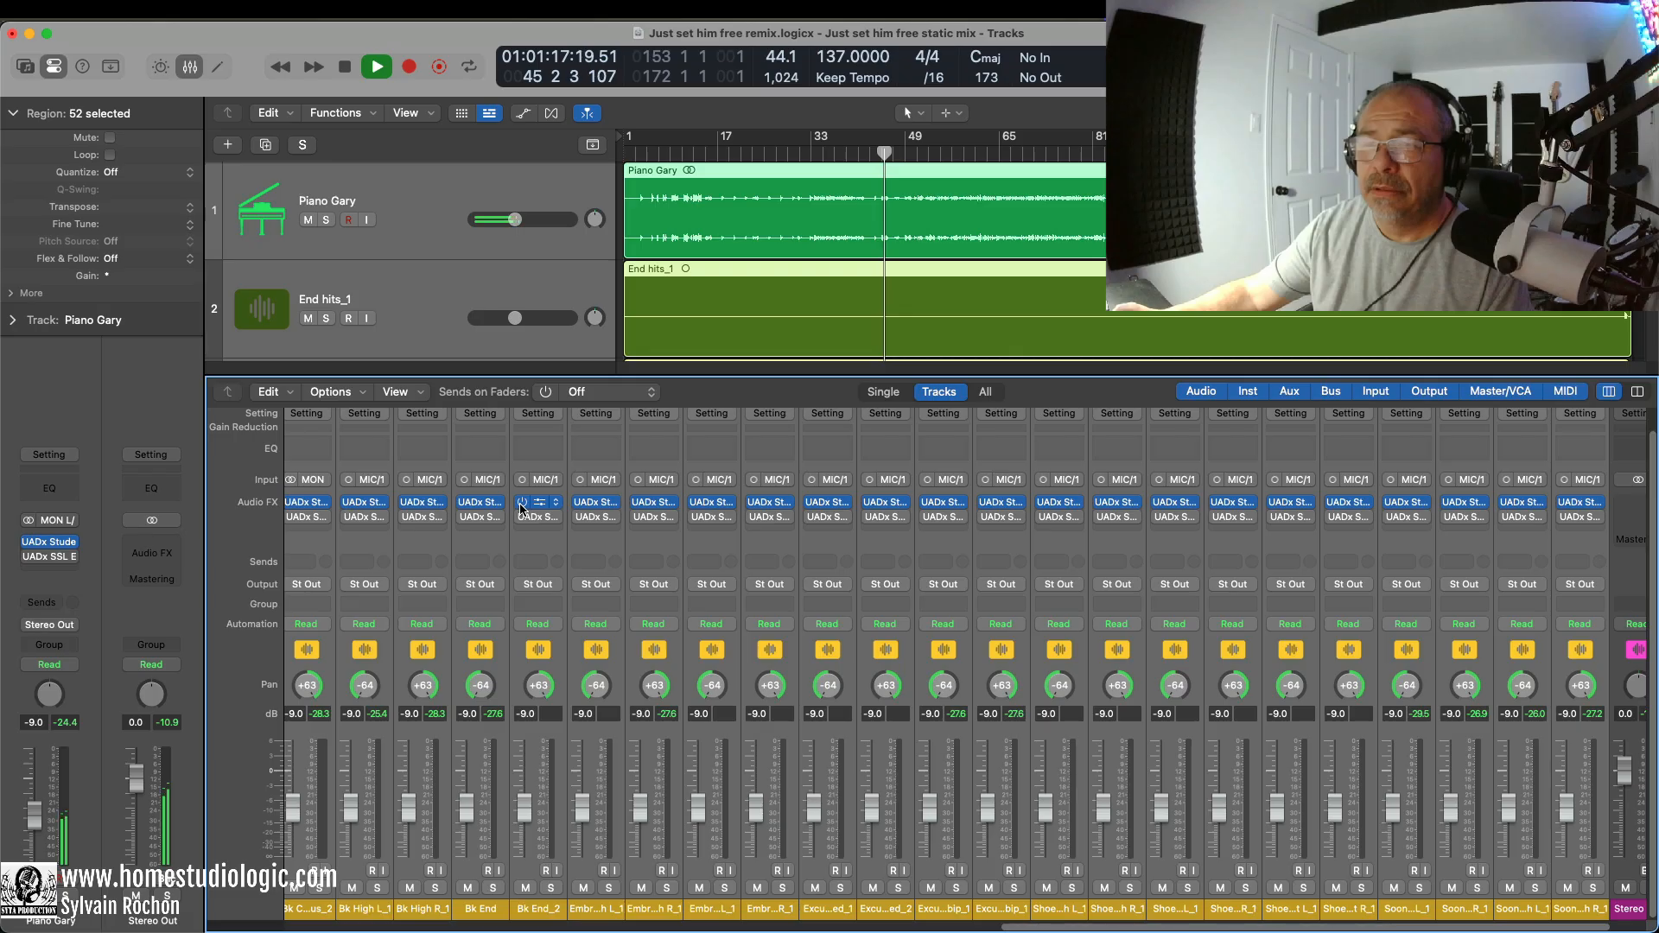
key(space)
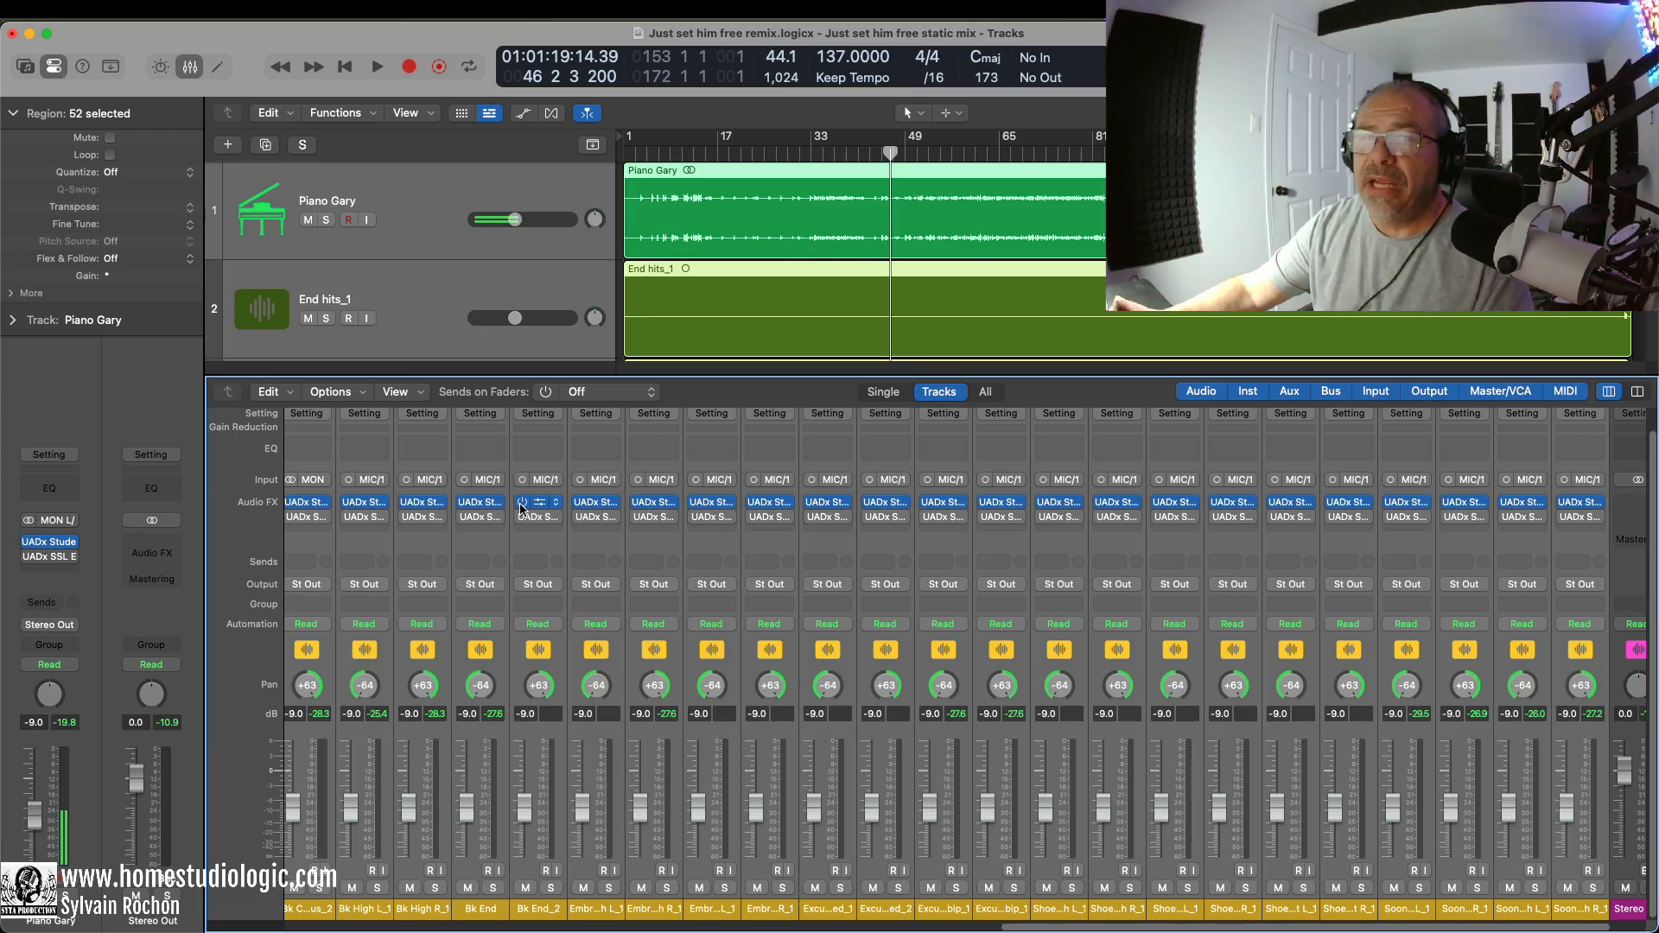
Step: Play the section again and enable the SSL E Channel Strip on all tracks alongside the Studer A800
key(space)
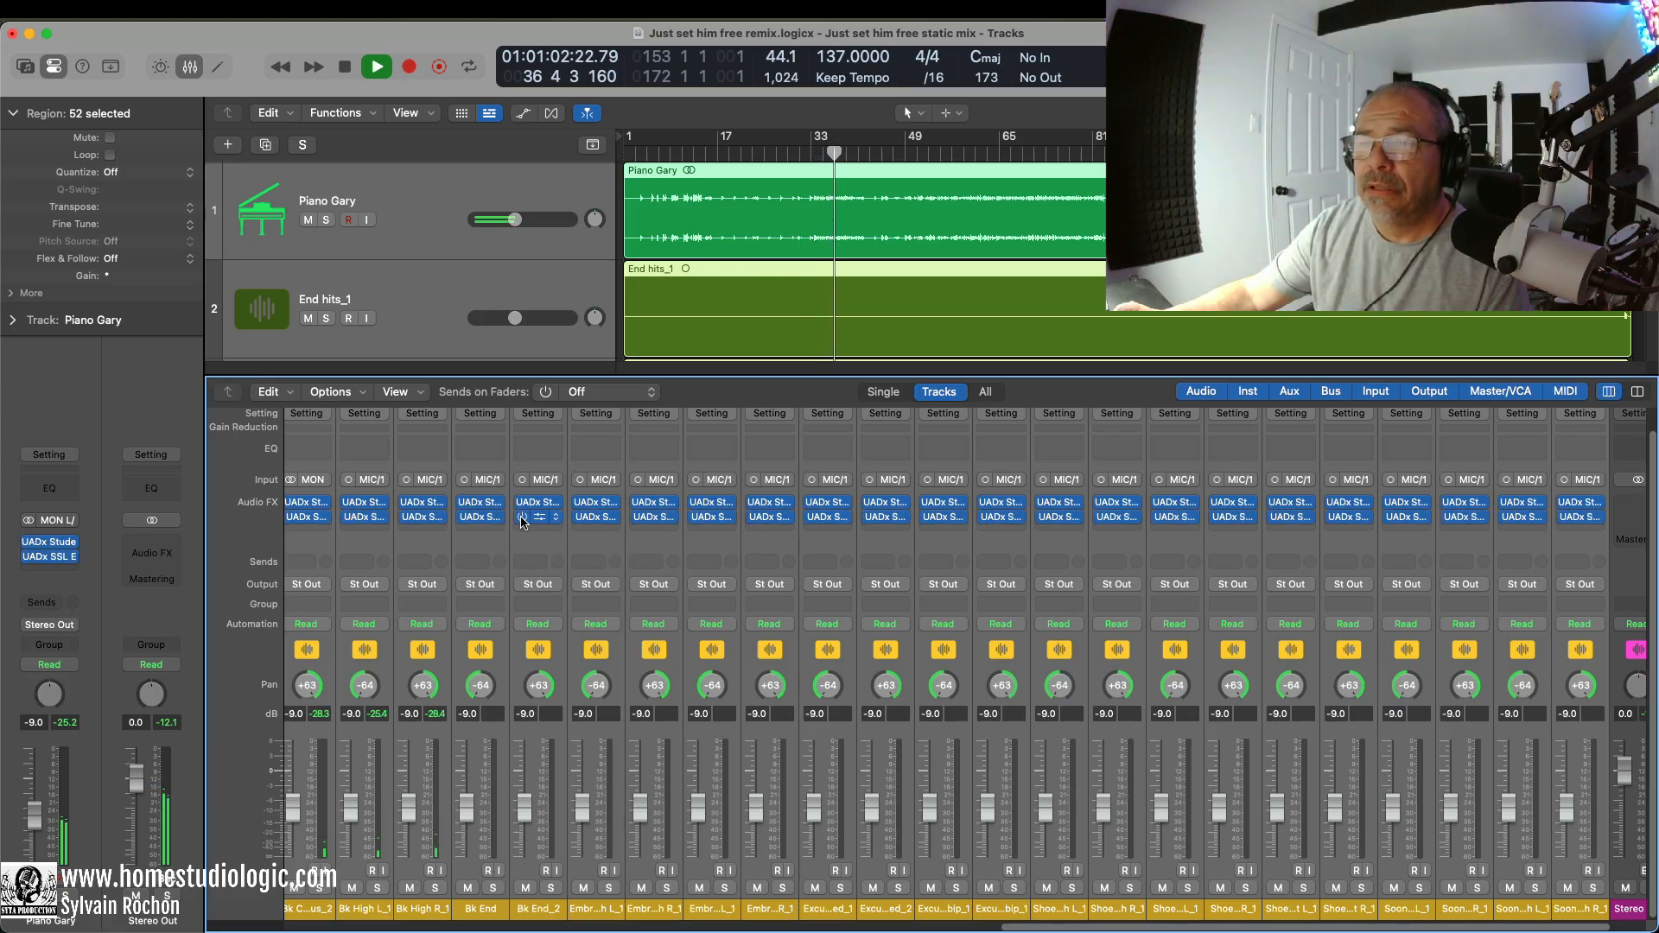
click(522, 518)
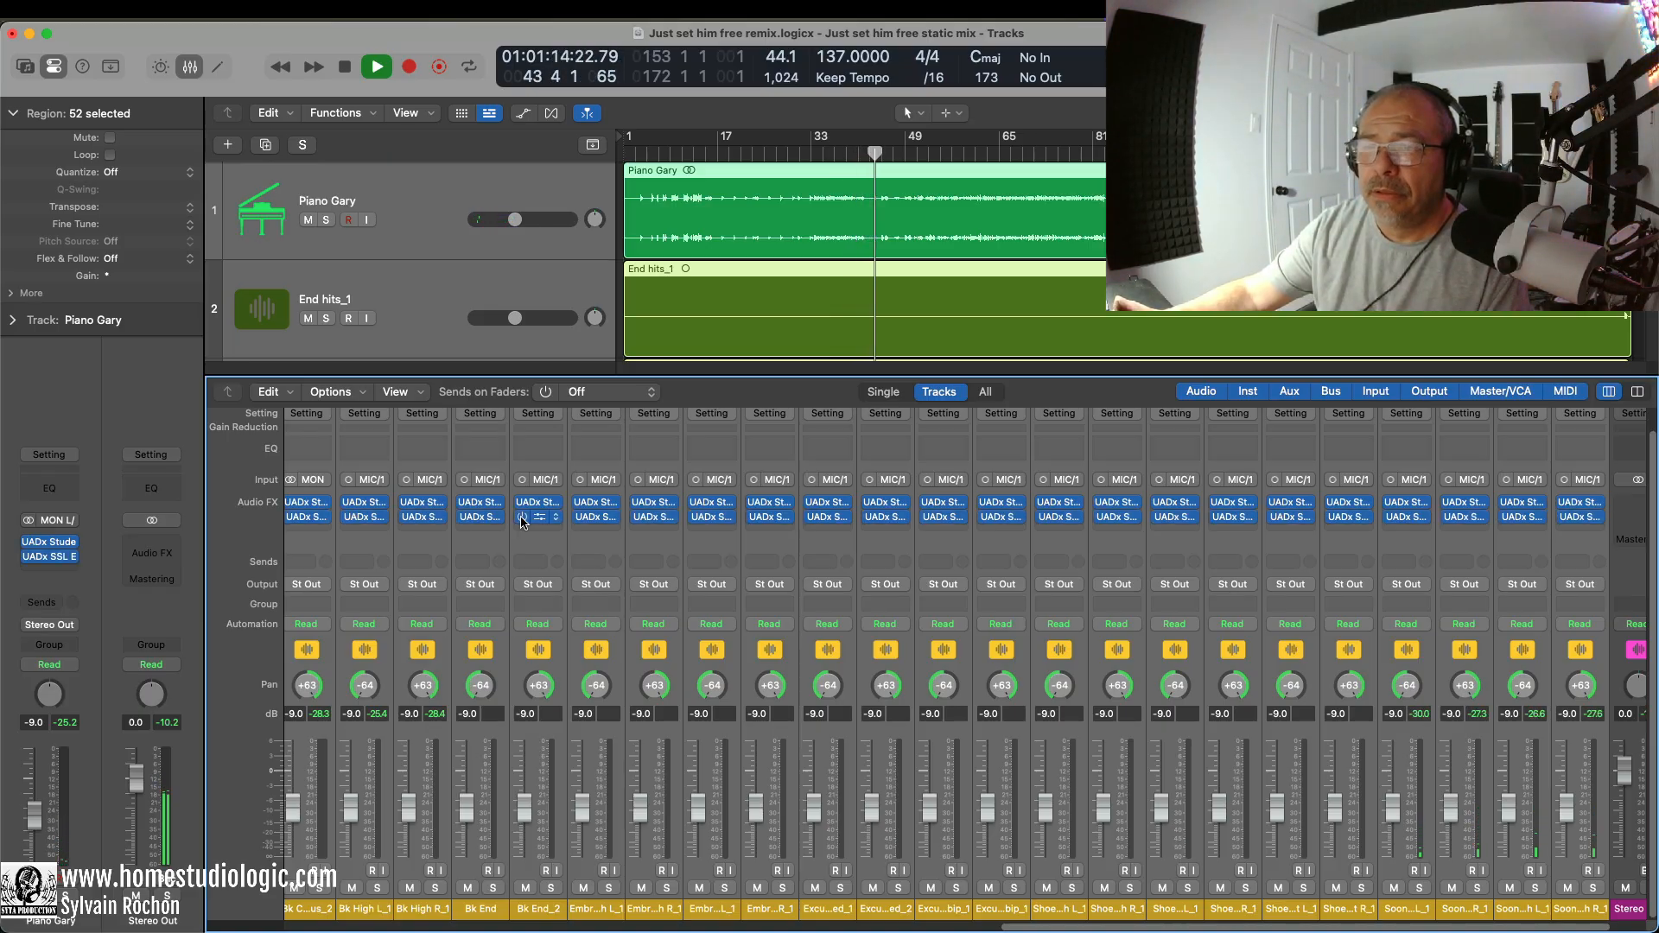
key(space)
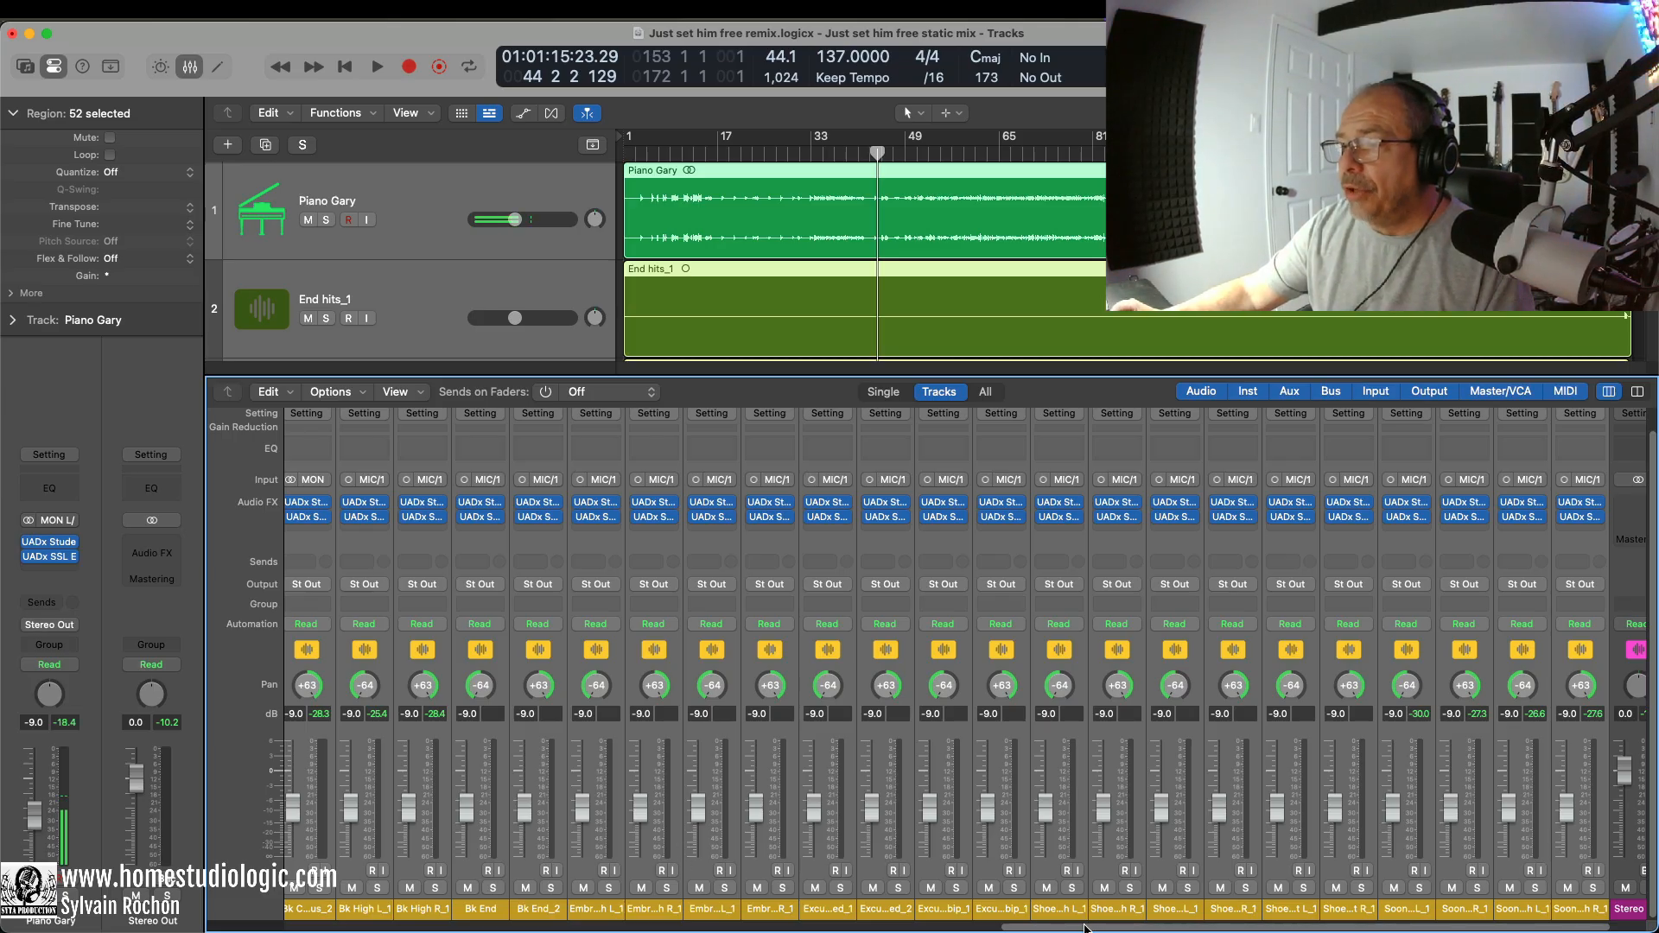
Step: Insert the UADx Studer A800 Tape Recorder on the Stereo Out channel and adjust its IPS tape speed
drag(1086, 929, 1223, 926)
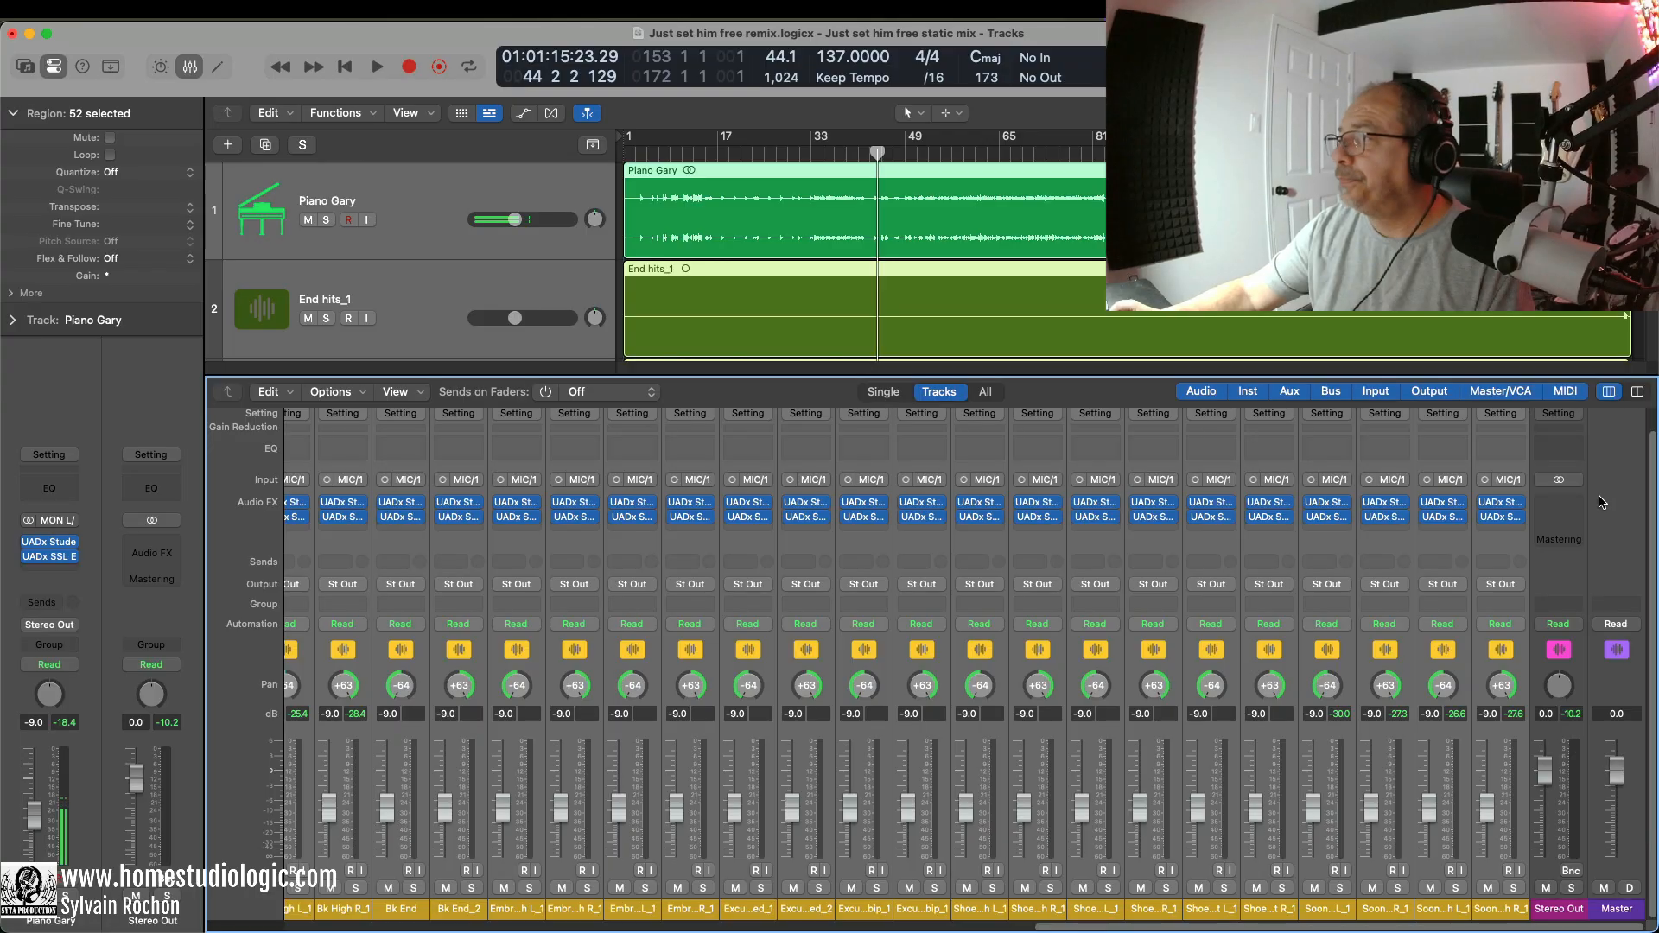
click(1563, 504)
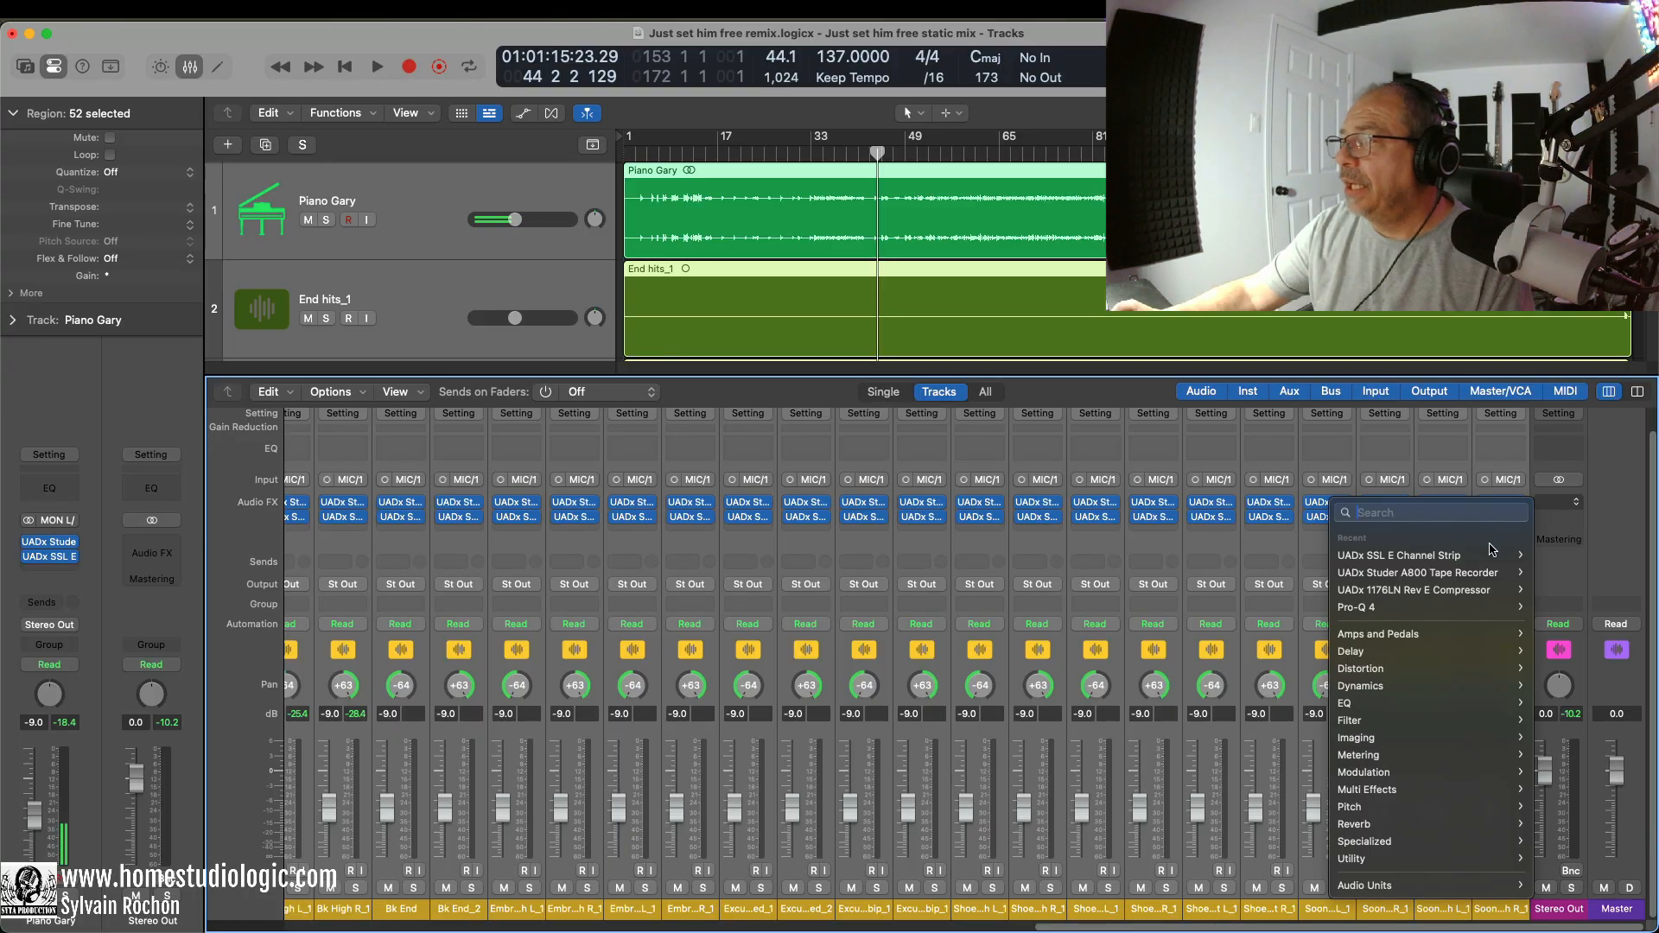
mouse_move(1499, 573)
click(1565, 577)
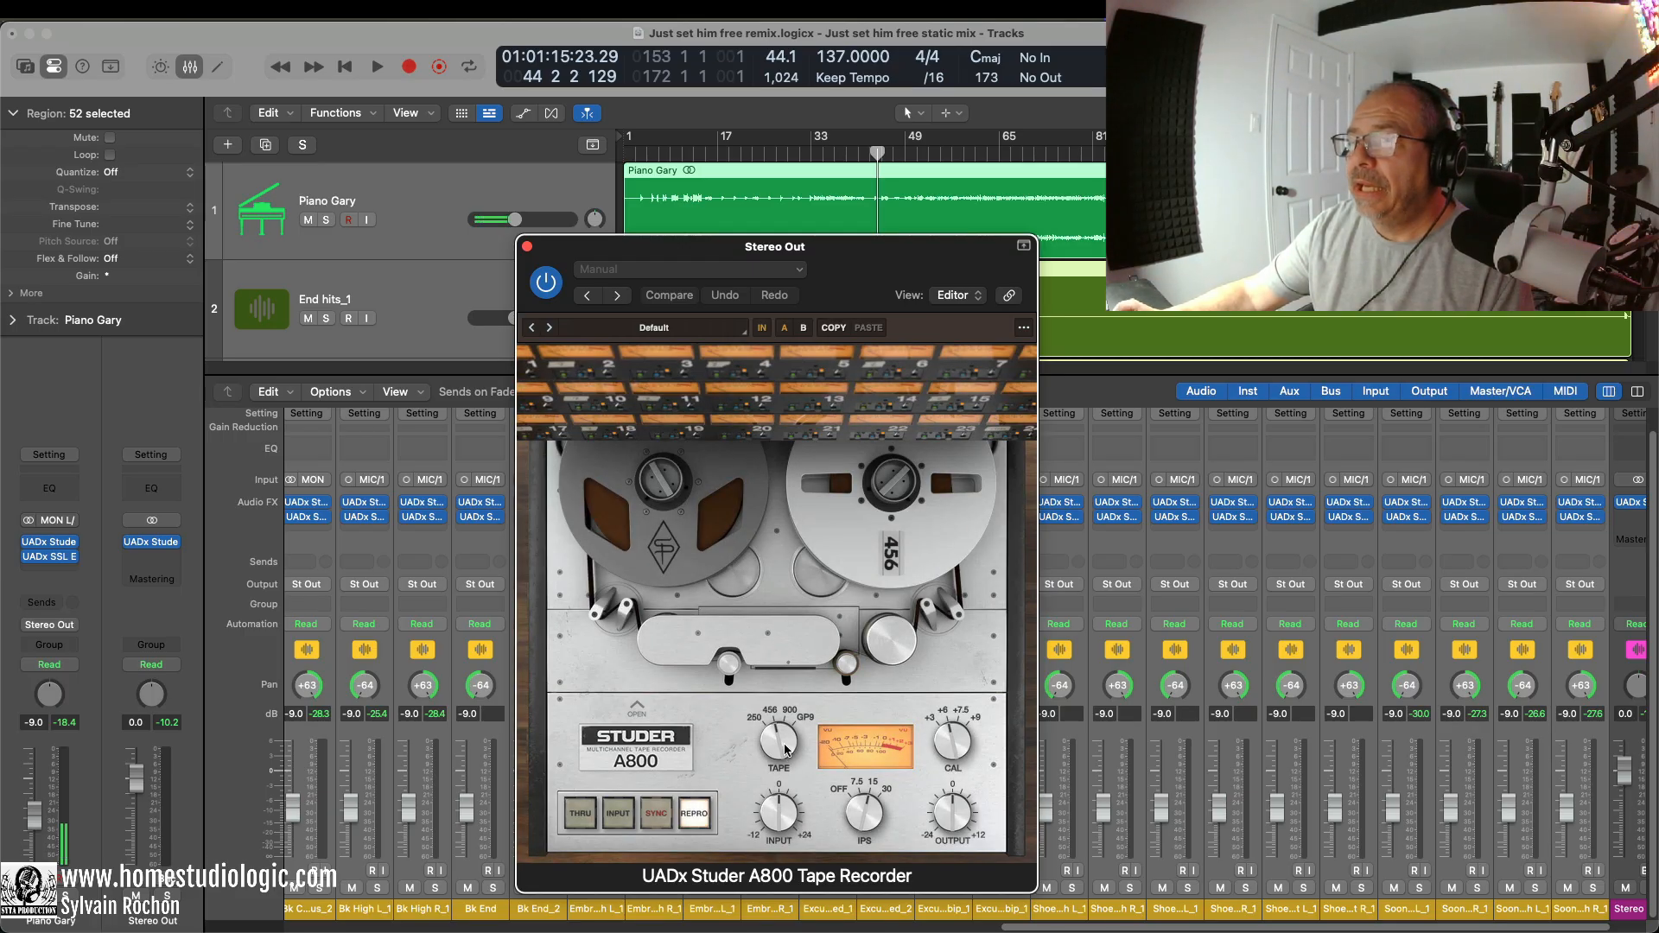
click(863, 812)
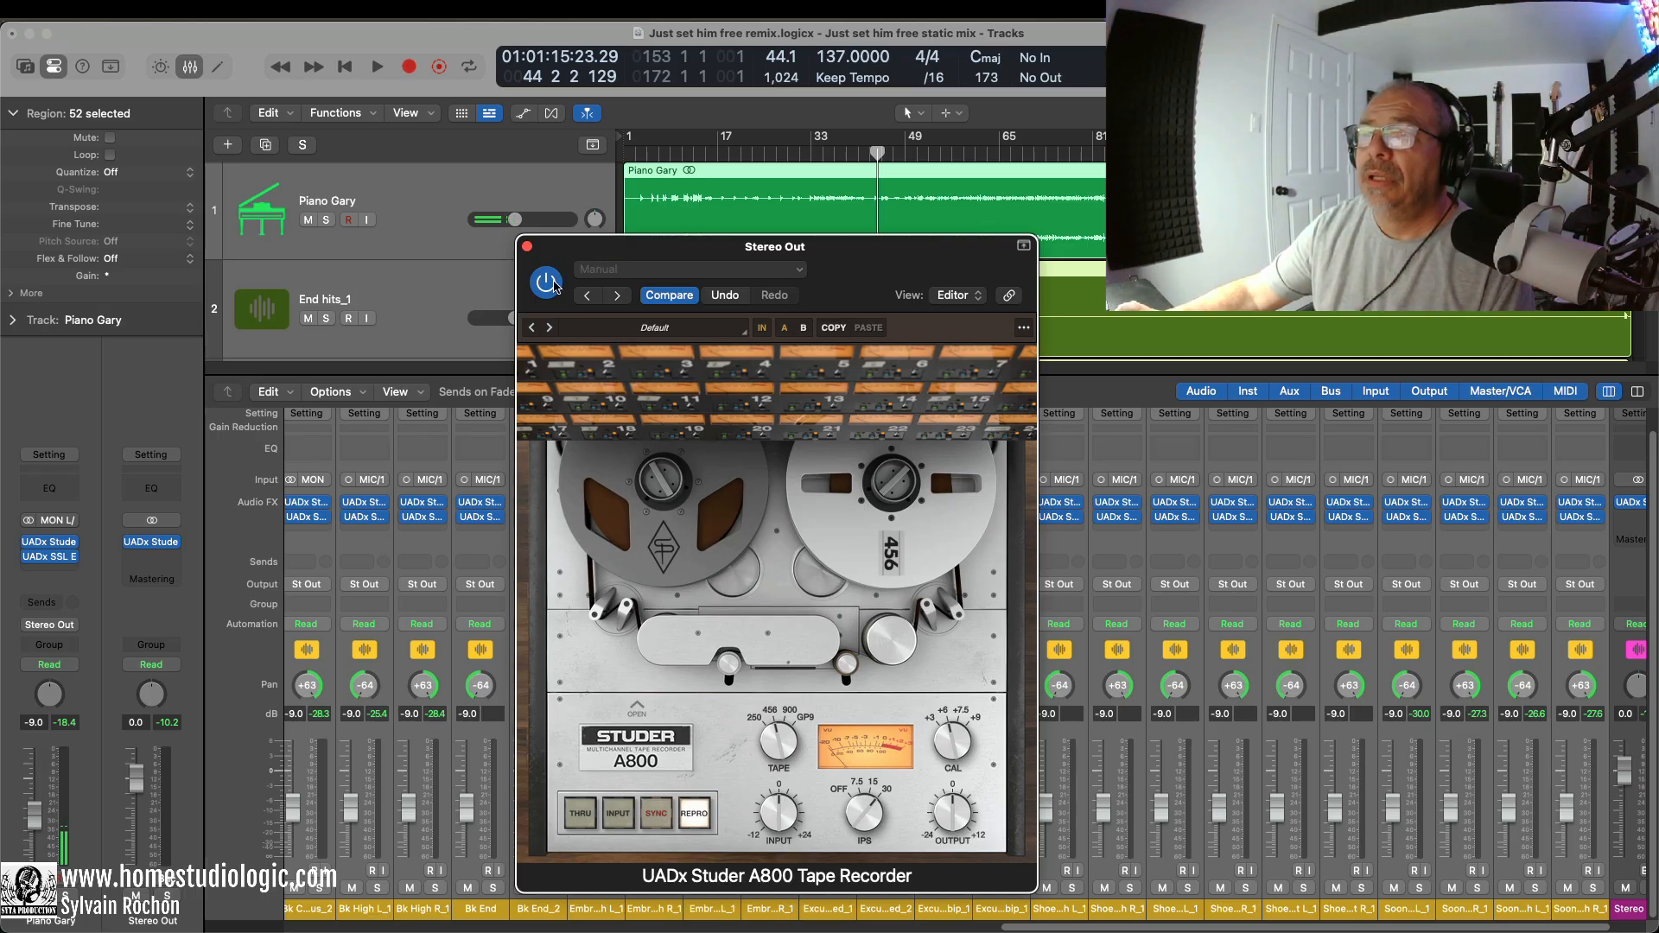
Step: Compare the mix during playback with the Stereo Out's Studer A800 processing switched out and back in
click(763, 329)
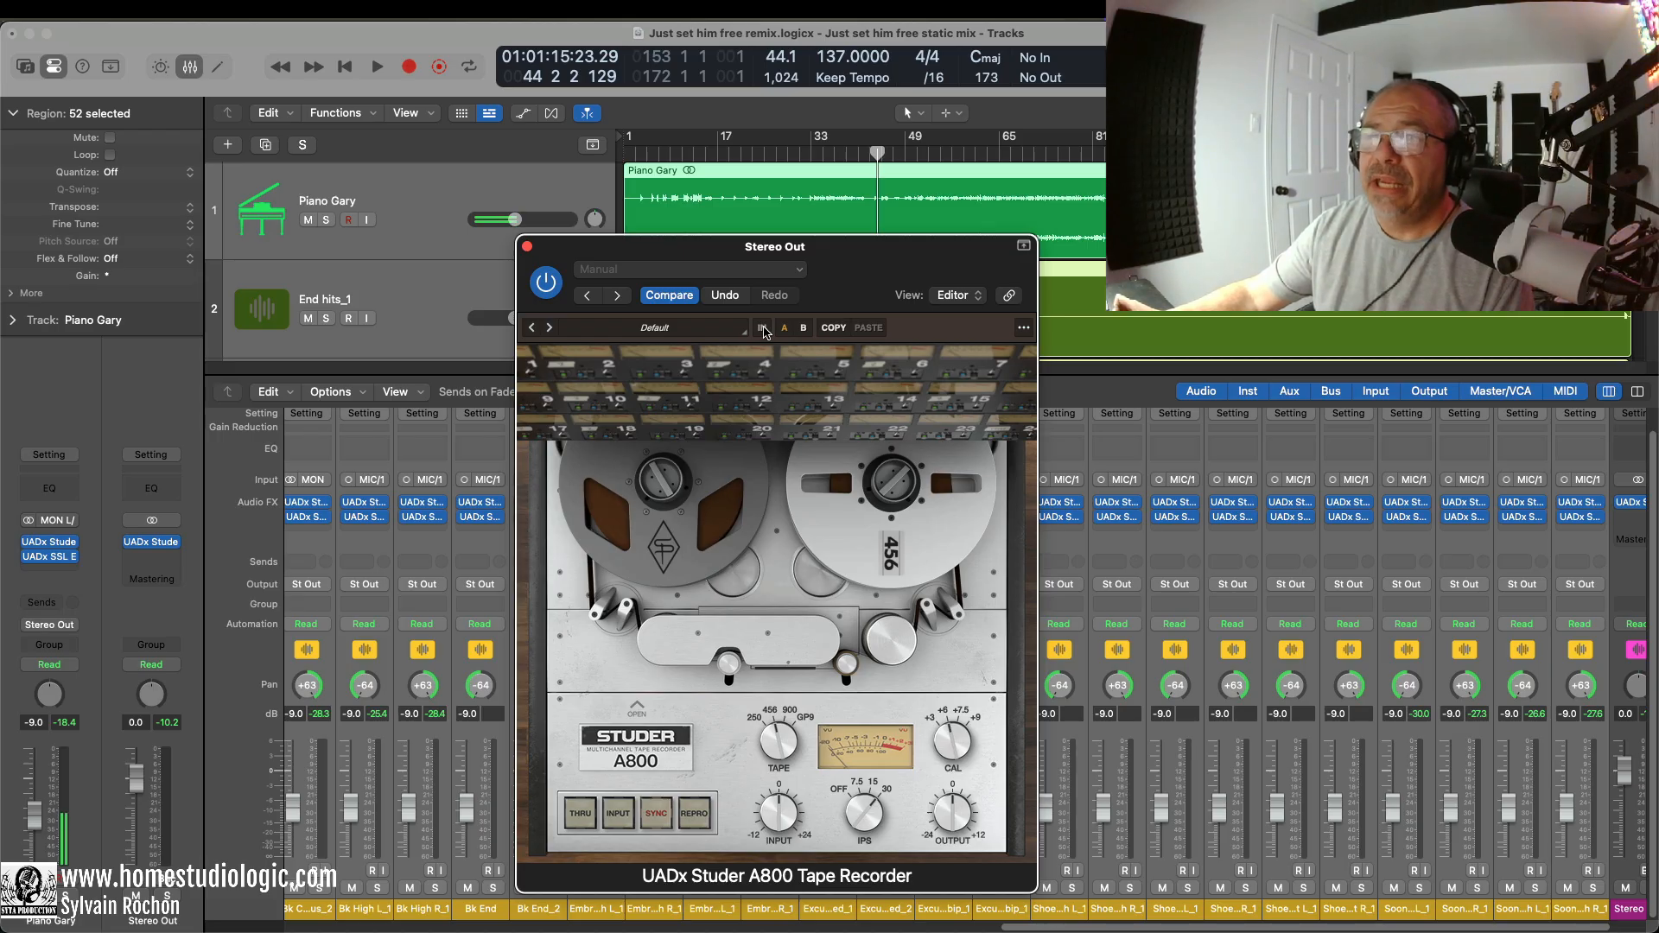
key(space)
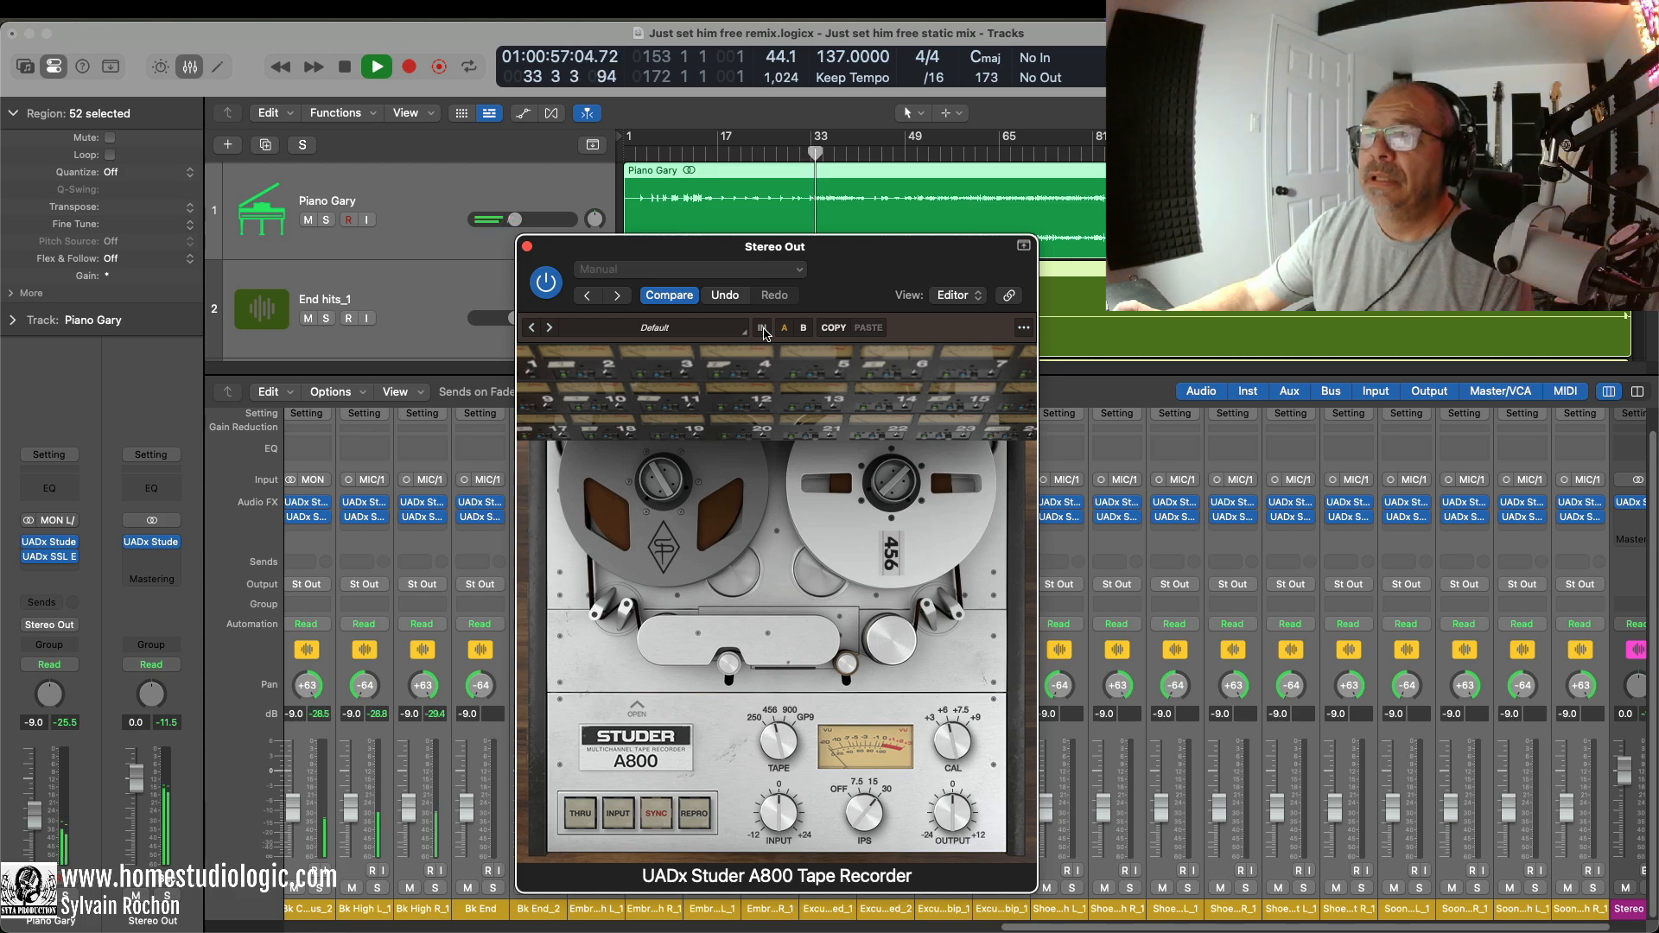
click(764, 329)
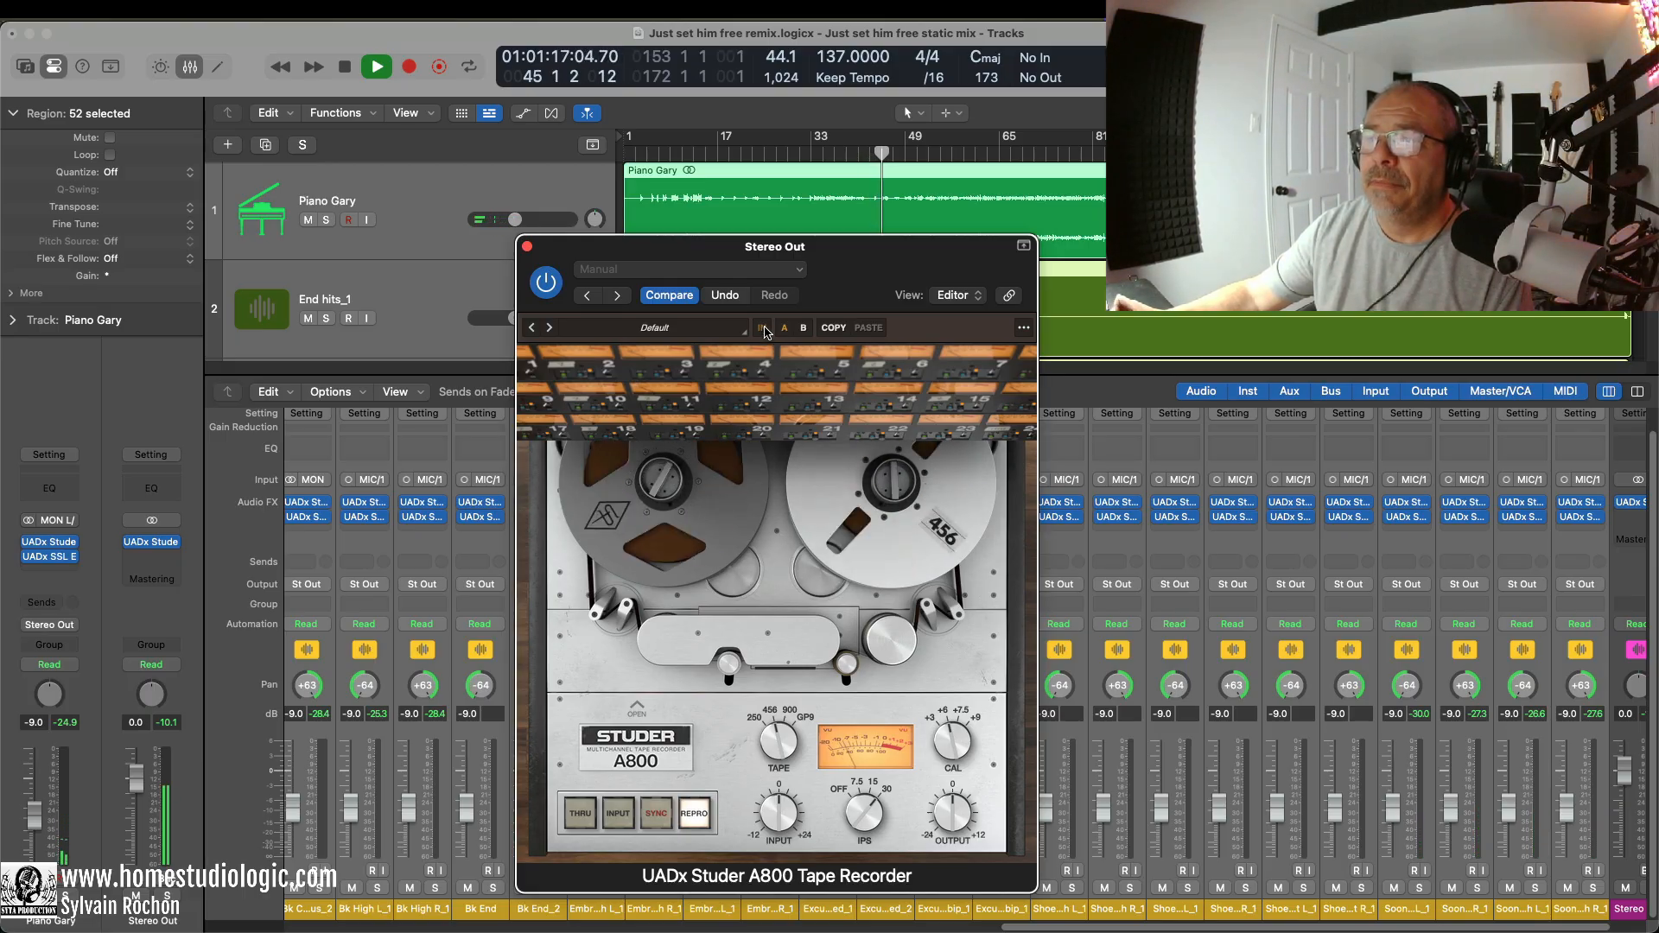
click(762, 329)
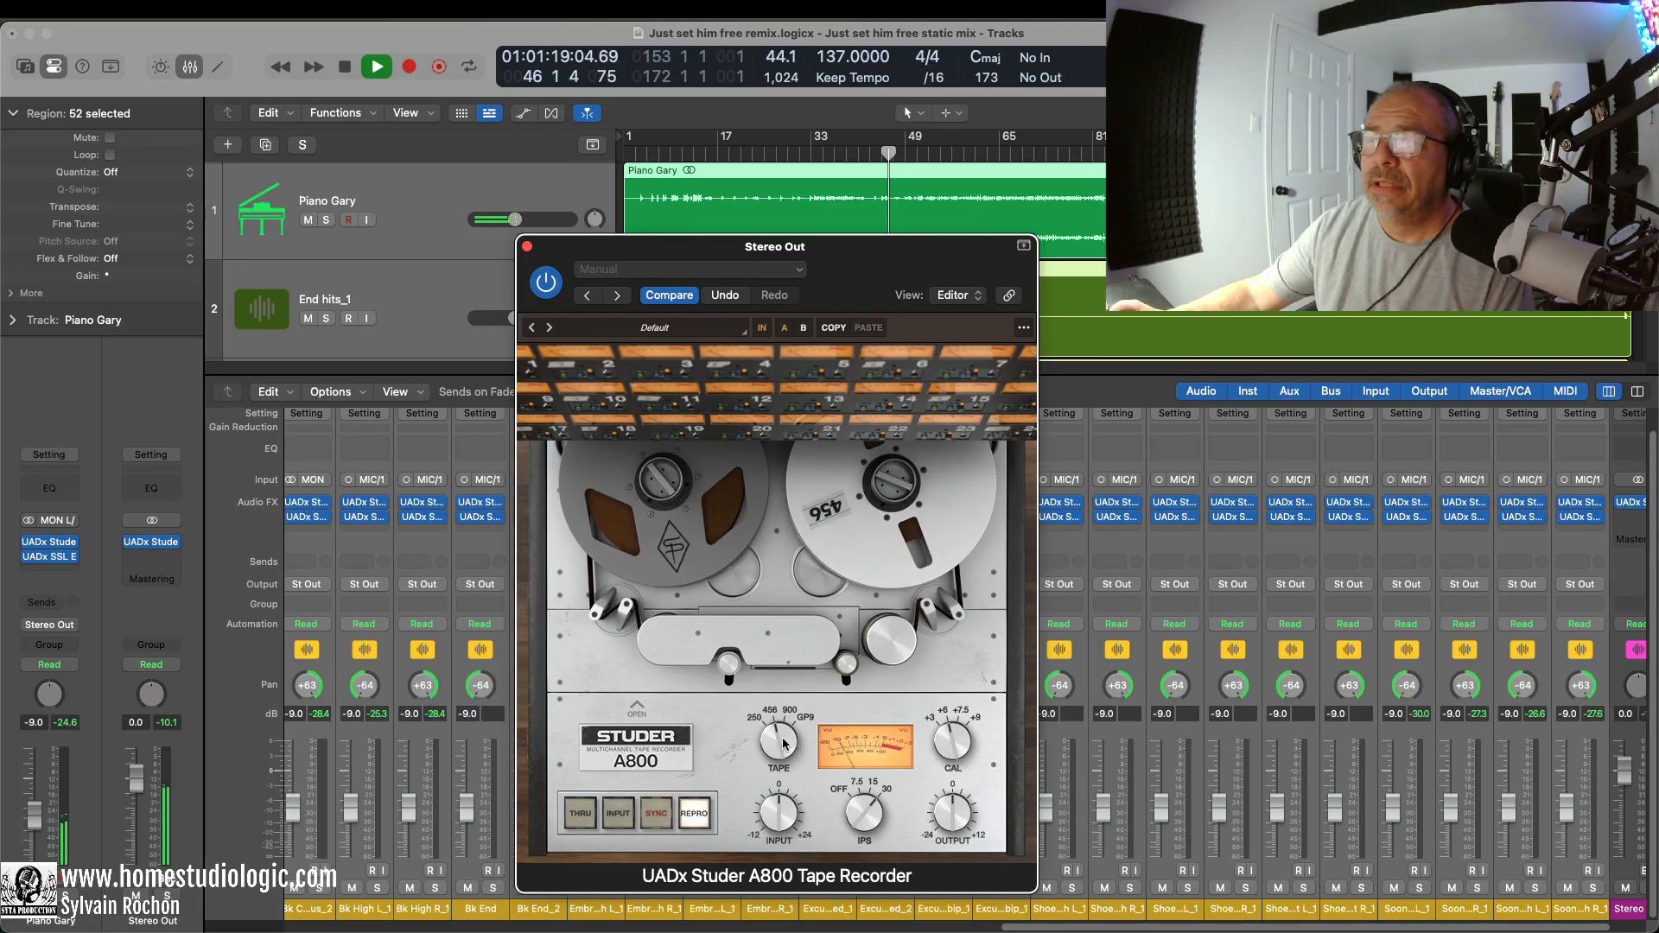
Step: Open the calibration panel of the Stereo Out's Studer A800 and replay the mix to audition it
click(631, 709)
key(space)
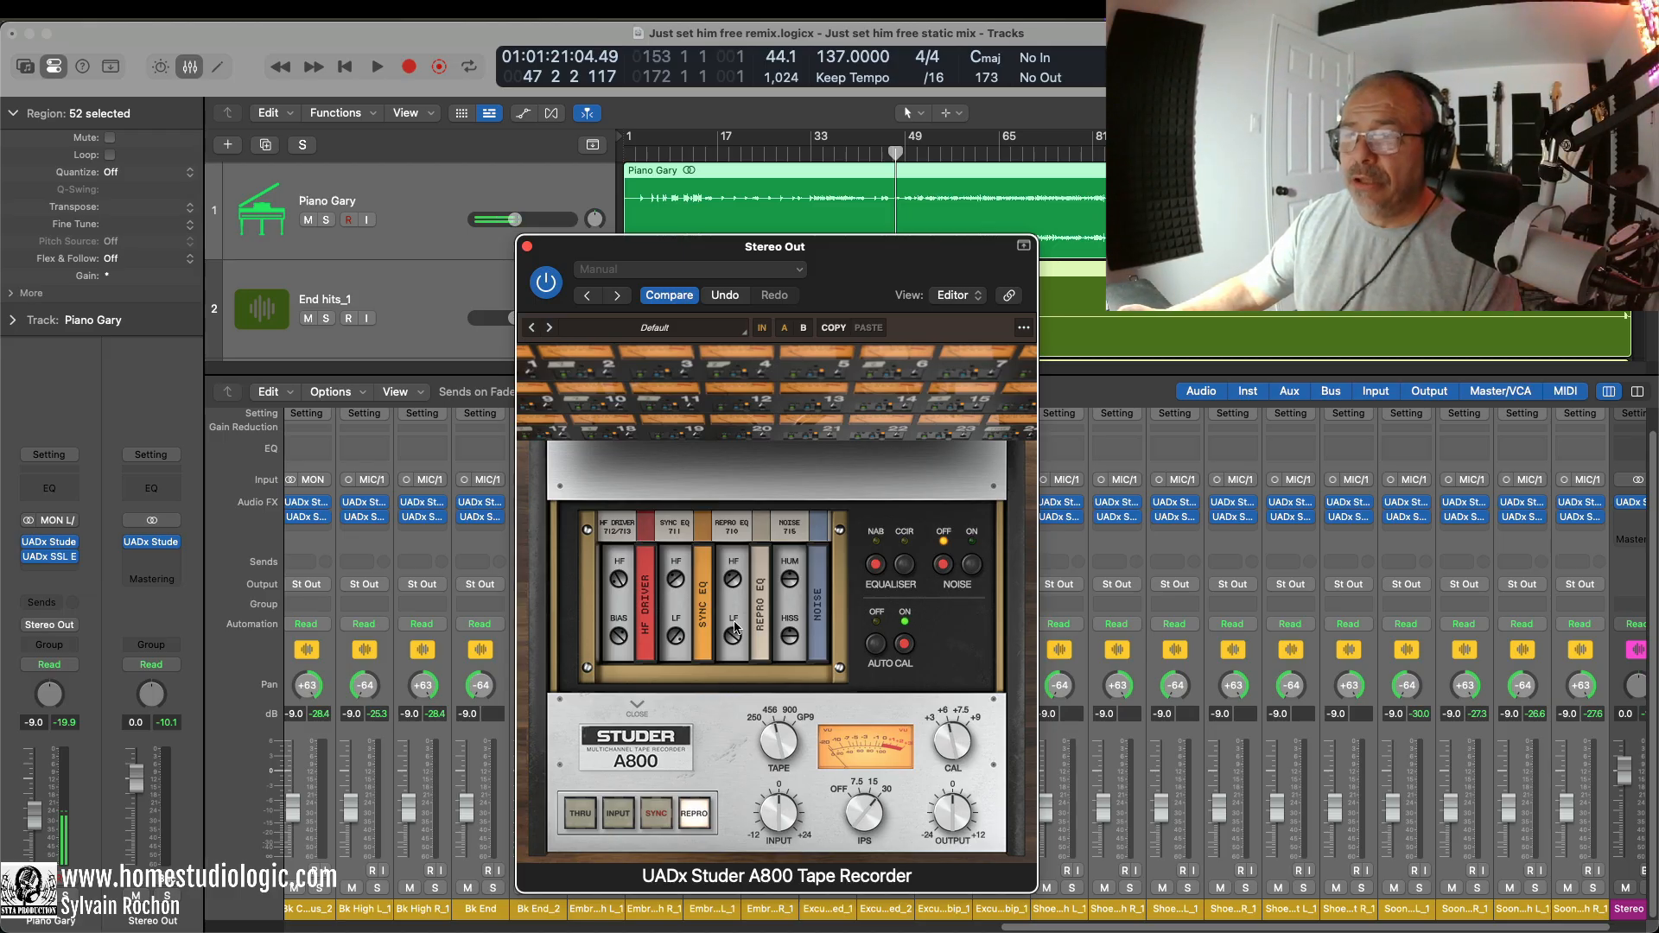
key(space)
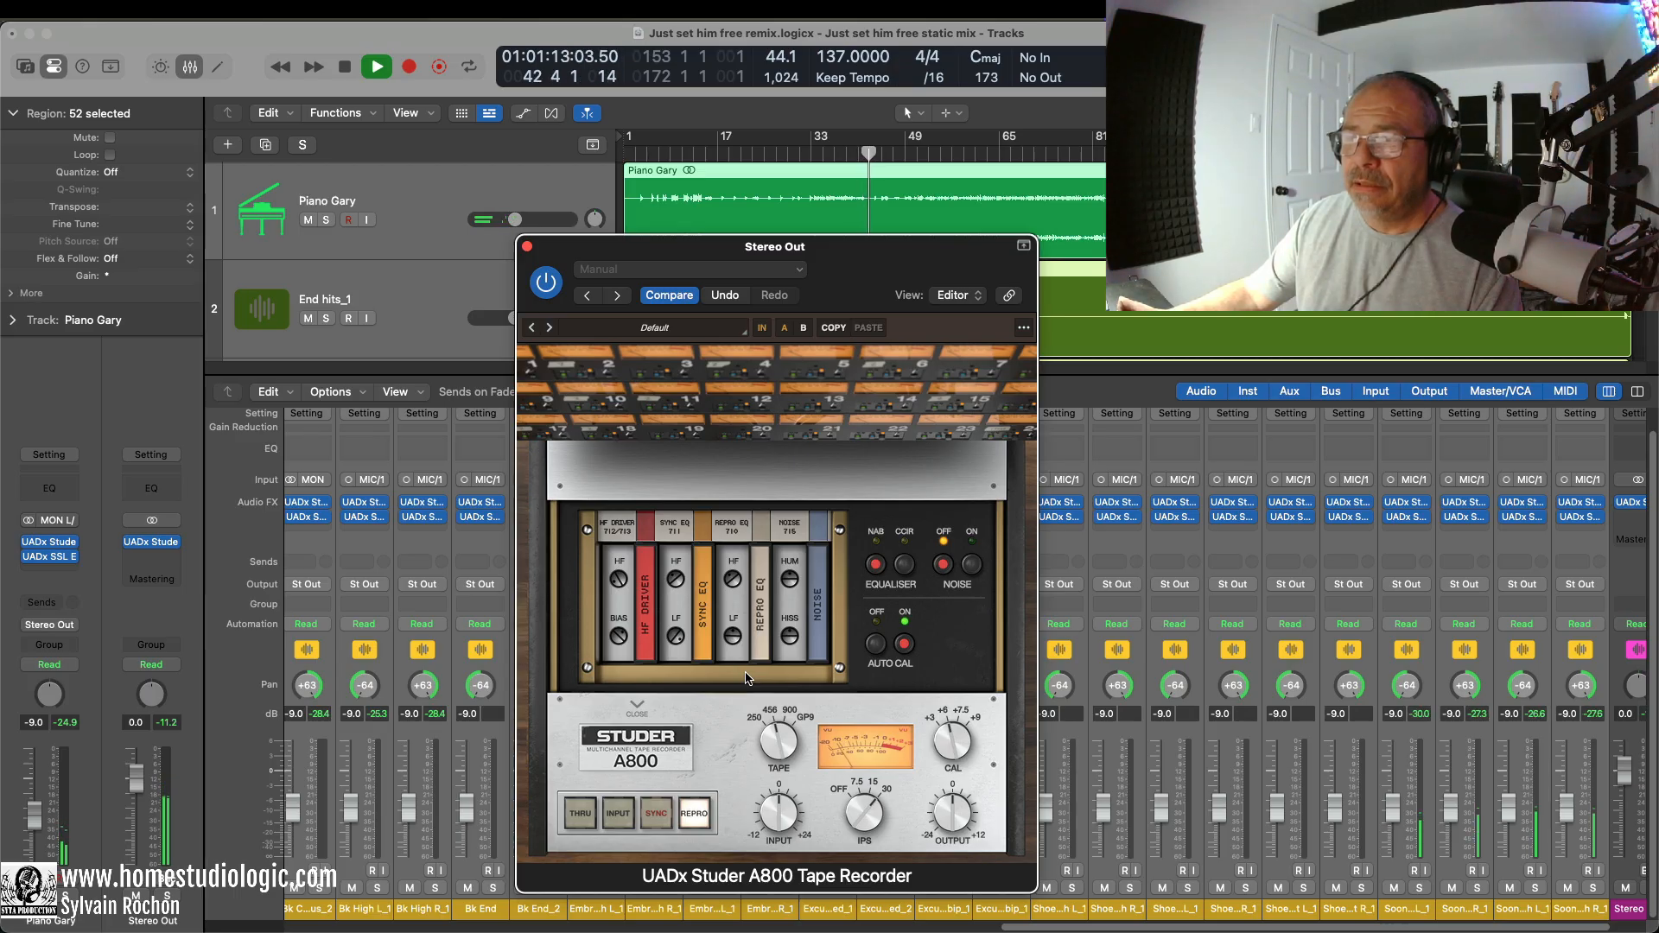
key(space)
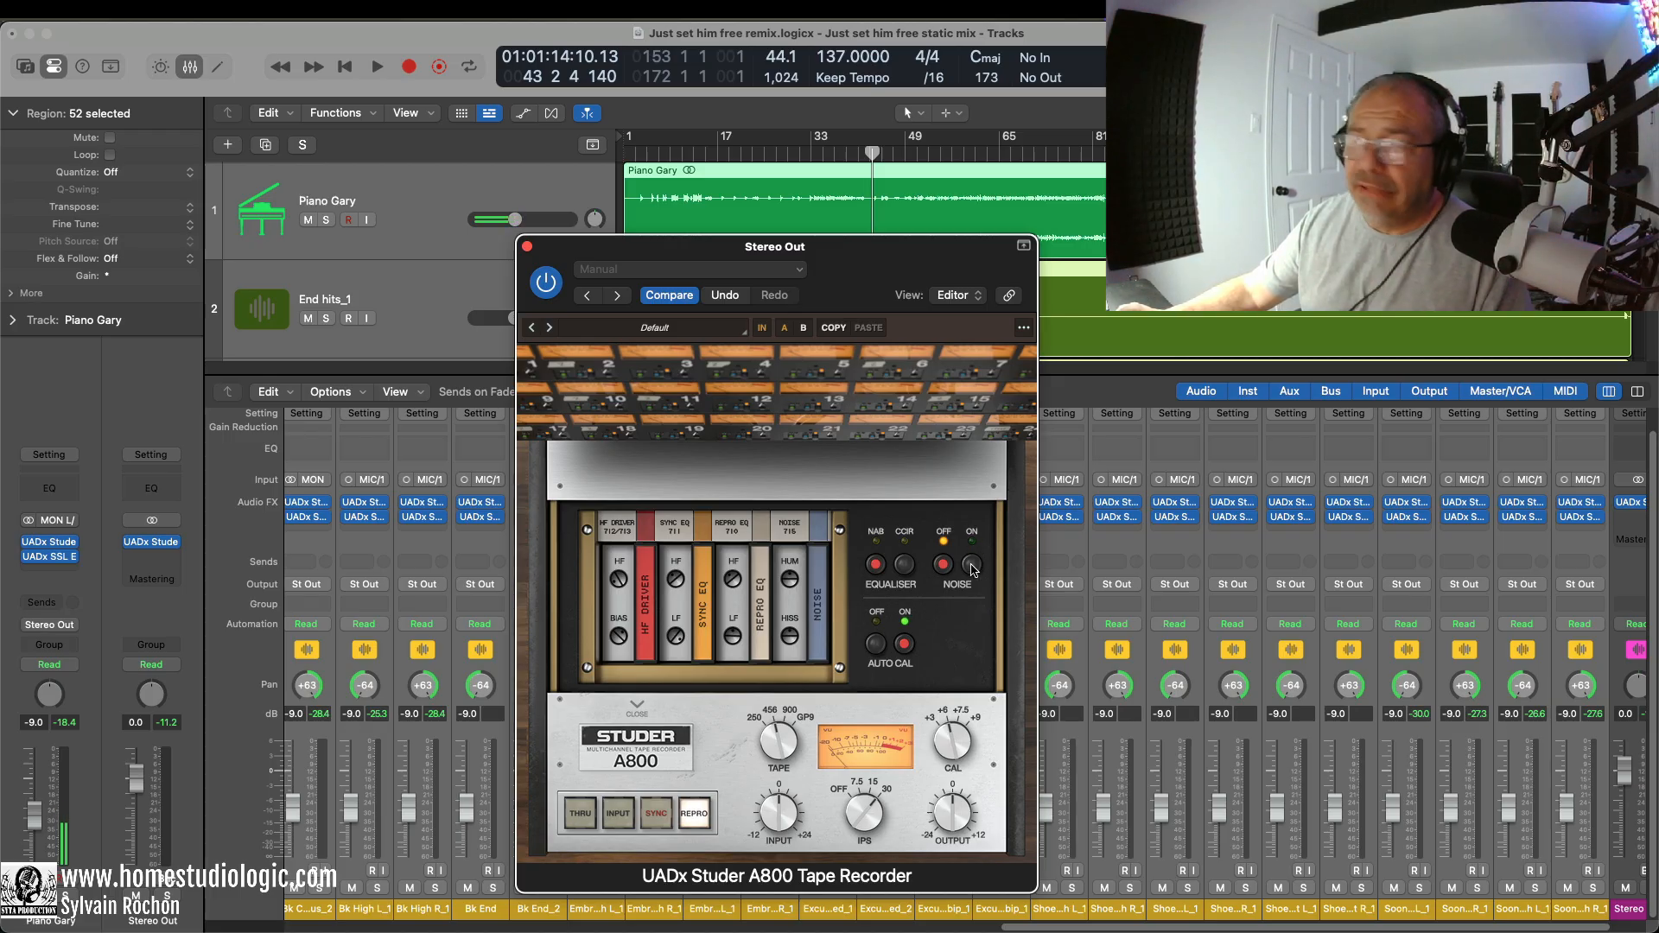
Step: With playback stopped, compare the Stereo Out Studer A800's tape noise off and on, leaving the noise on
click(972, 565)
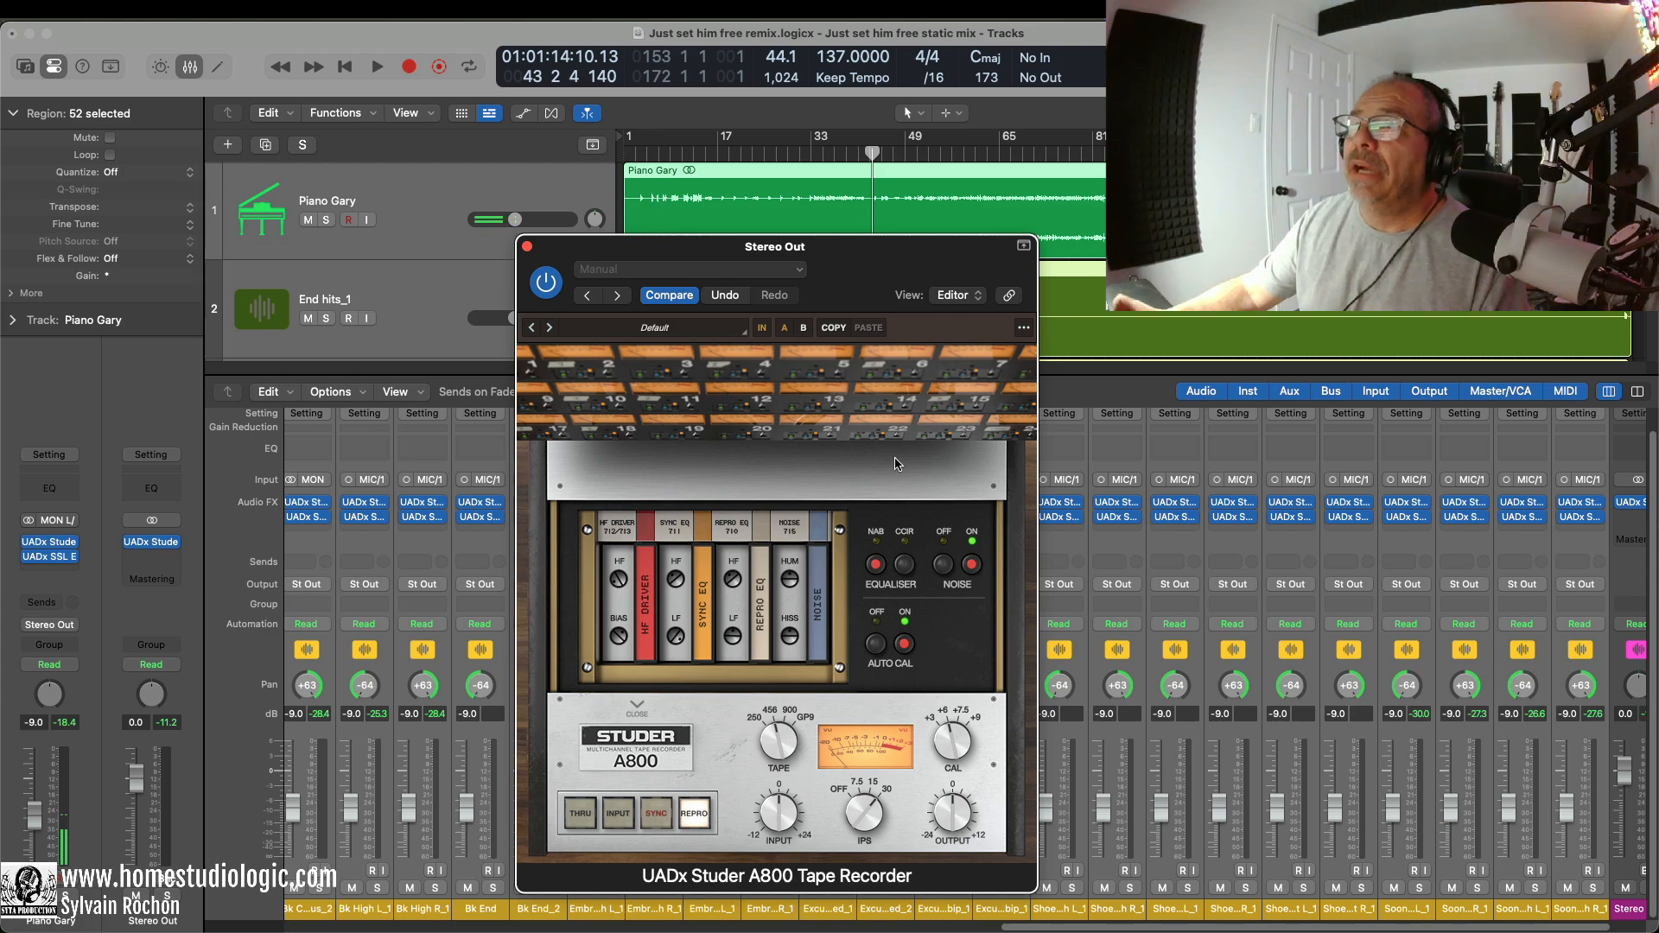
click(945, 566)
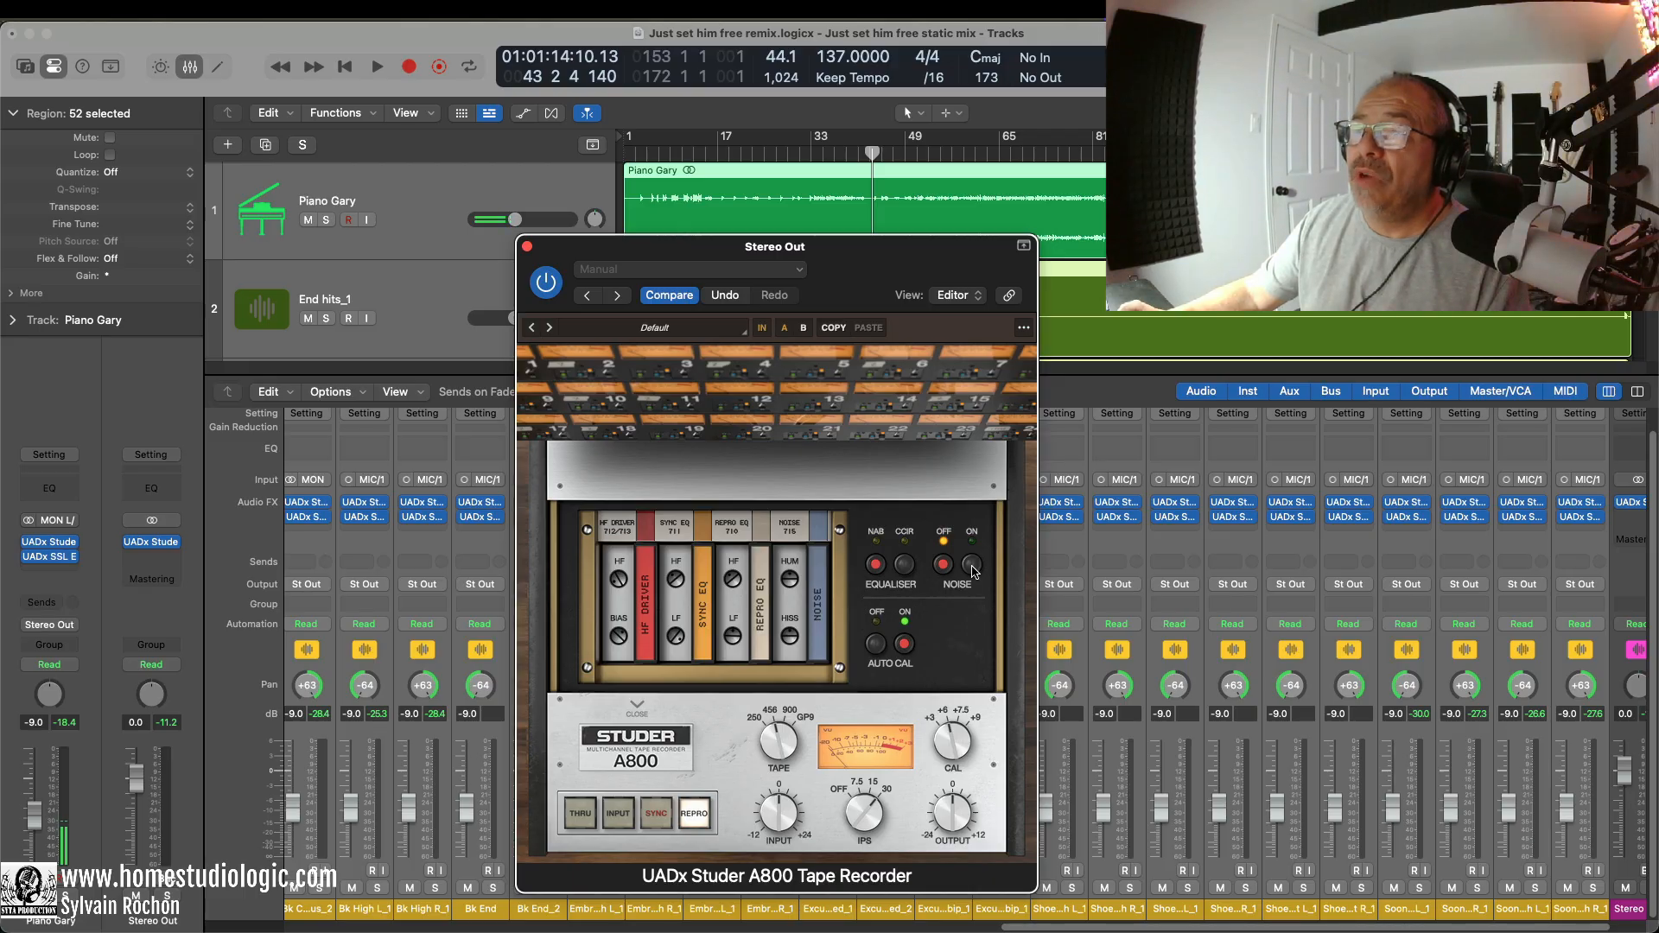
click(972, 566)
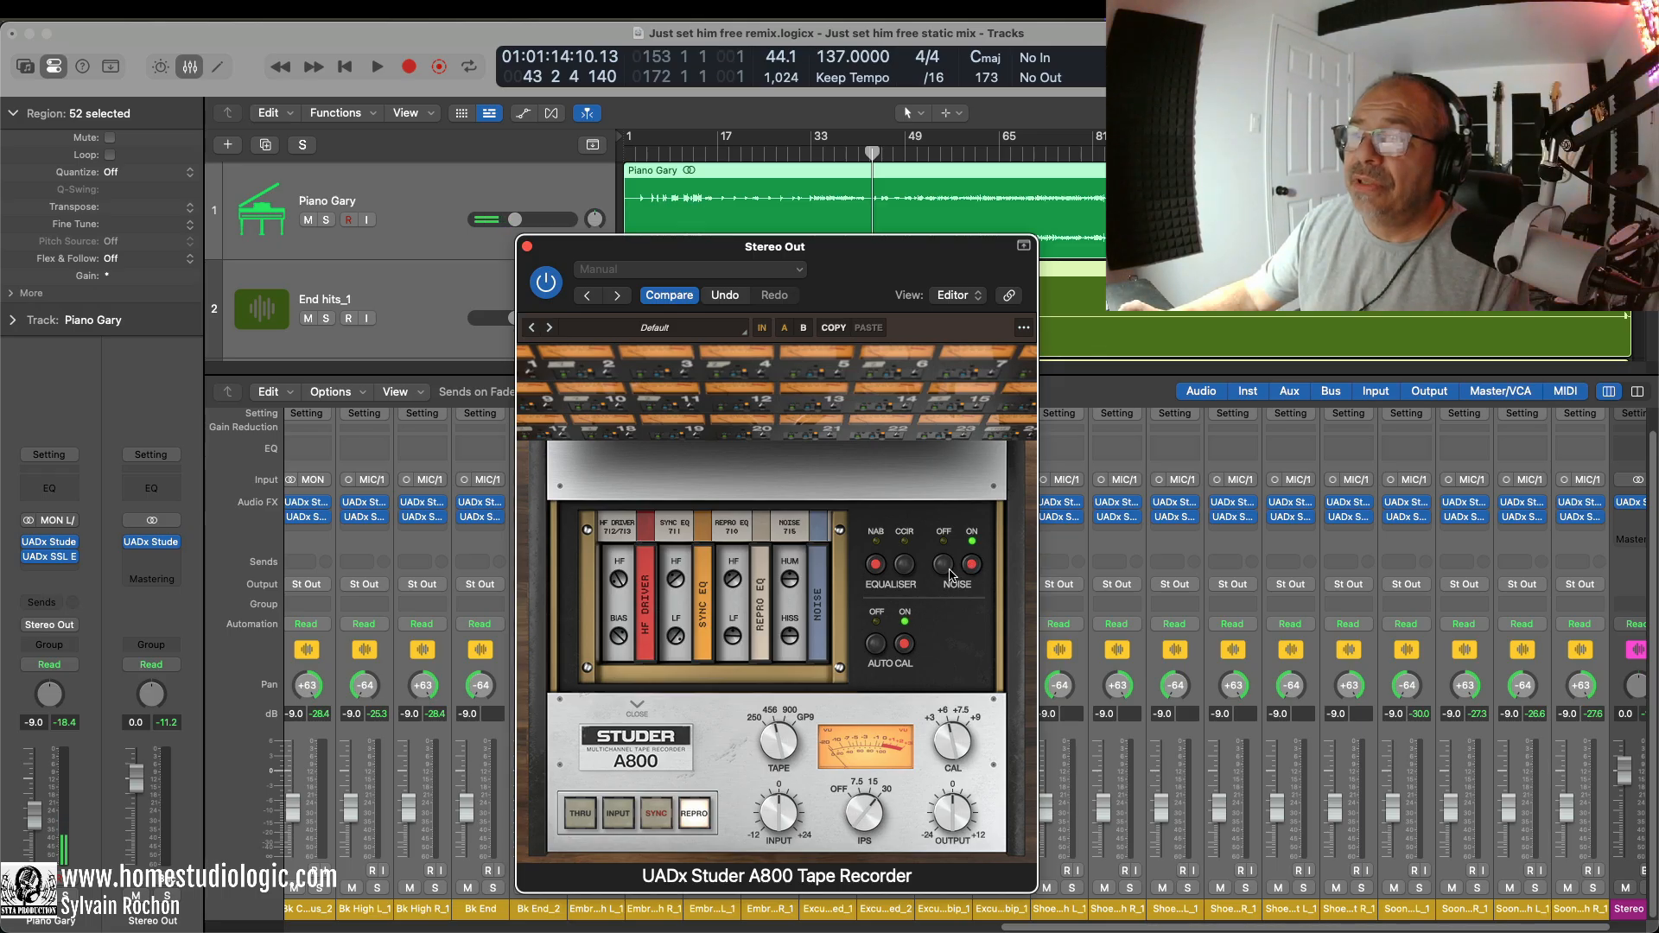
click(944, 565)
click(972, 566)
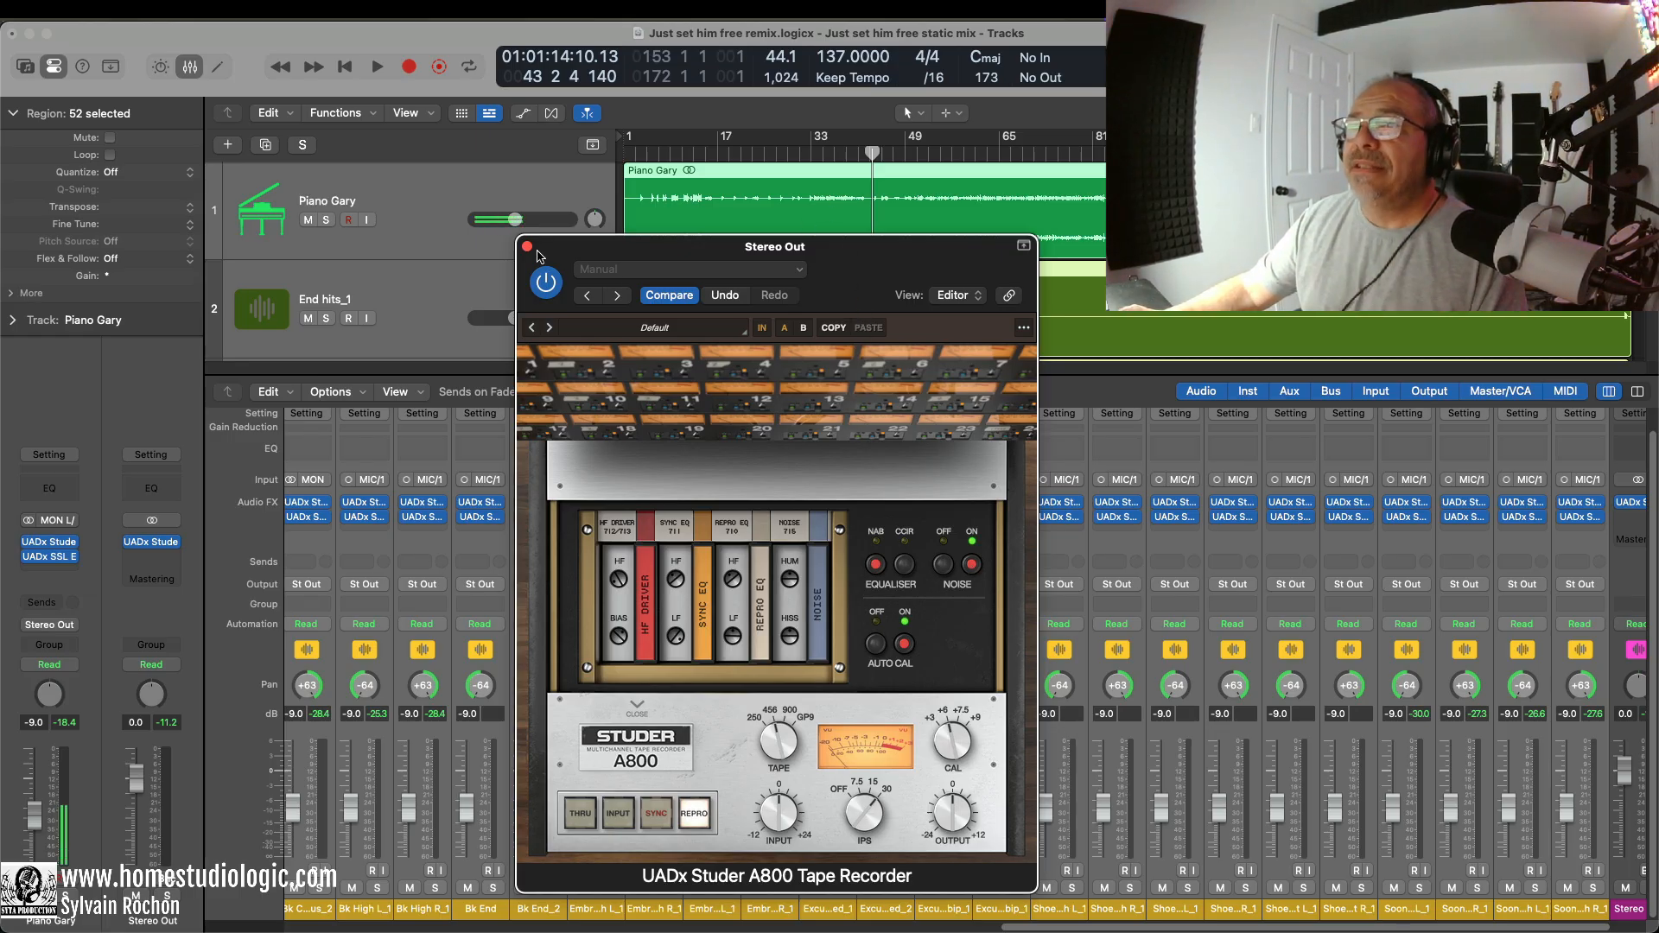
Step: Play the mix from bar 33, comparing the Studer A800's noise on and off, and close the plug-in with noise off
click(812, 155)
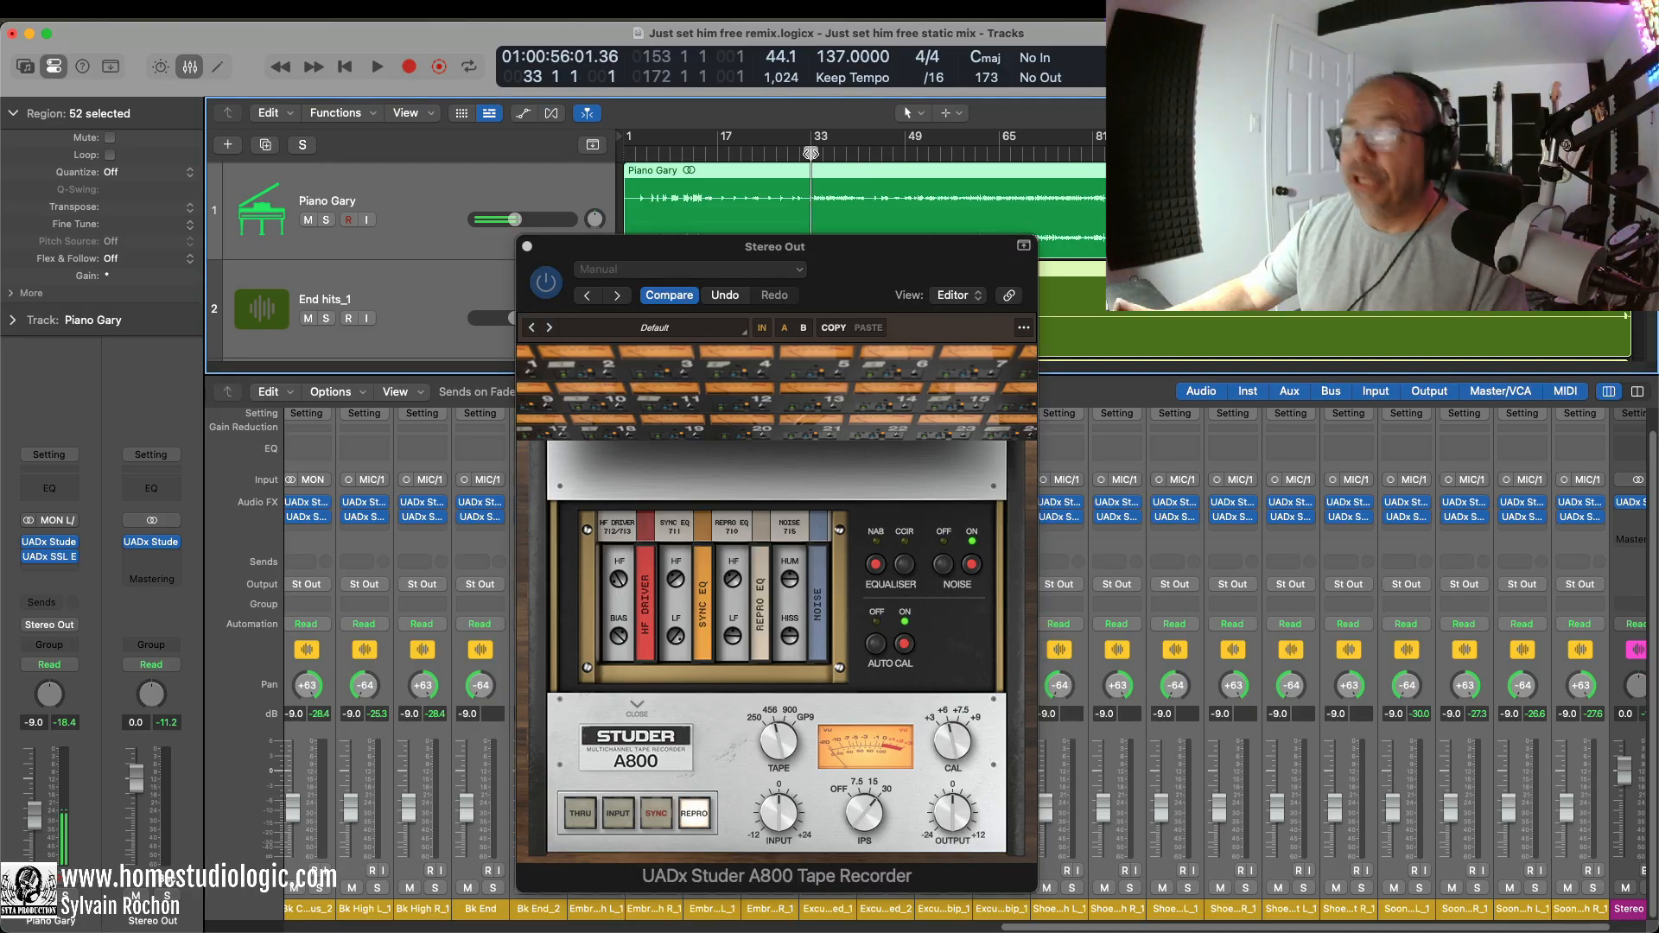
key(space)
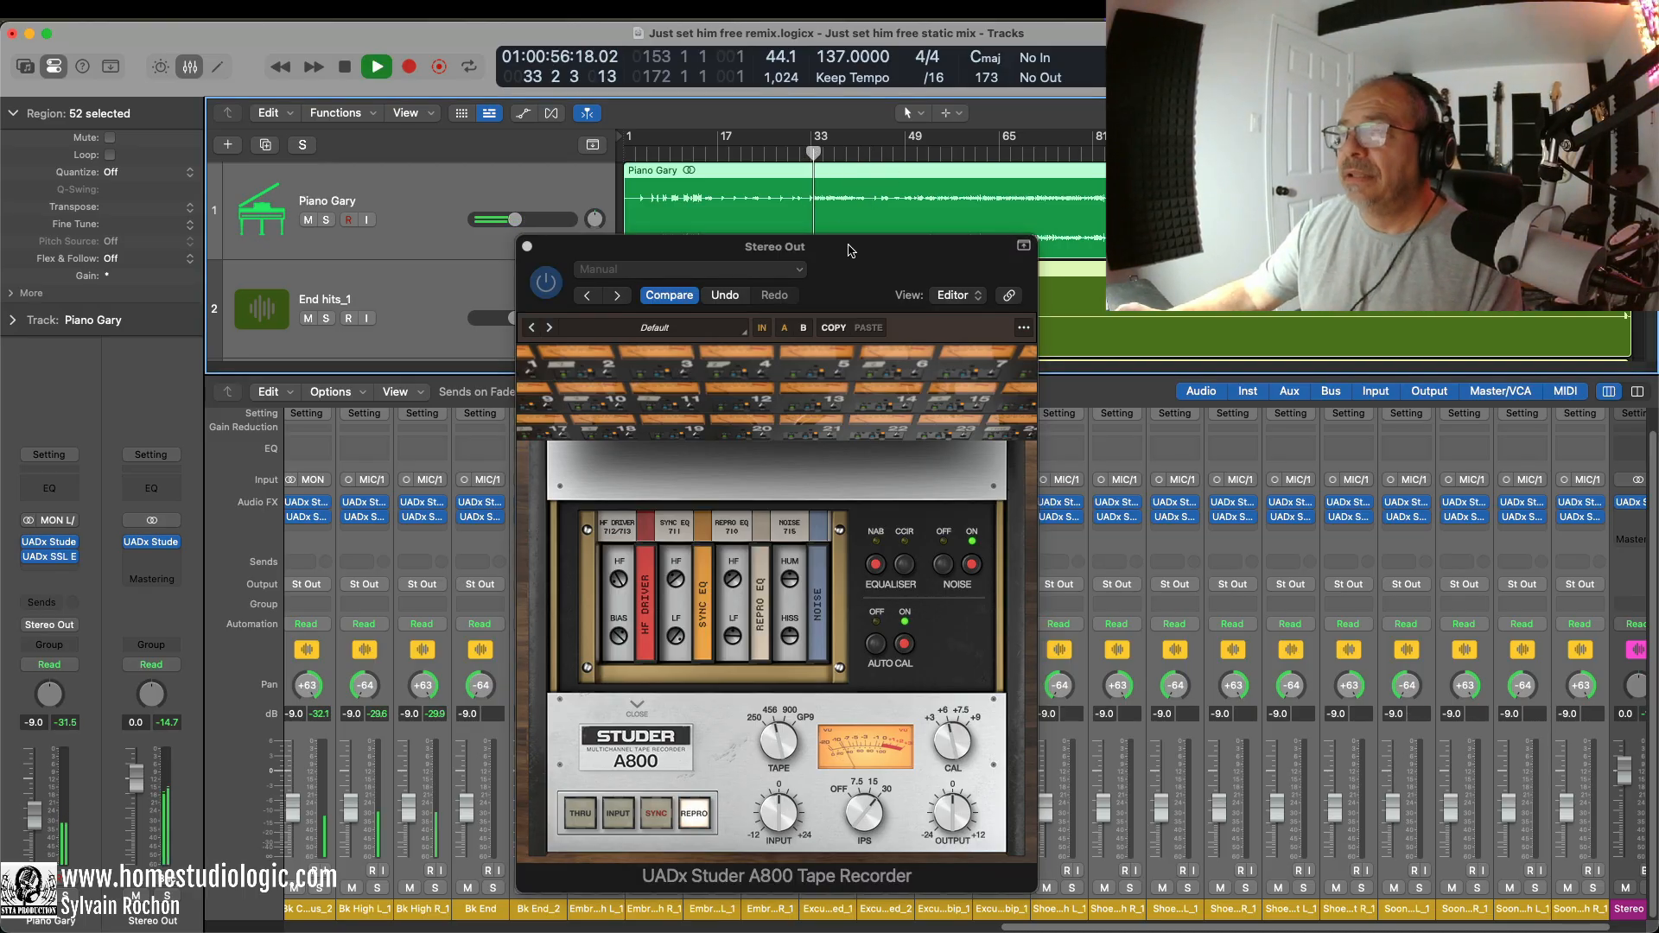
click(944, 565)
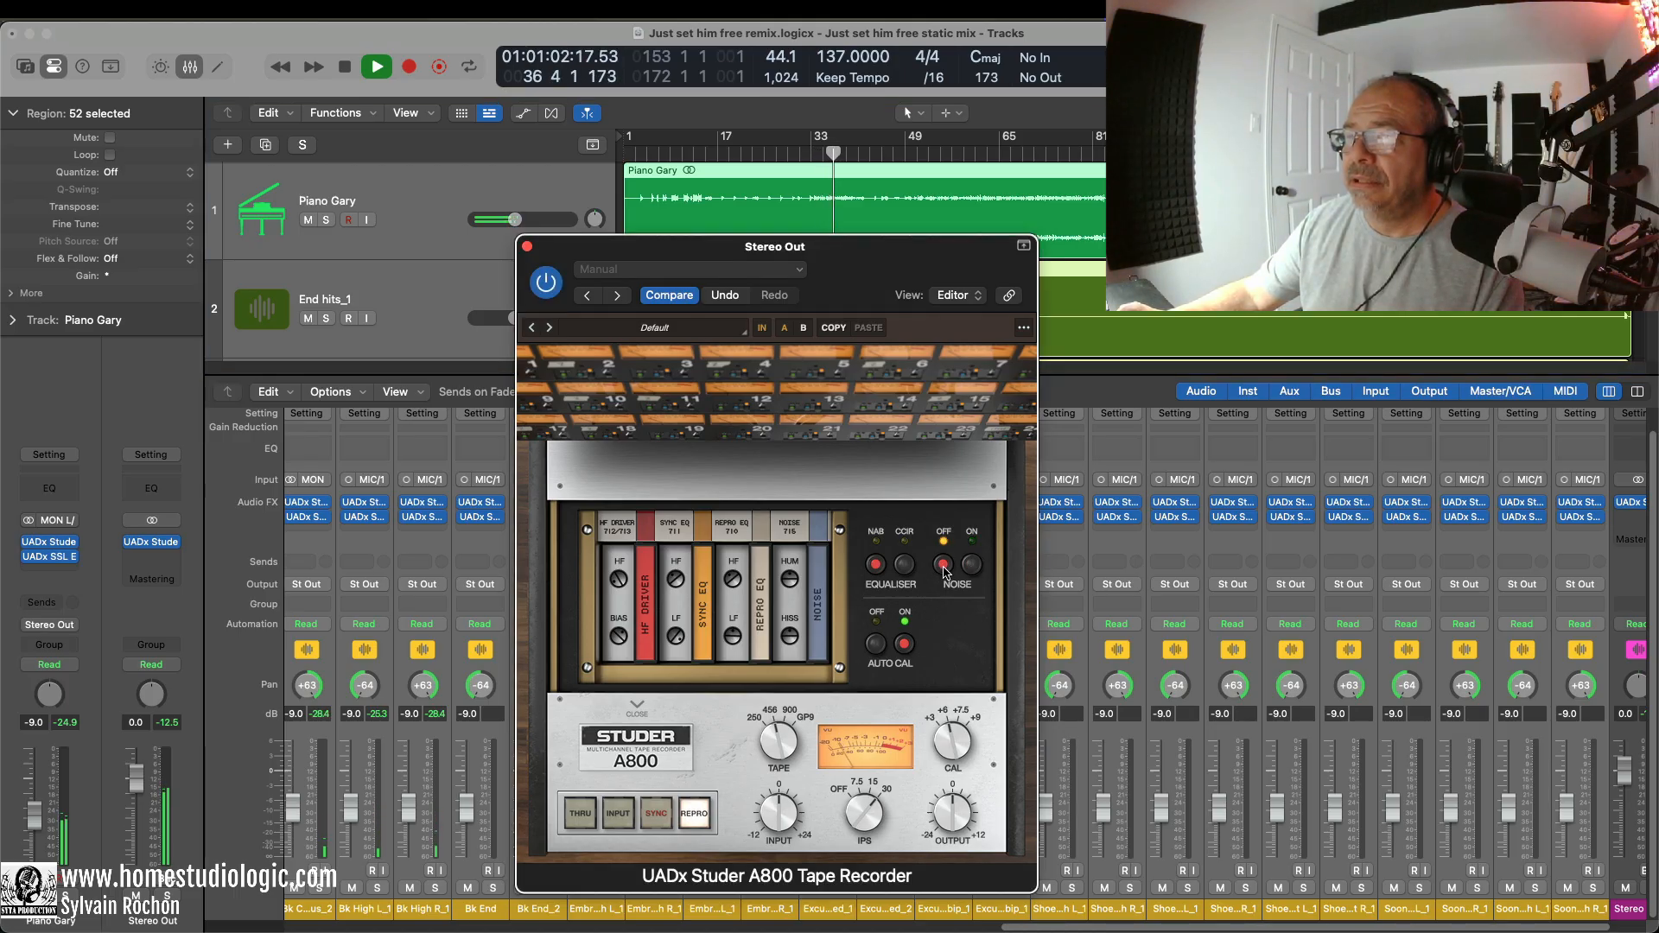
click(973, 567)
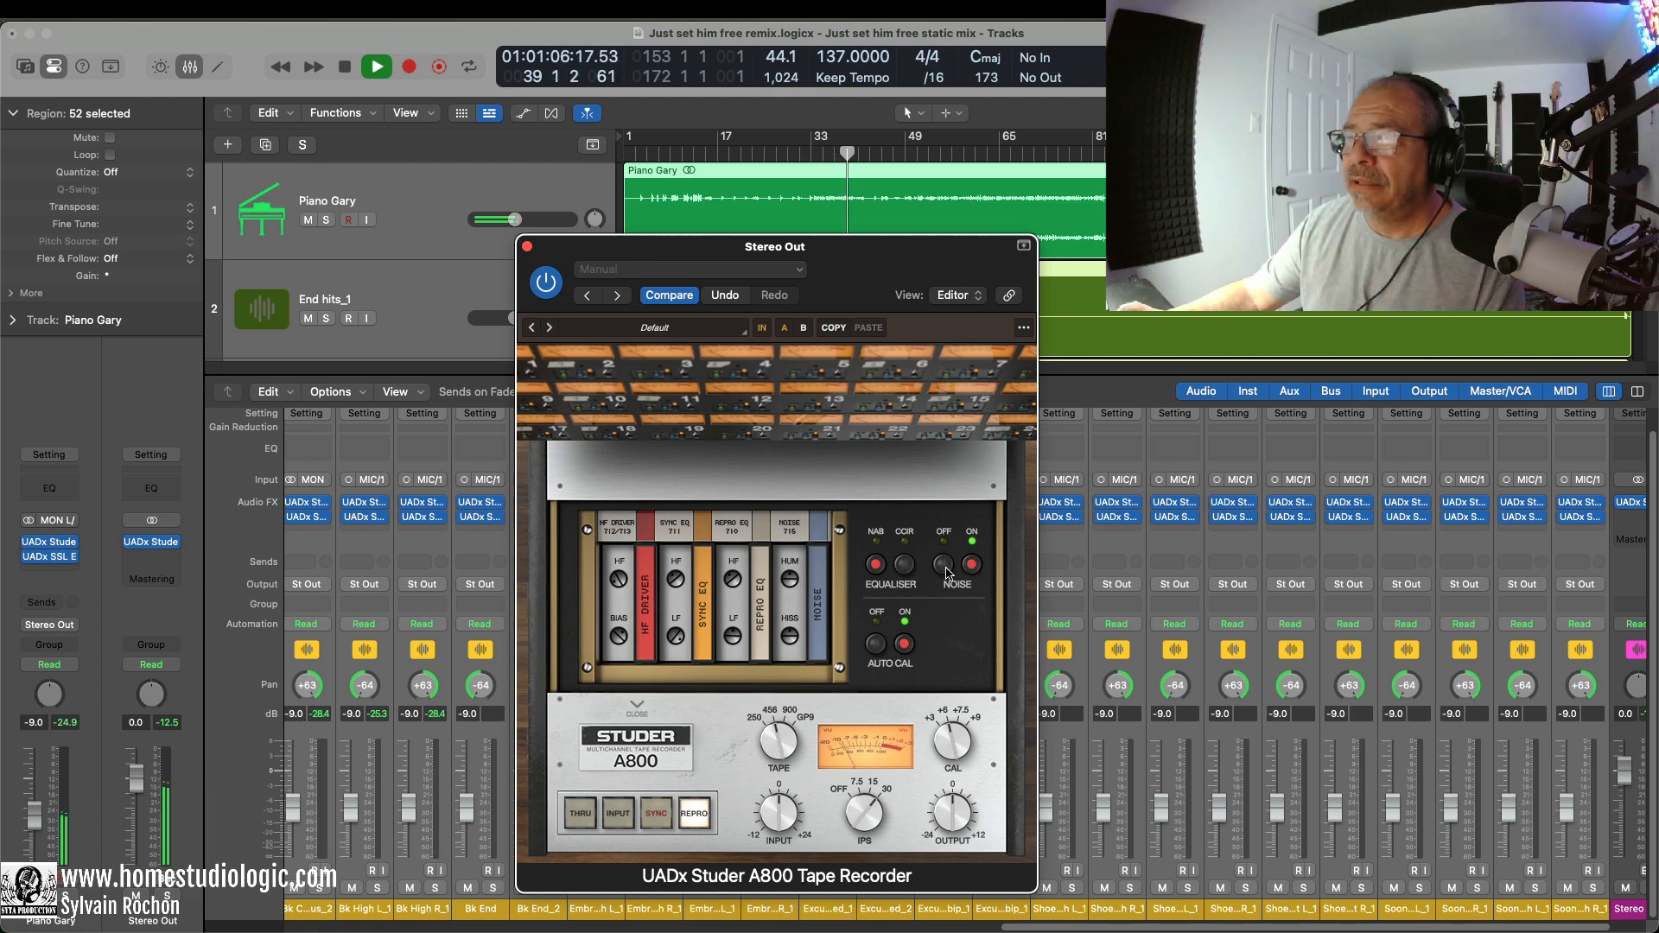
click(945, 573)
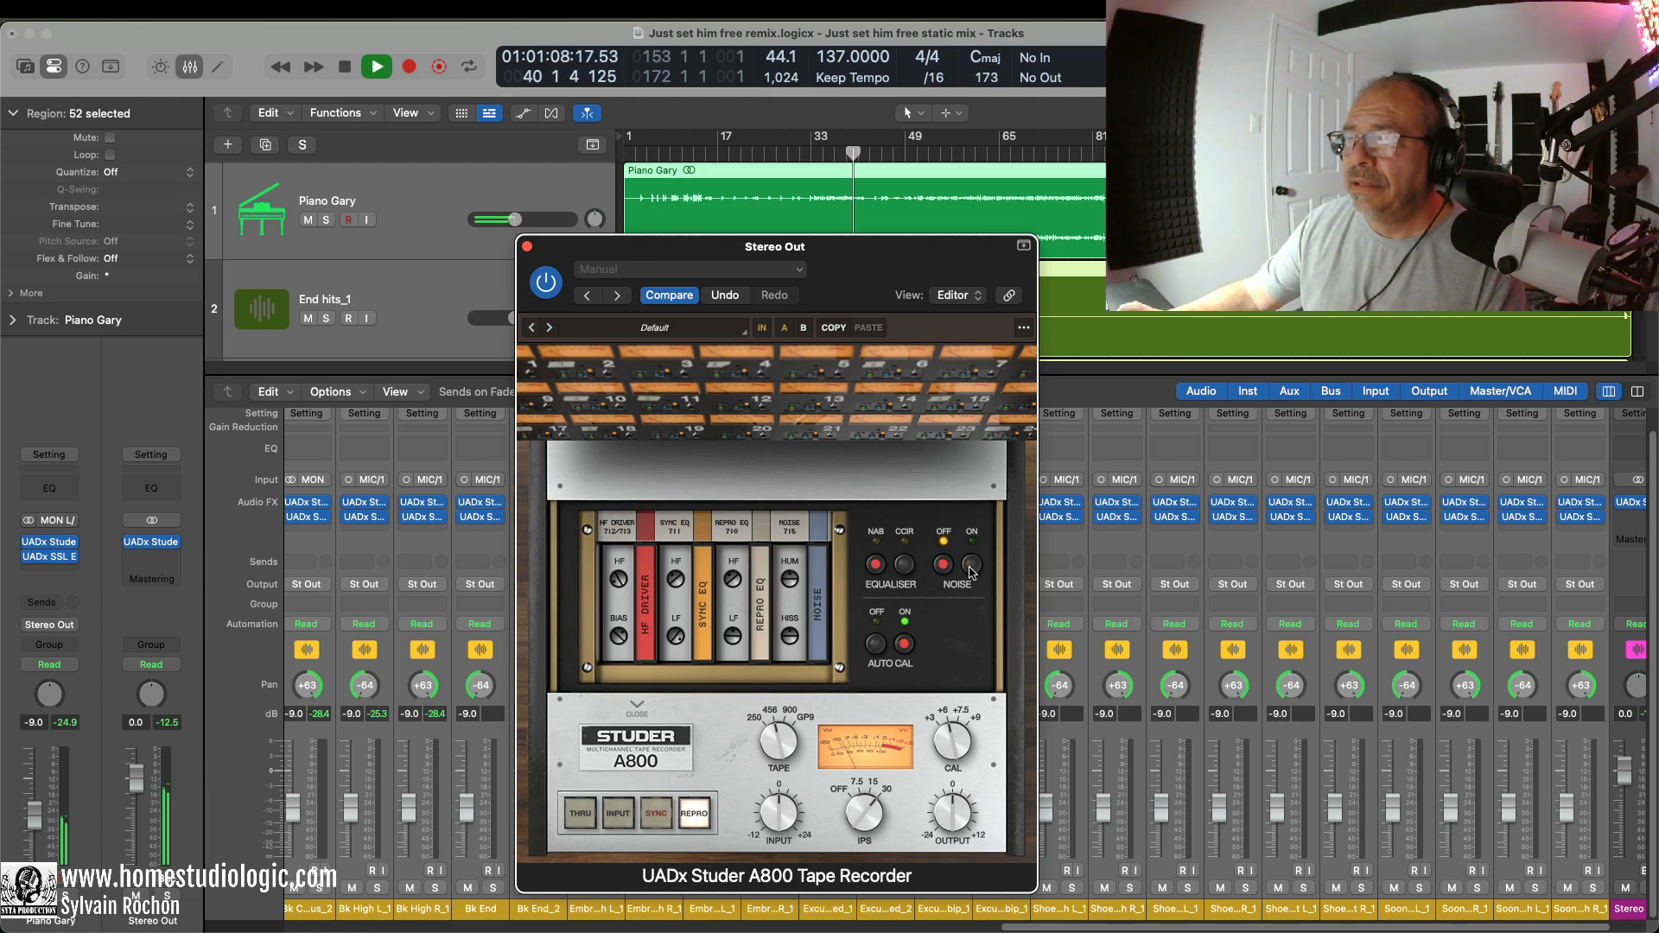
click(972, 566)
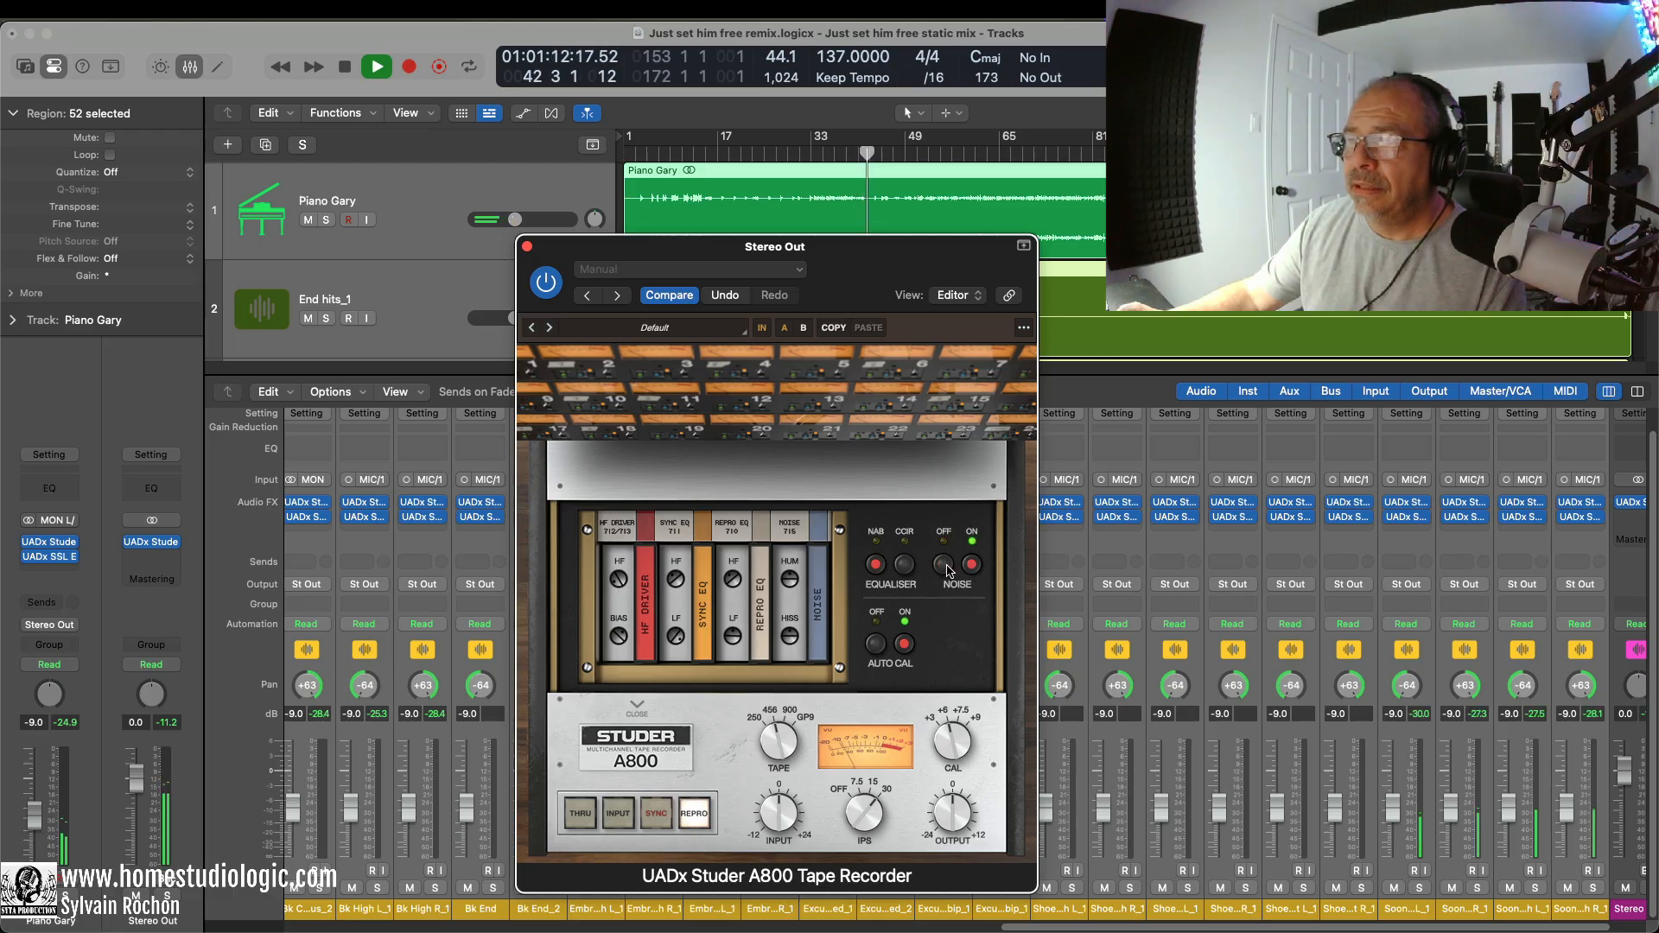
click(945, 567)
key(space)
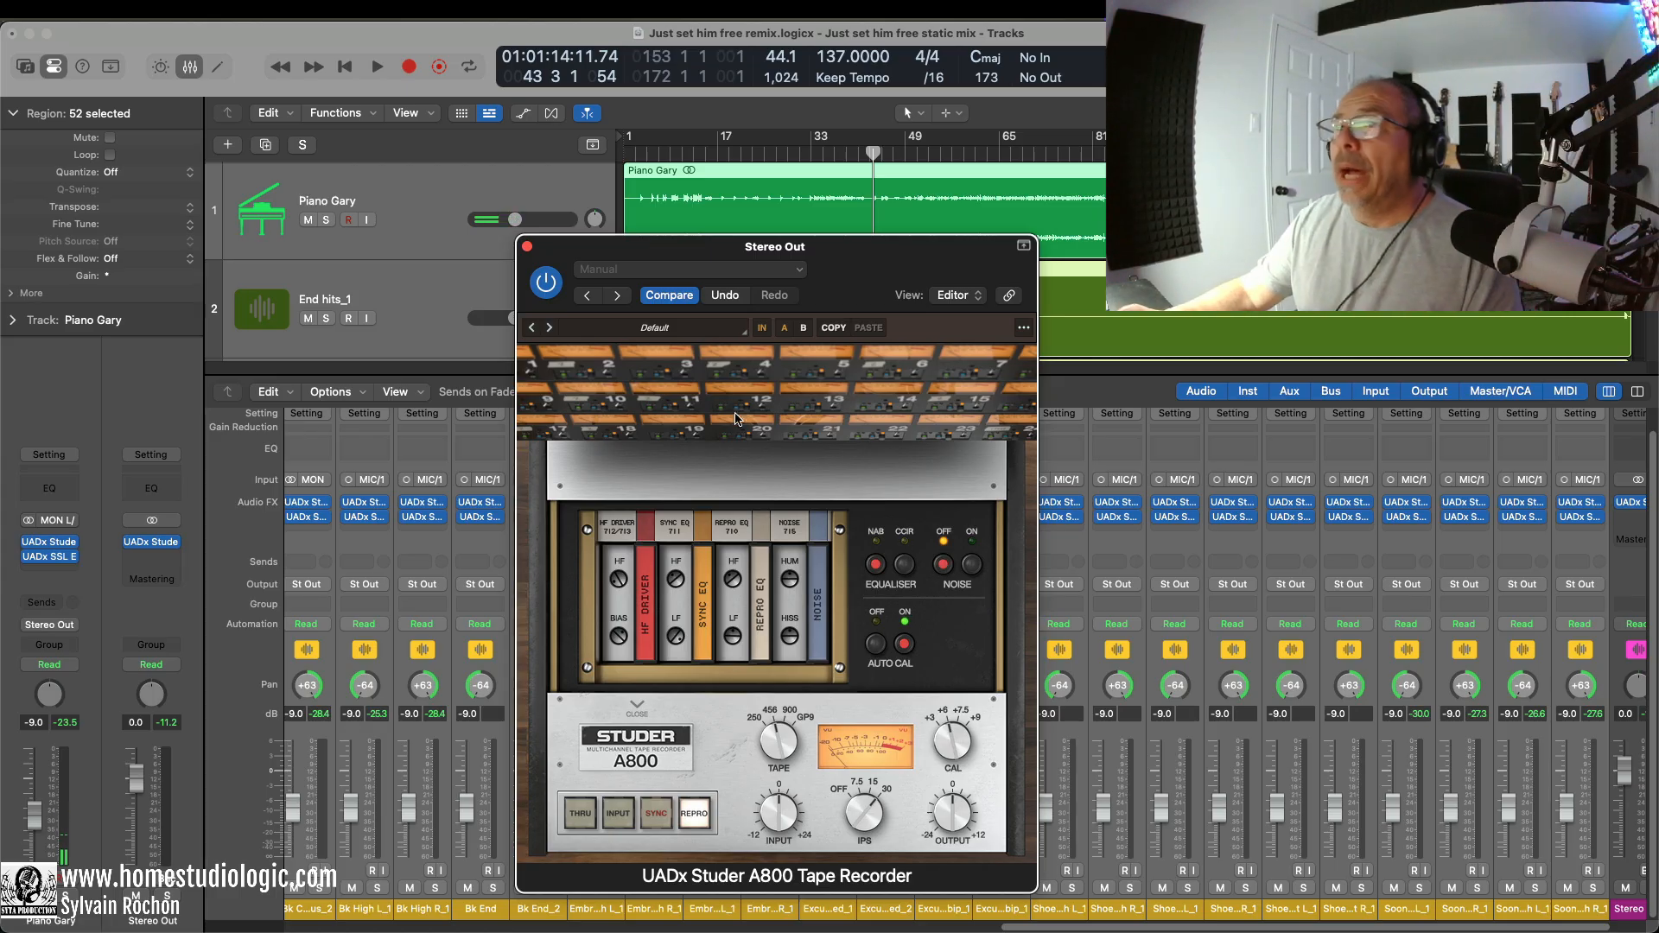
click(527, 247)
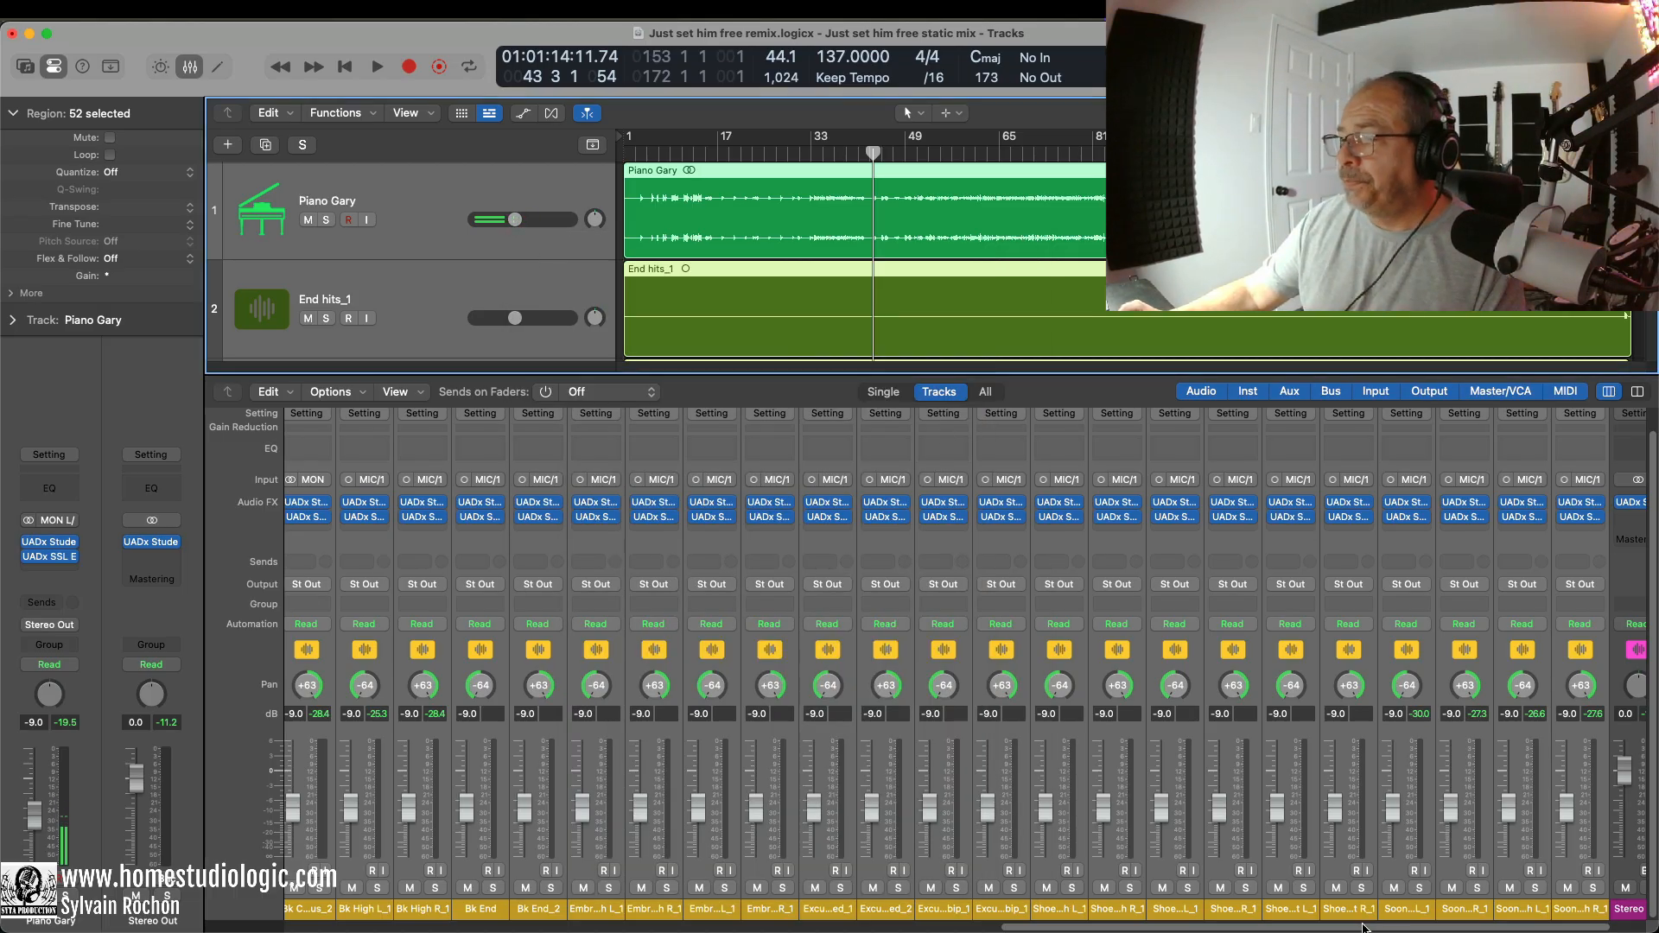
Step: Insert the stereo UADx Capitol Mastering Compressor after the Studer A800 on the Stereo Out channel
drag(1362, 929, 1432, 927)
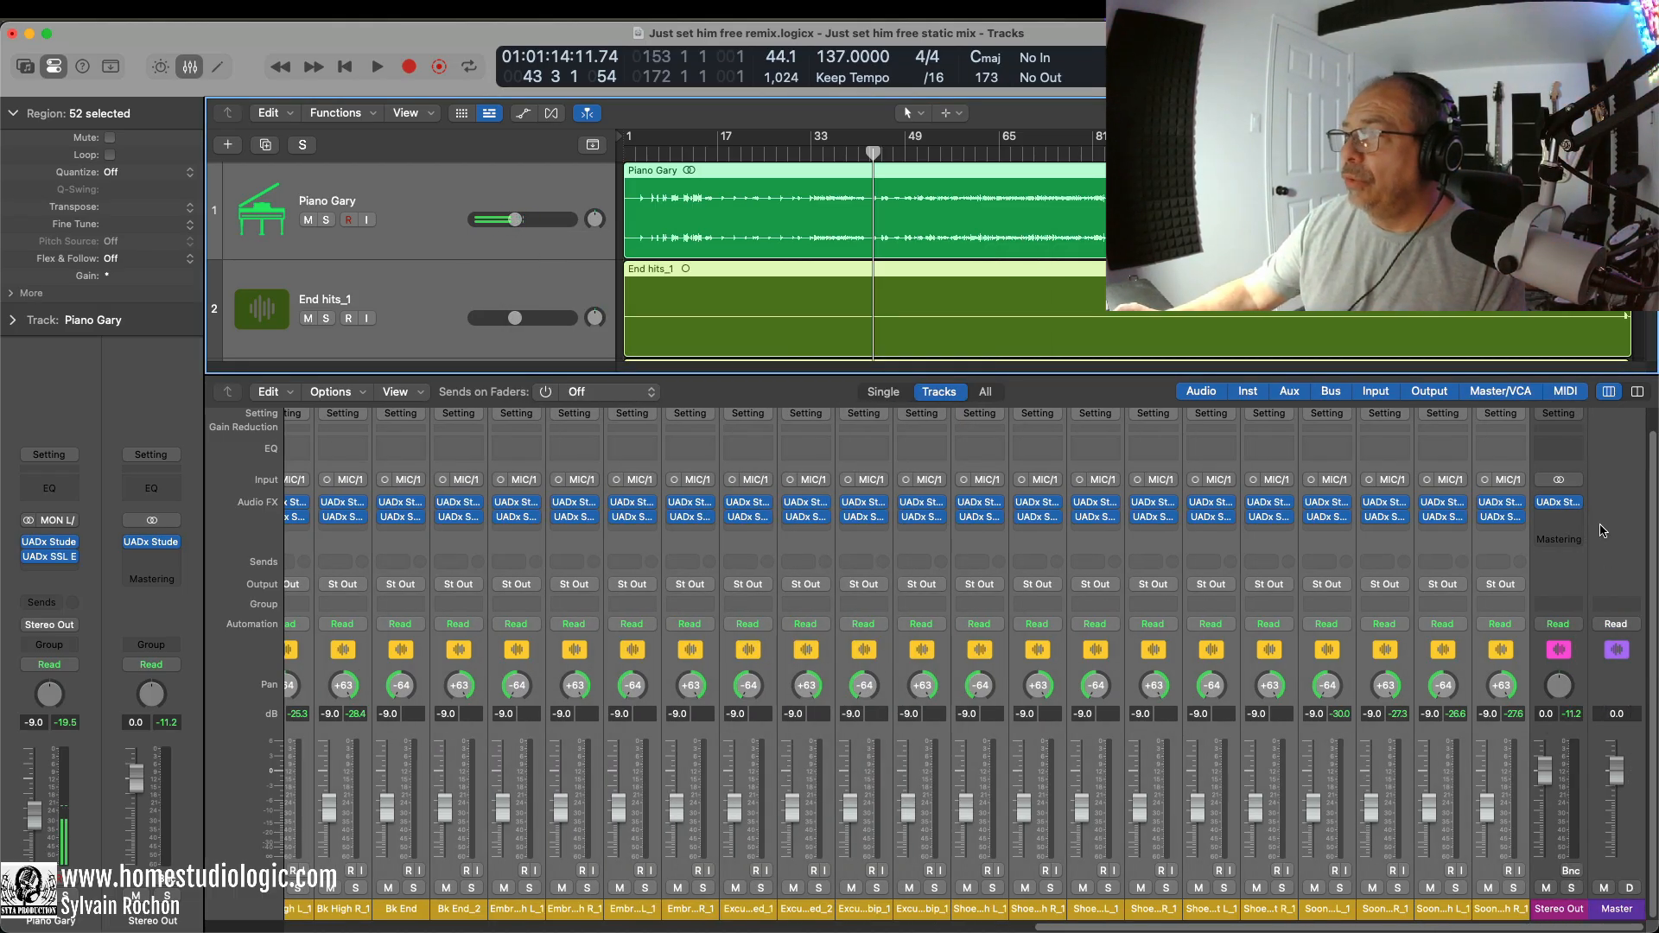
click(1567, 517)
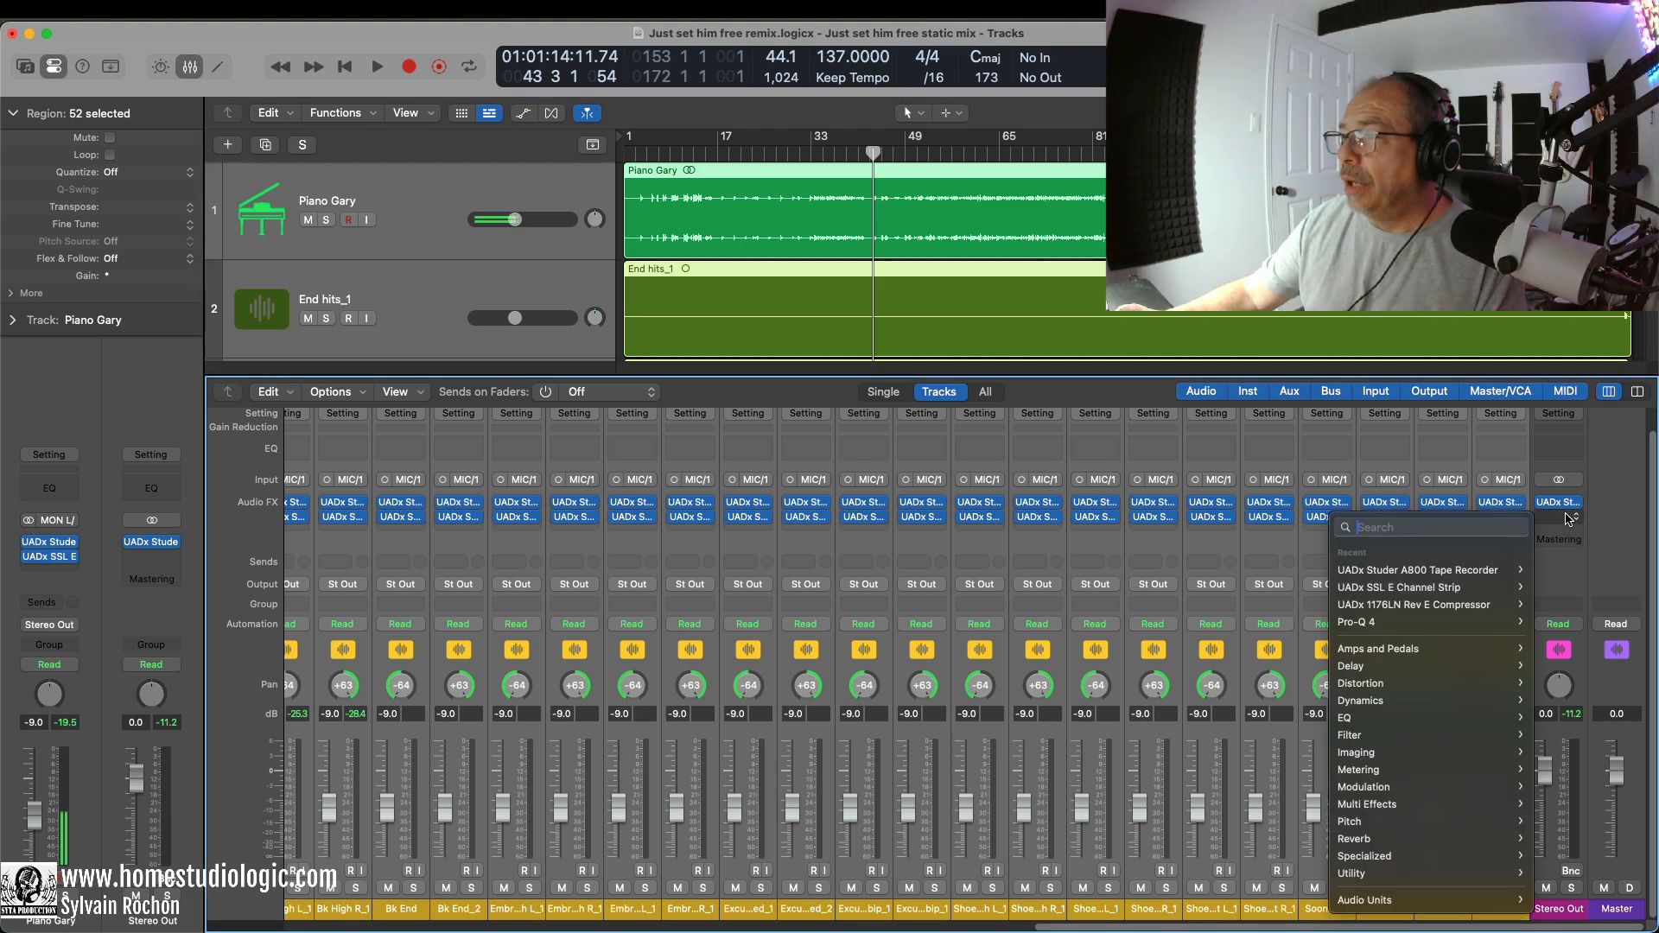
mouse_move(1365, 899)
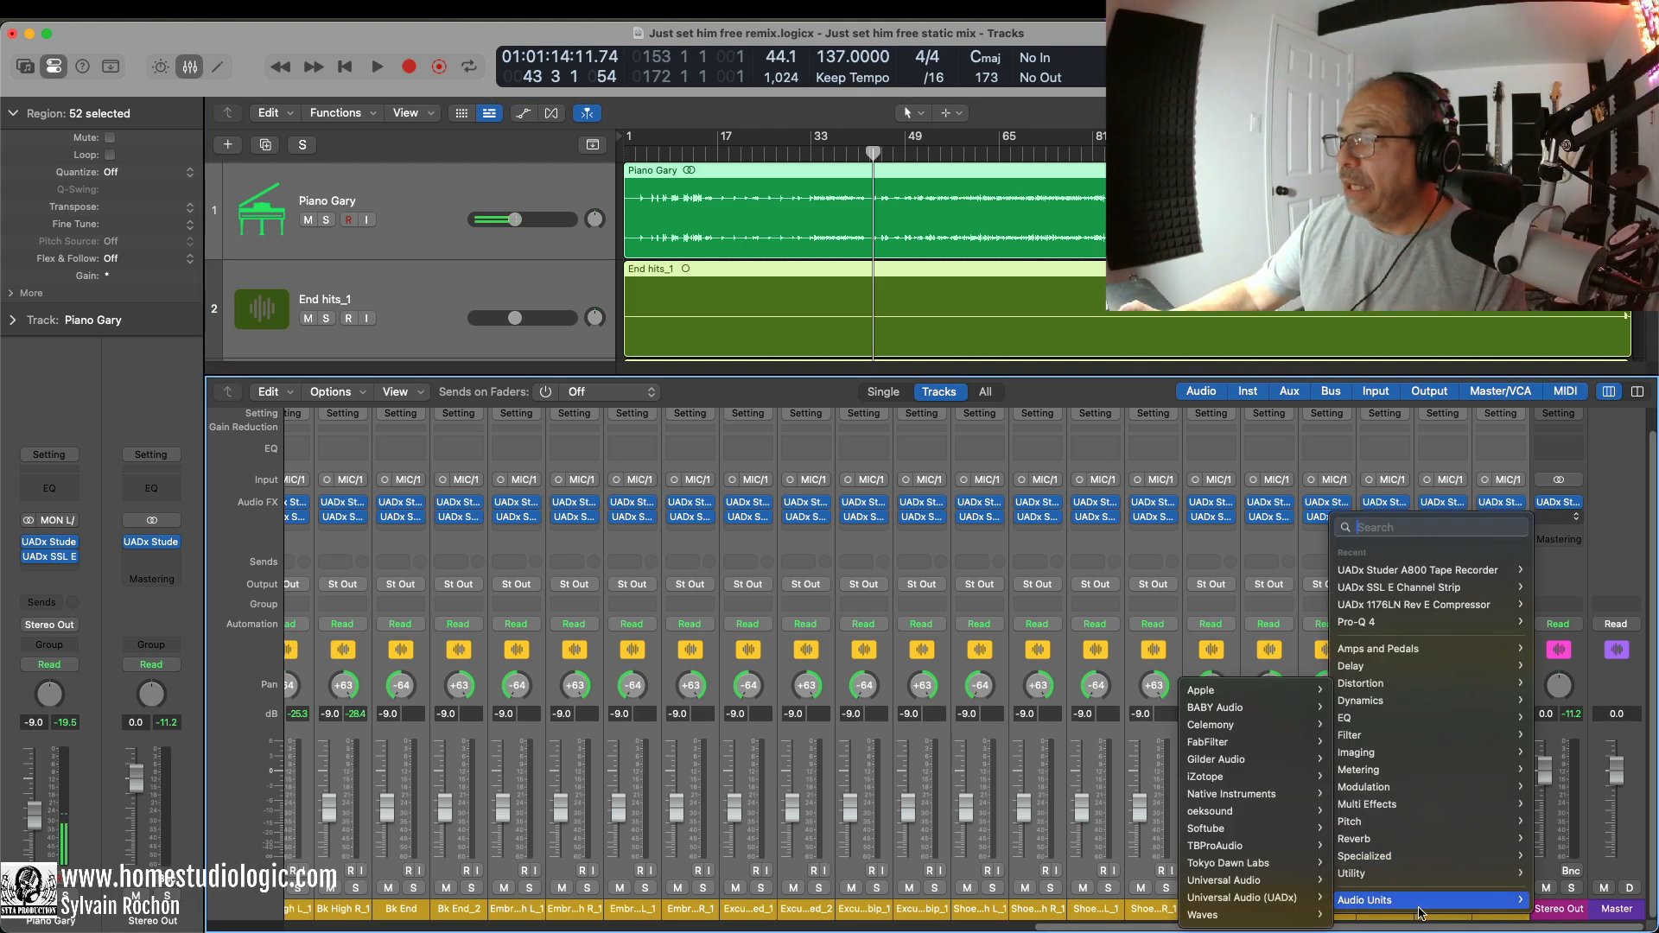
mouse_move(1294, 903)
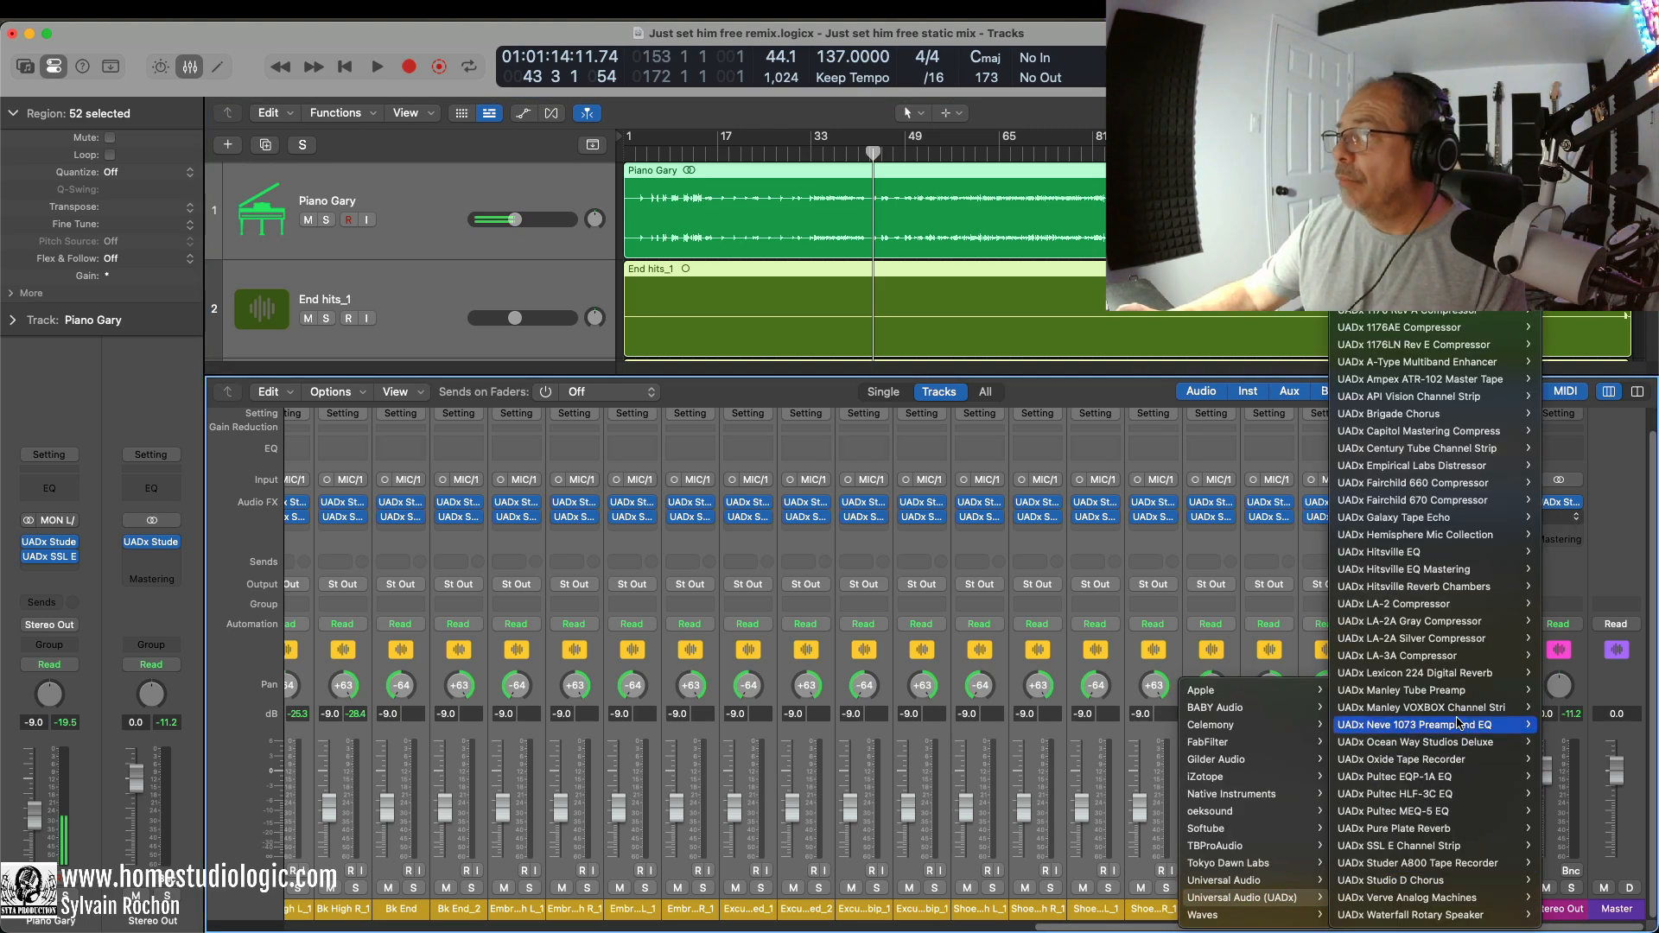
mouse_move(1464, 517)
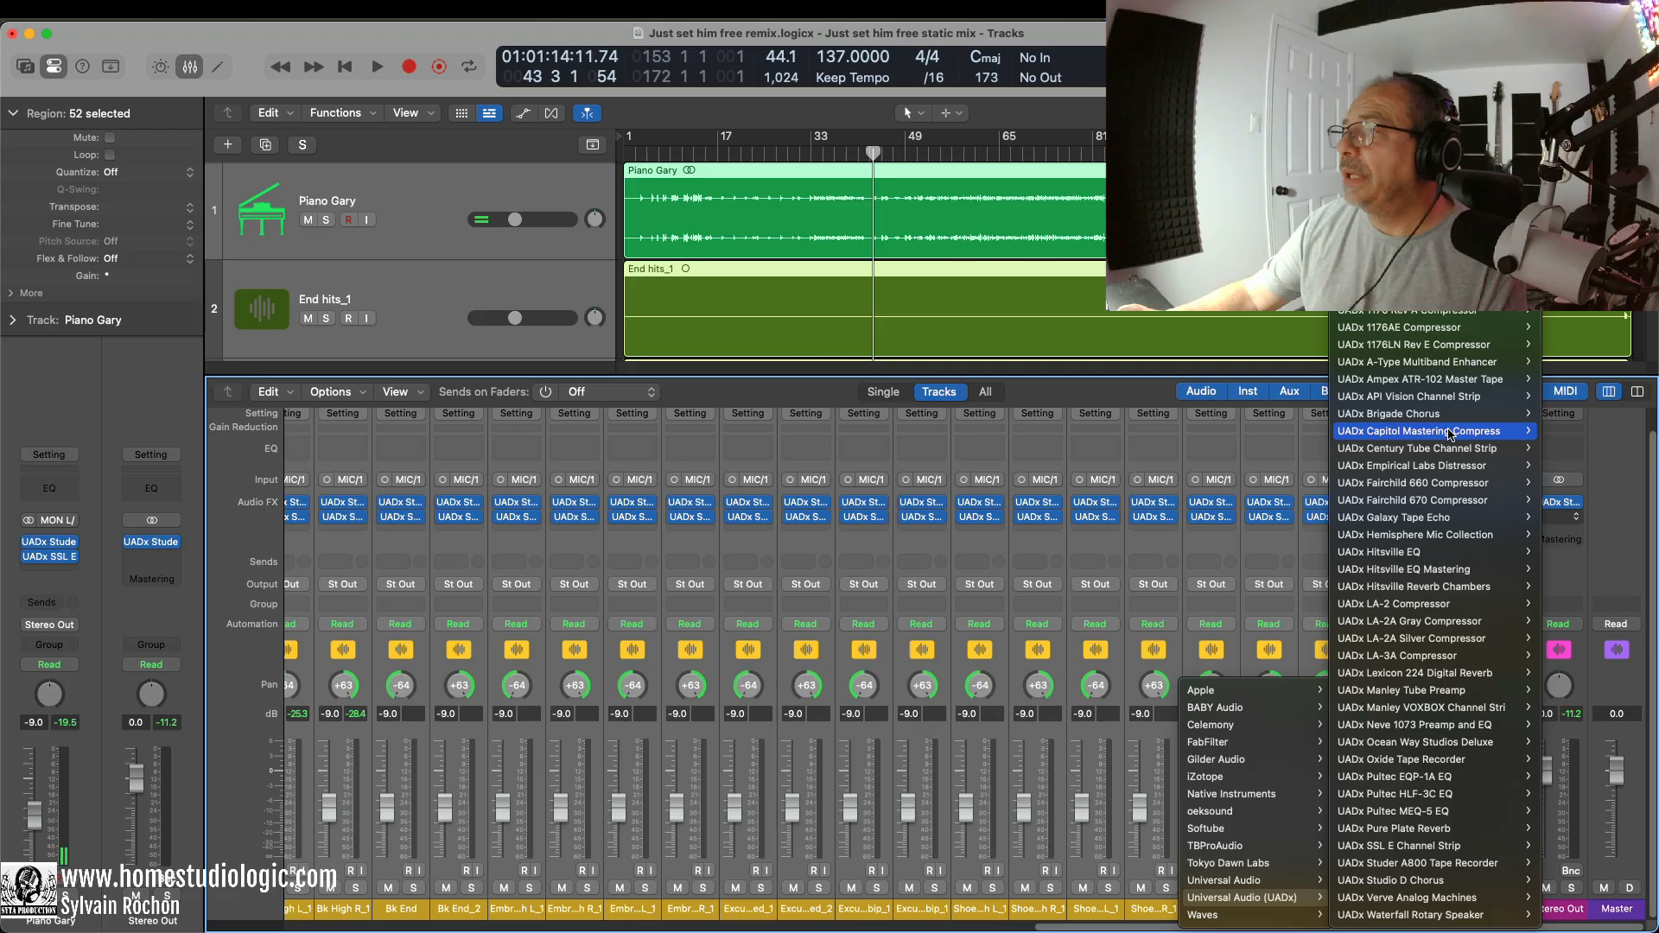
mouse_move(1451, 434)
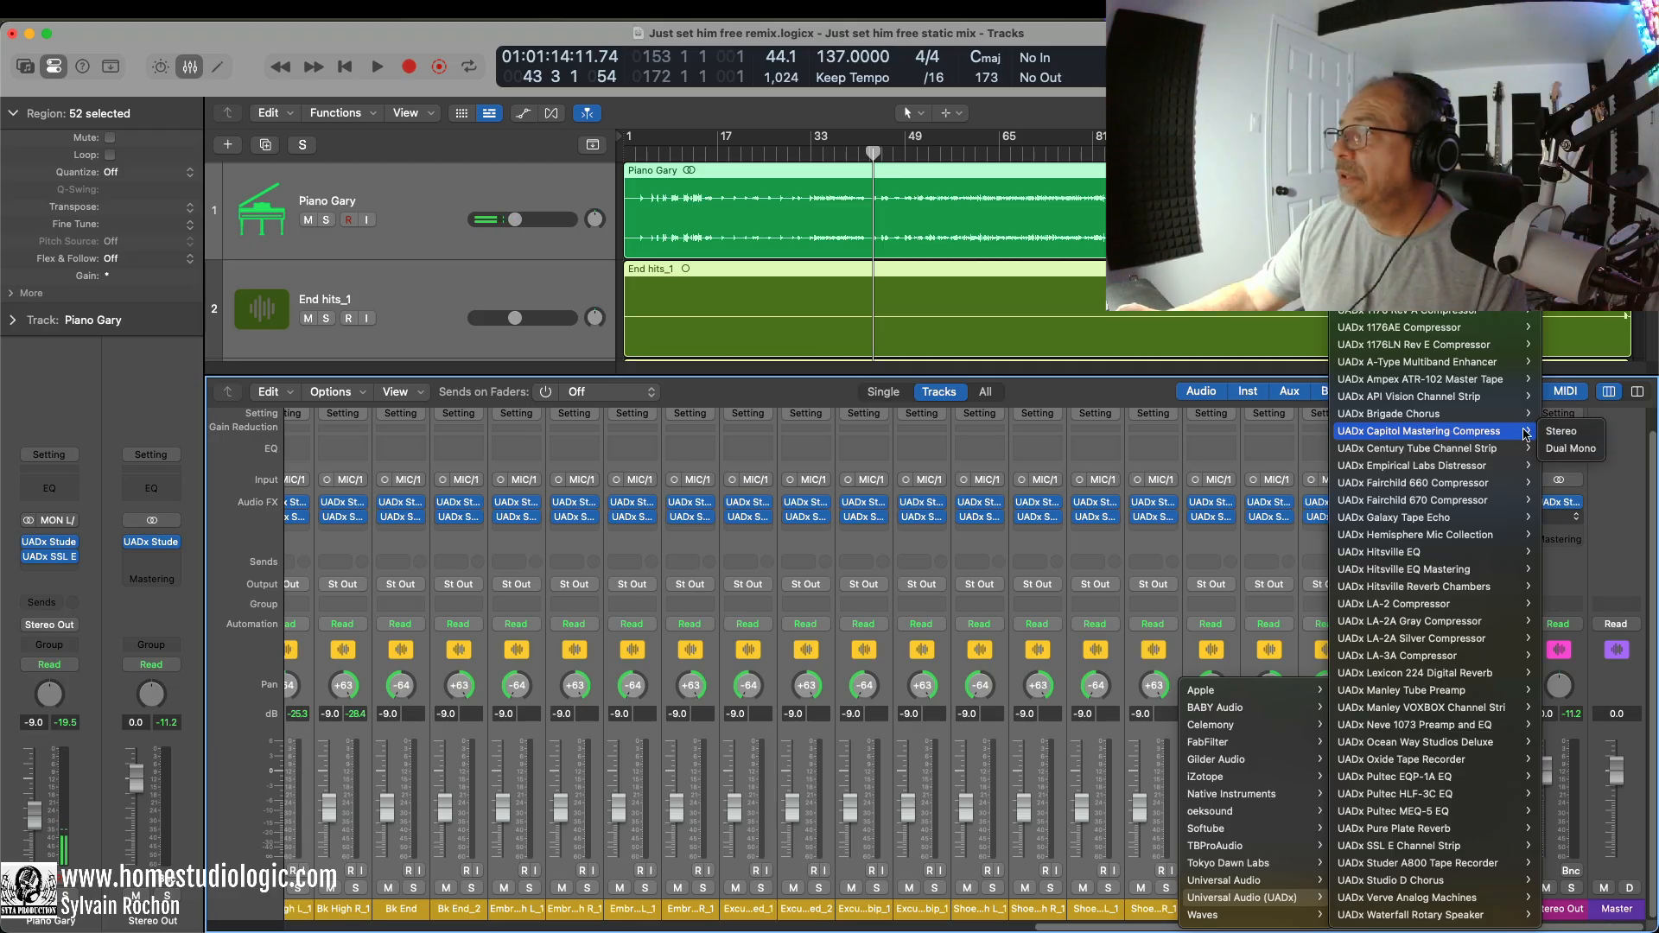
click(1560, 430)
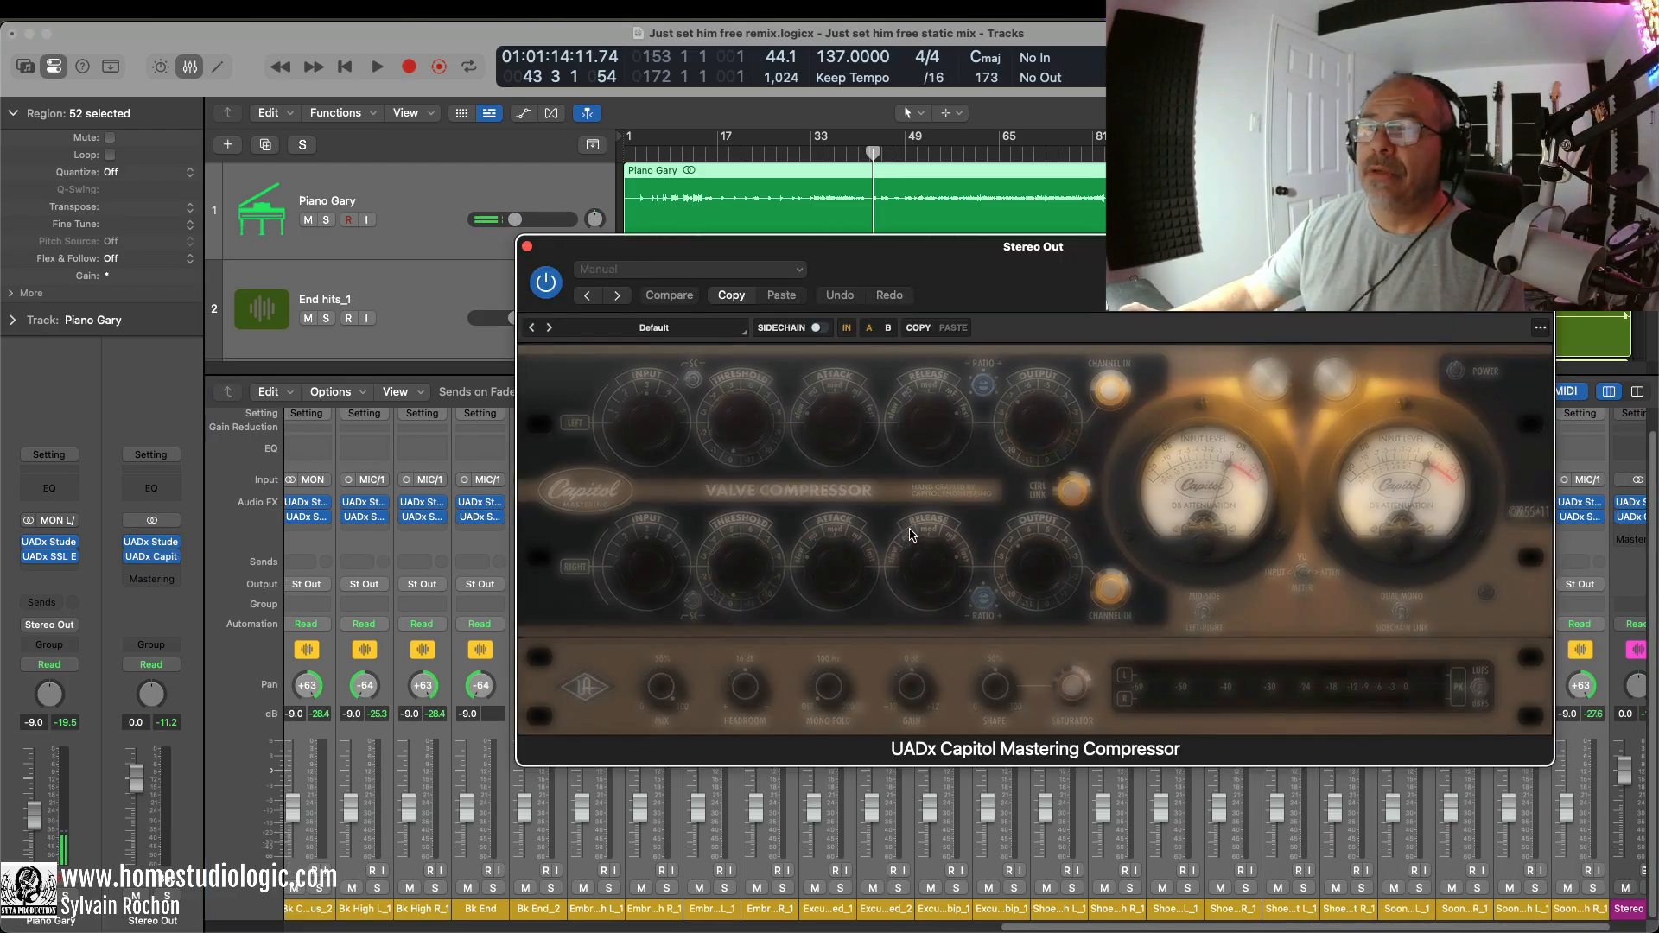
drag(1009, 268, 728, 286)
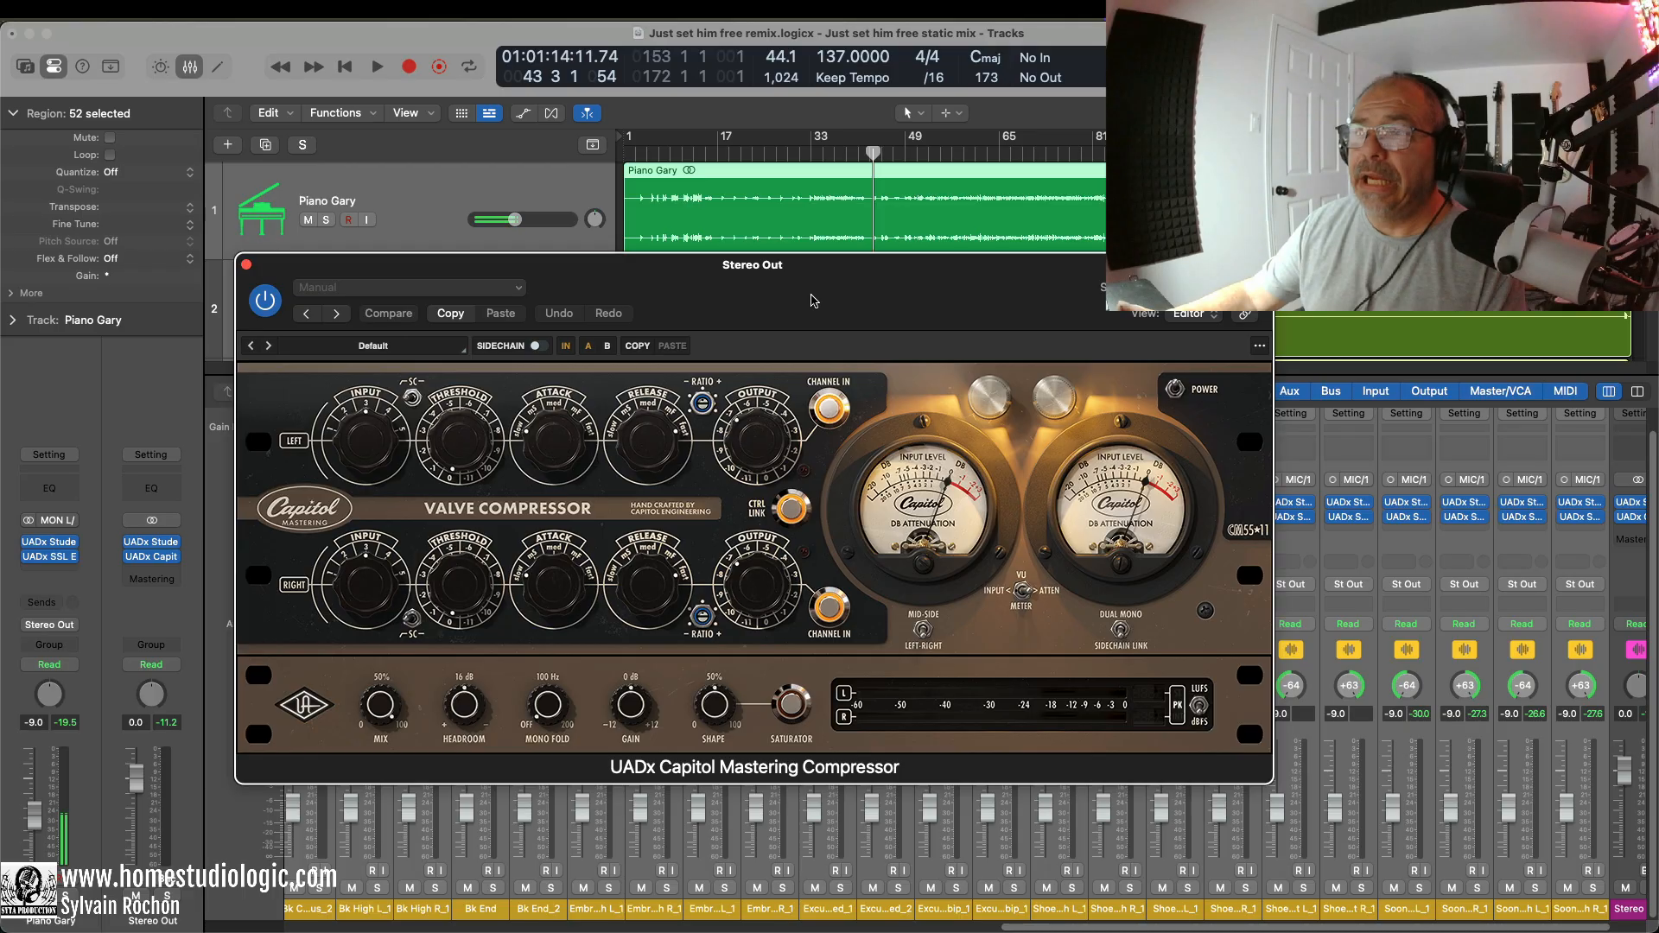
Step: Adjust the Capitol compressor's attack and threshold while the mix plays
key(space)
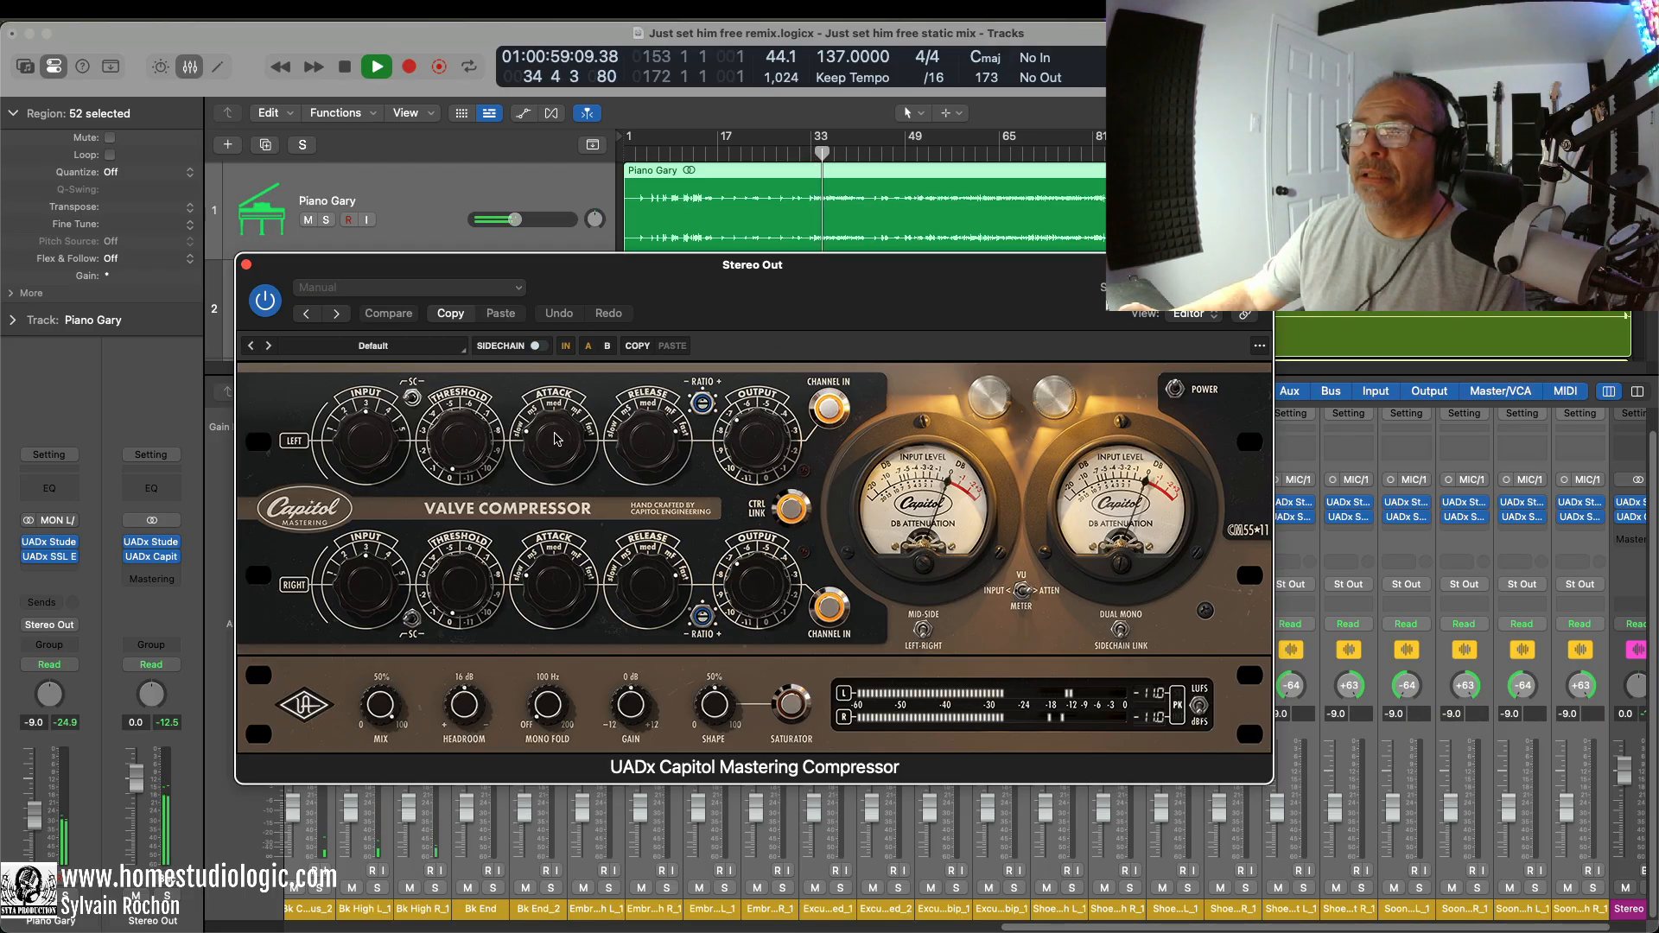
drag(556, 439, 566, 371)
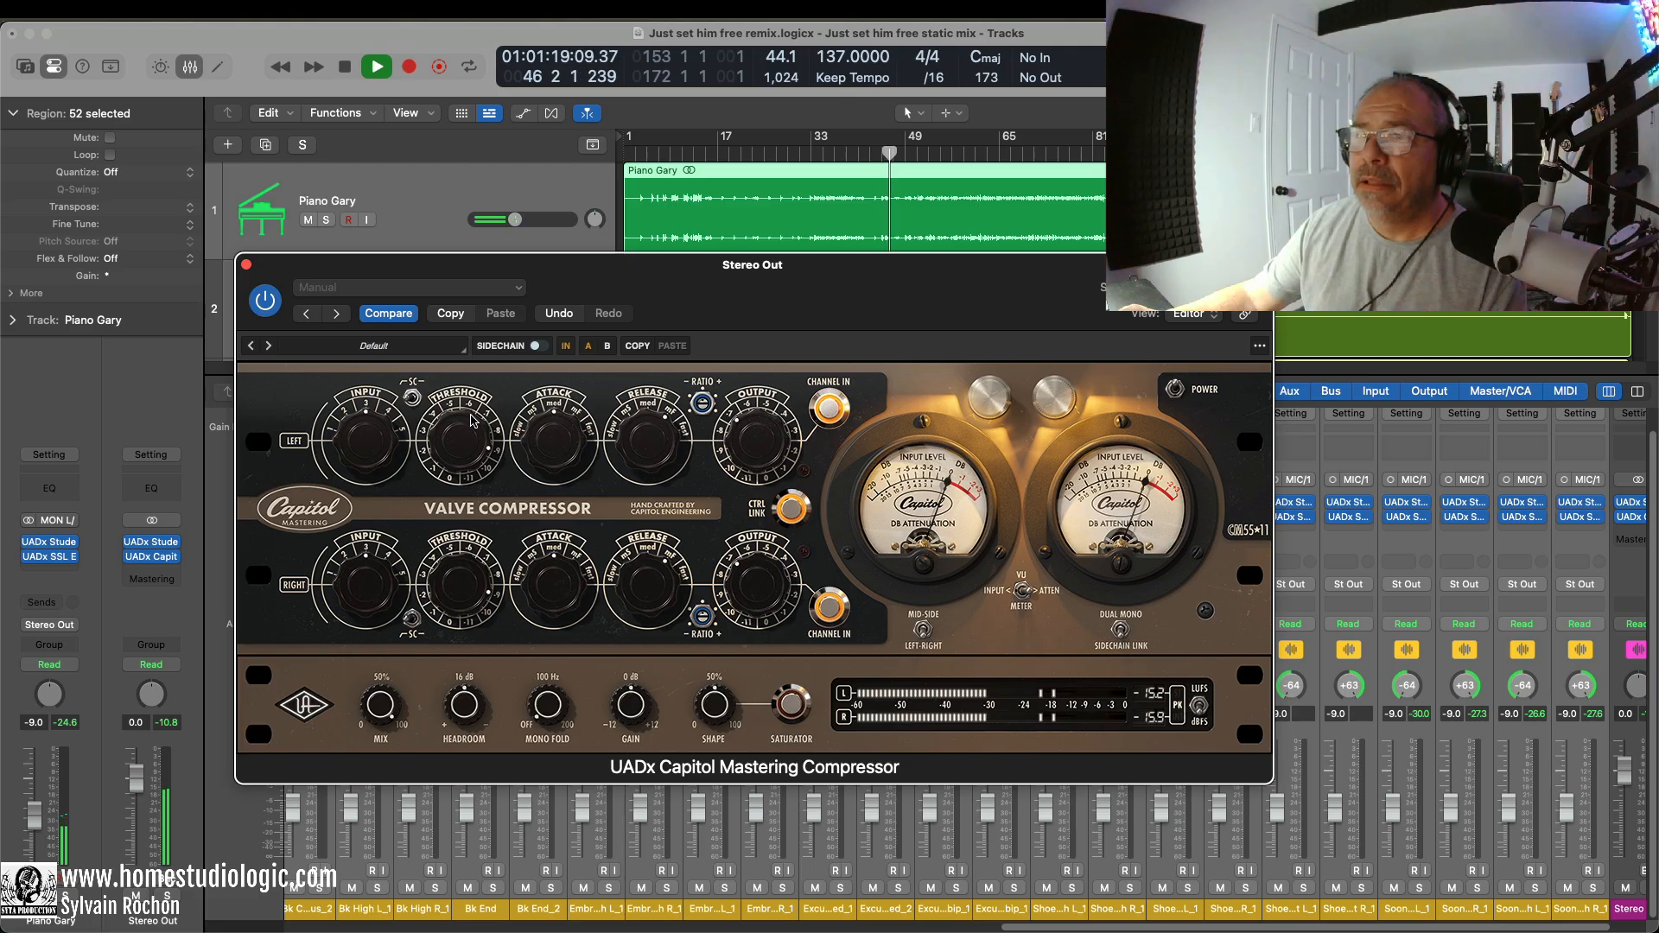
drag(470, 414, 472, 398)
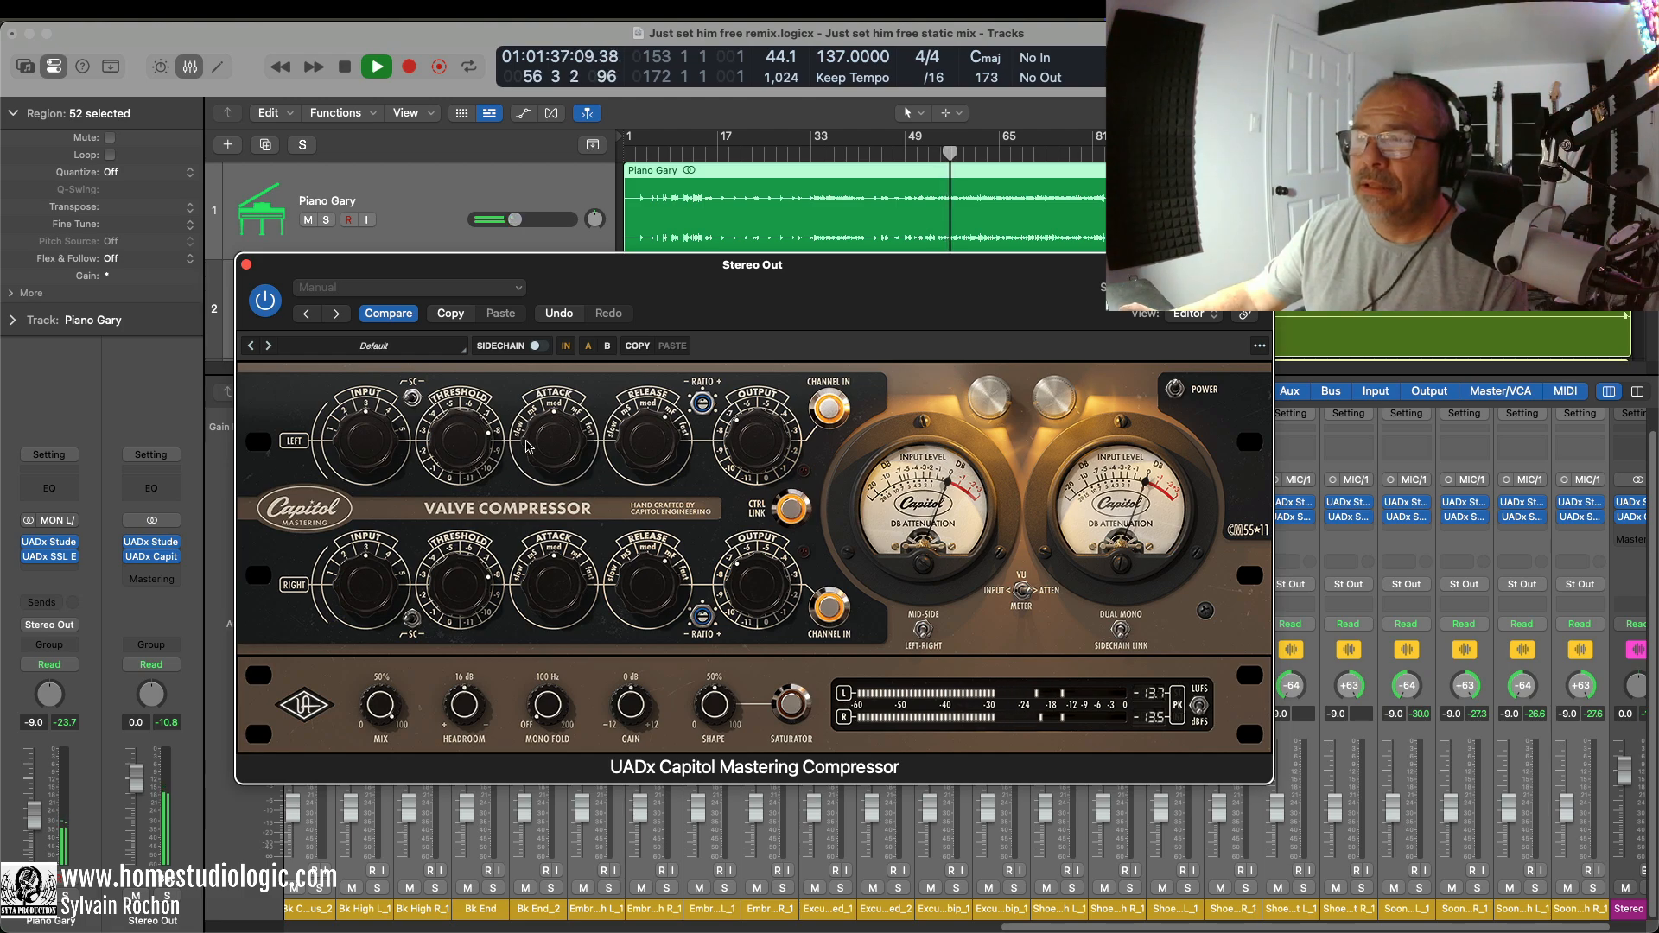
Step: Restart playback of the section and switch on the Capitol compressor's Saturator
key(space)
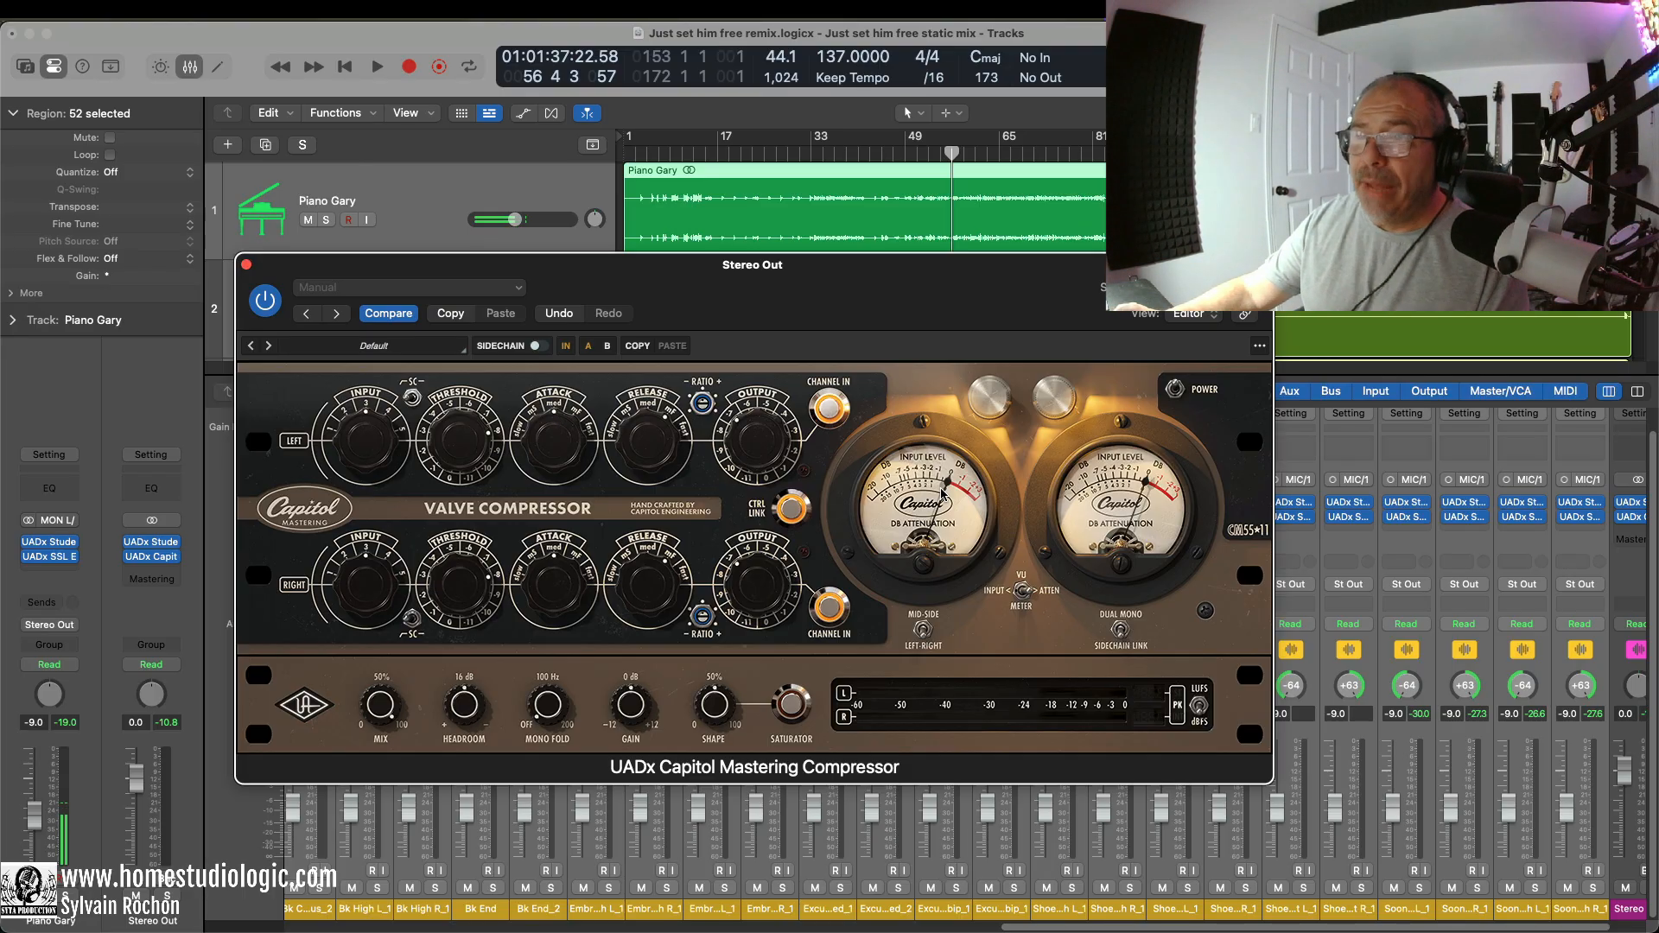
key(space)
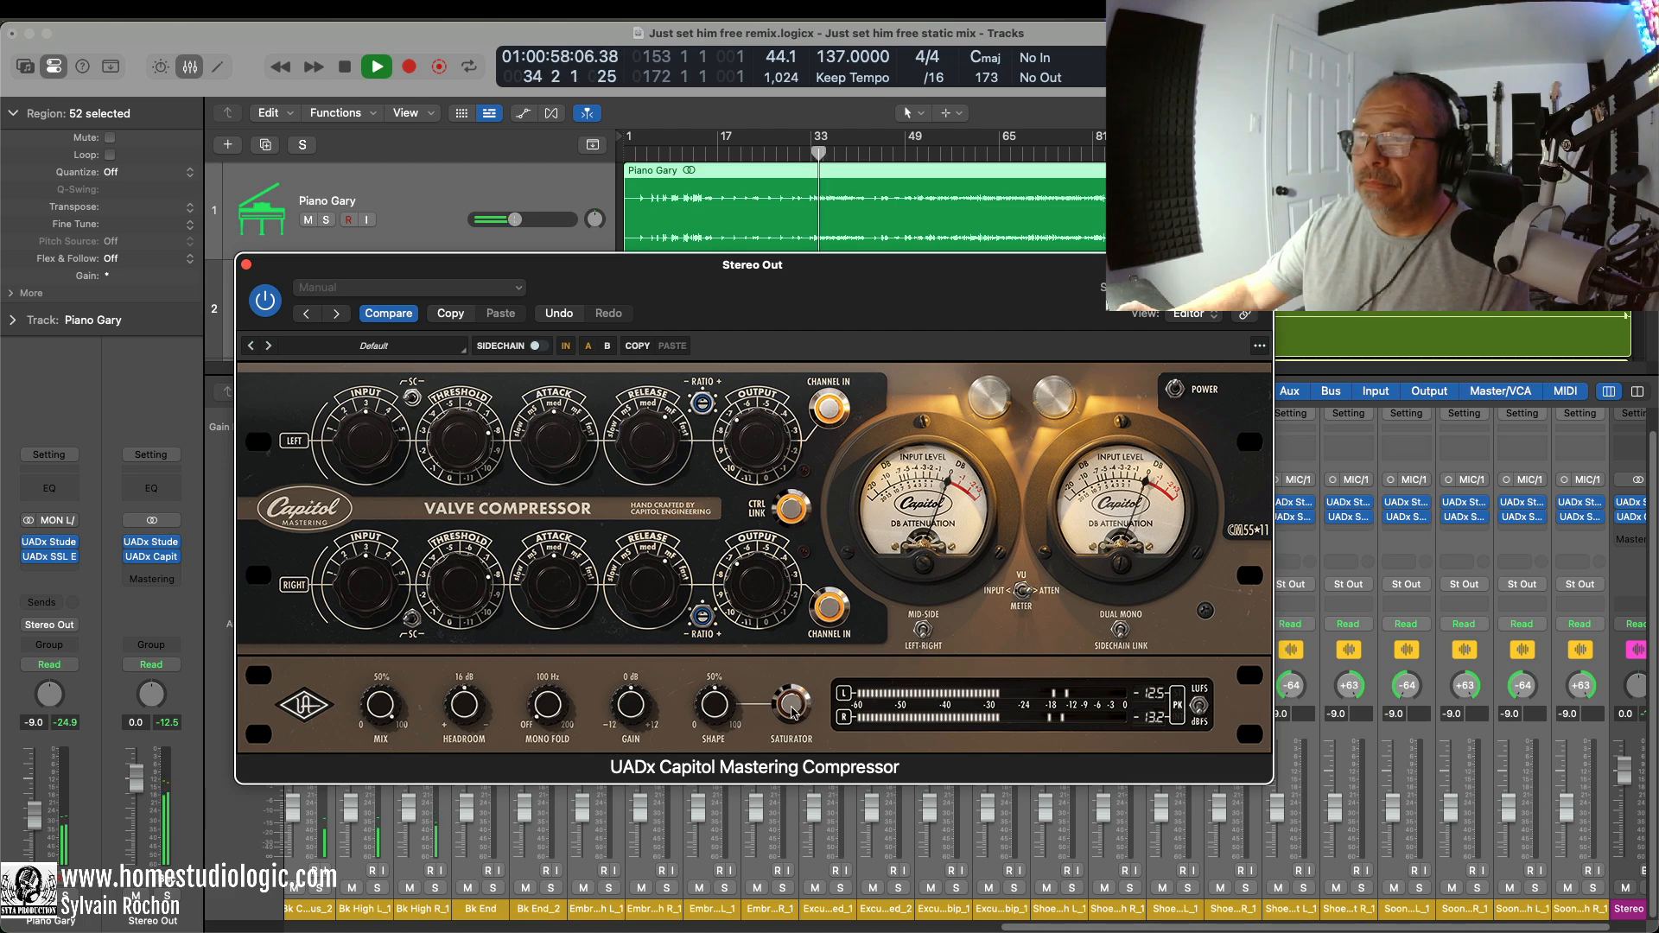
click(792, 706)
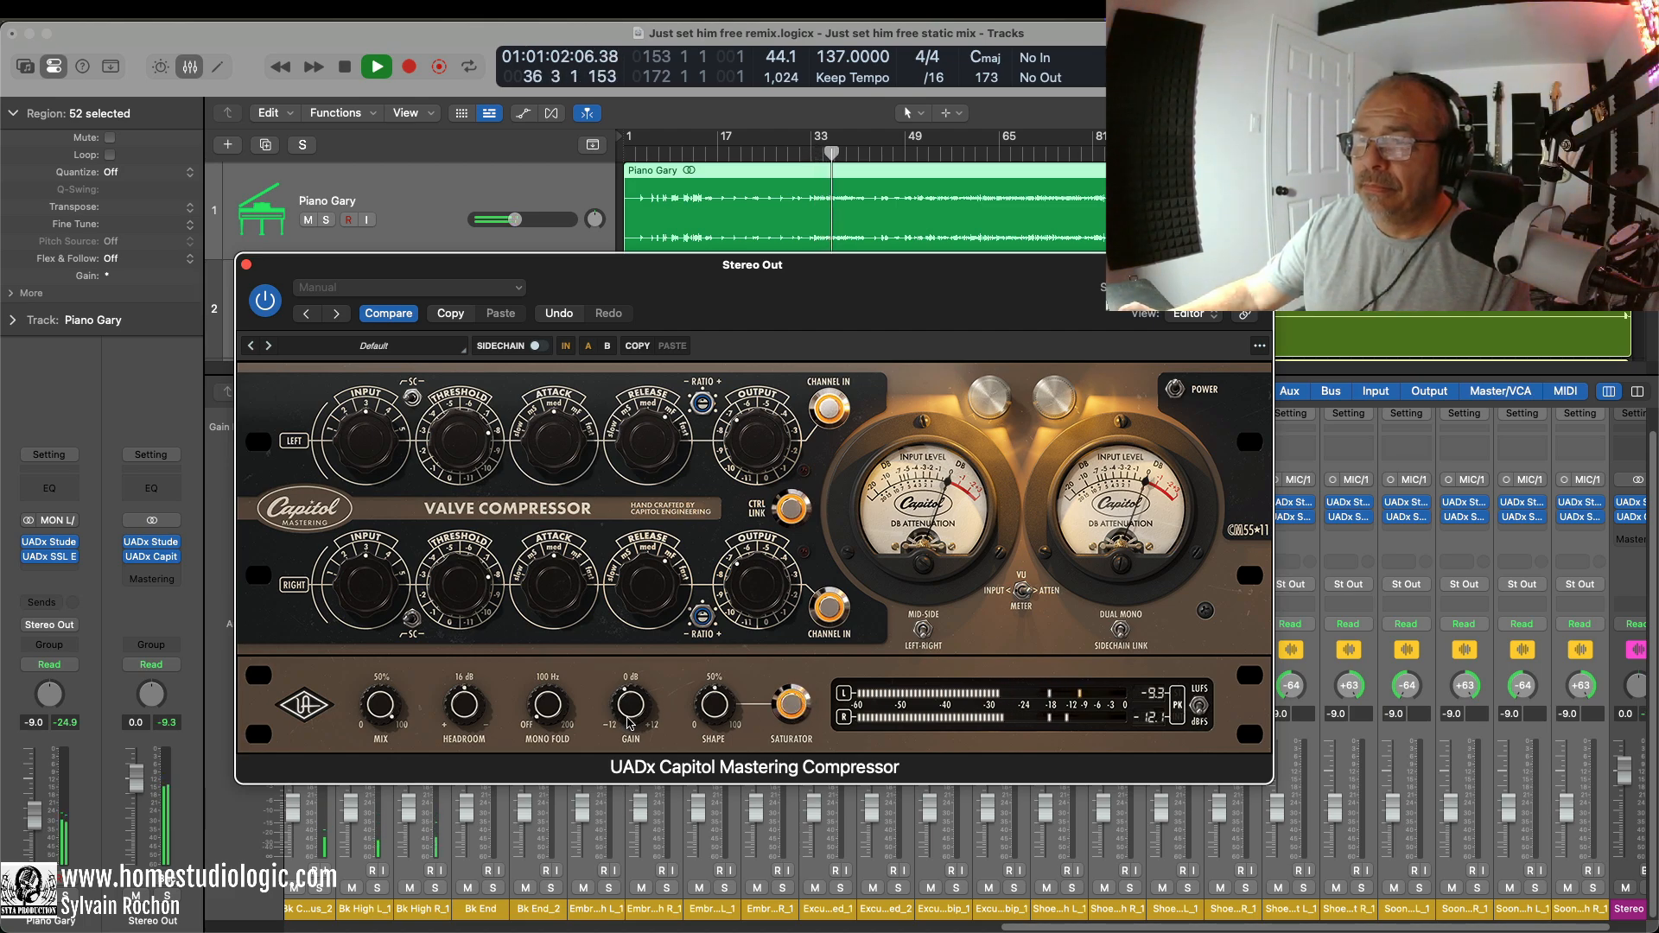
Step: Compare the mix during playback with the Capitol compressor's processing switched out and back in, and stop playback
click(565, 345)
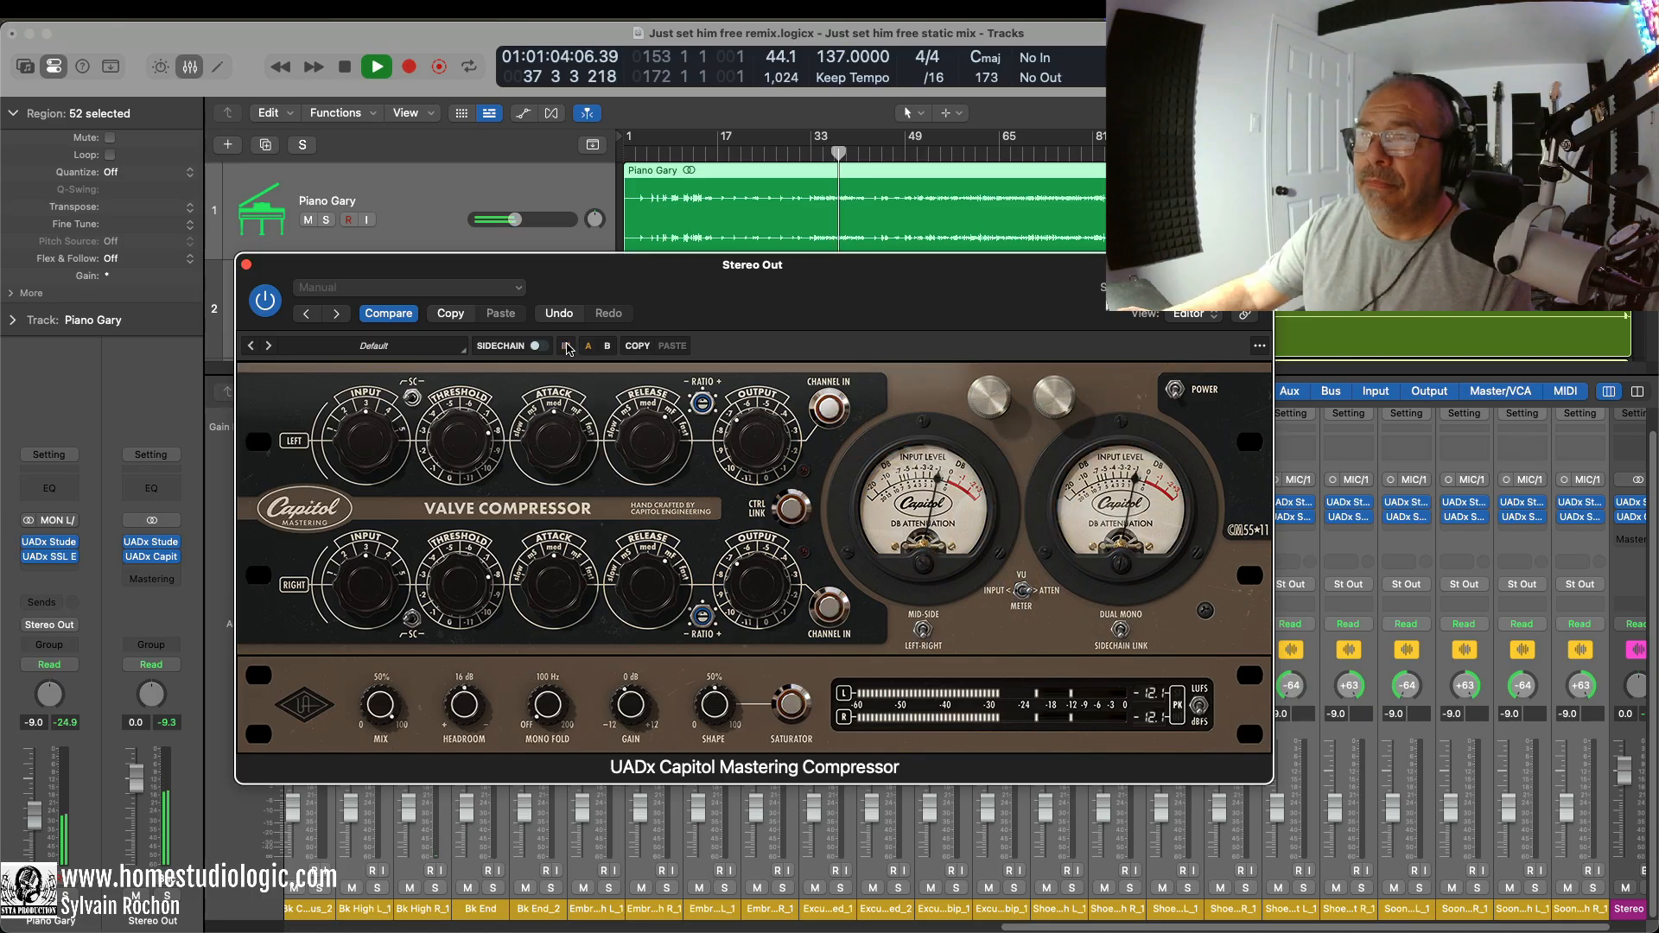
click(566, 346)
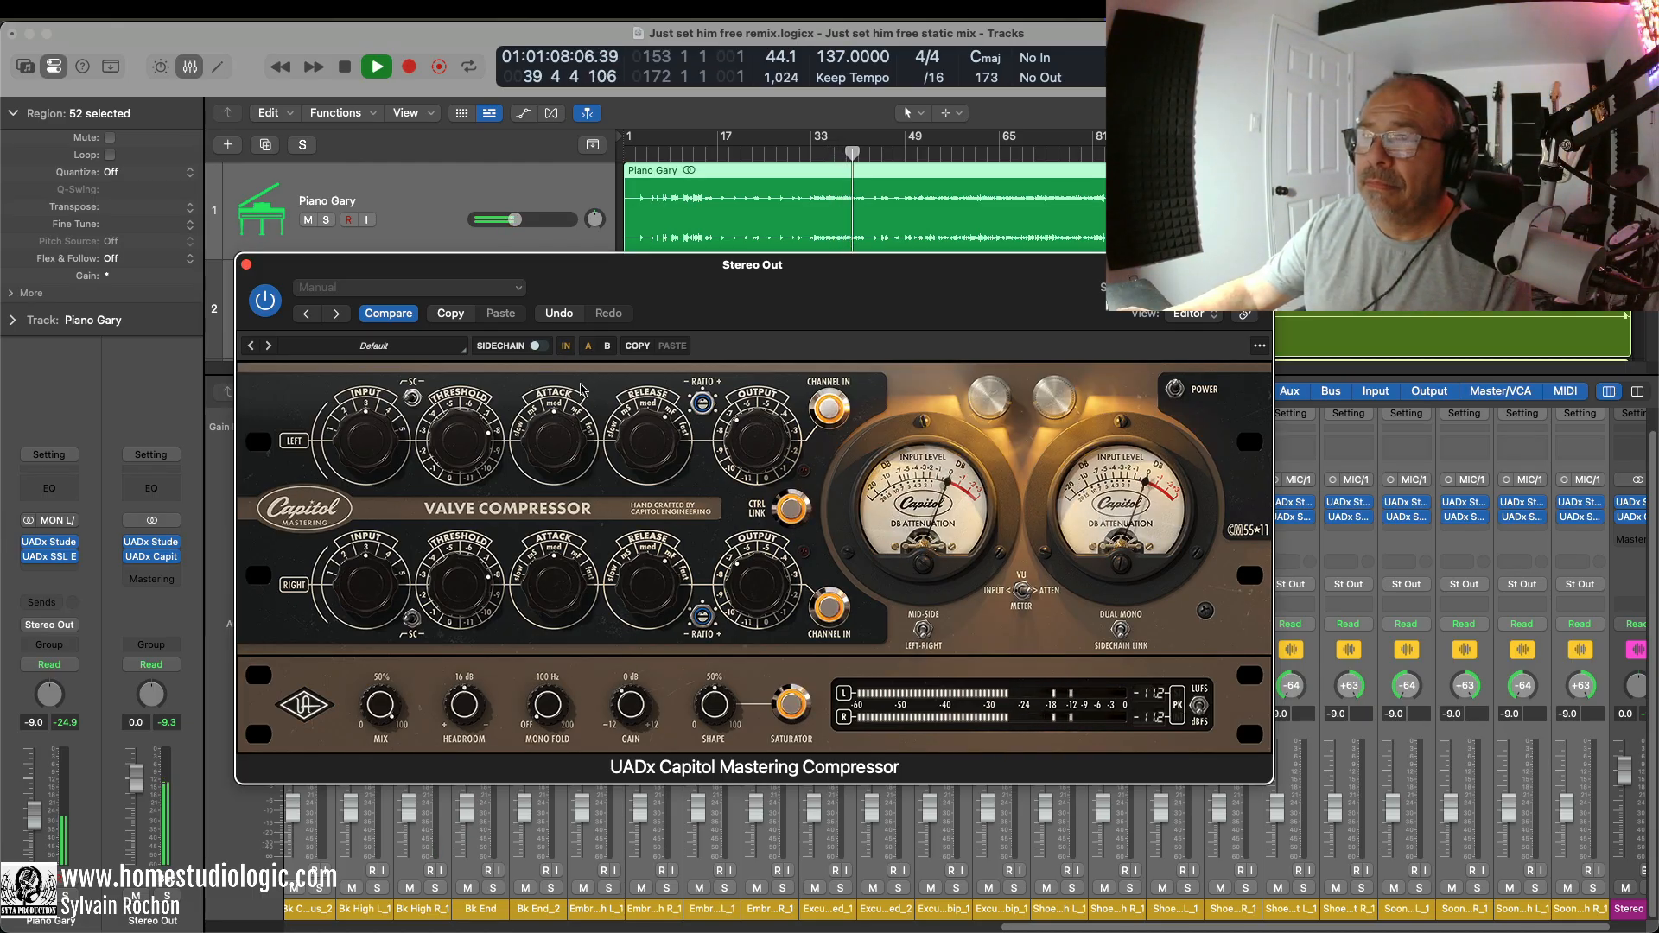
click(566, 346)
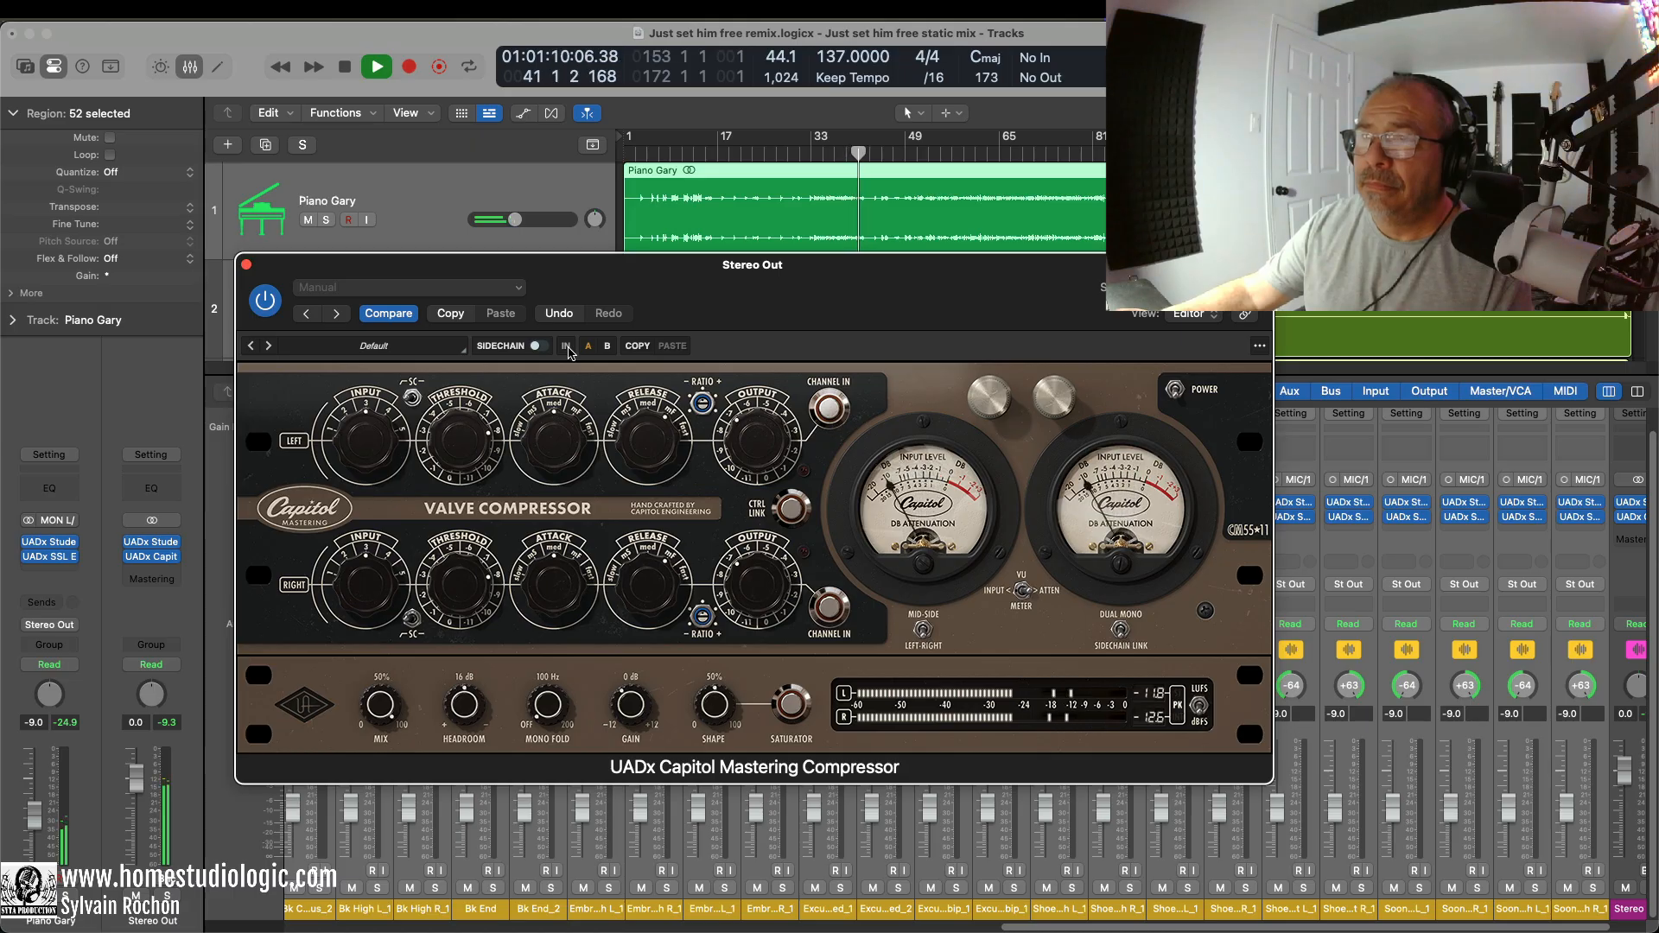
click(567, 347)
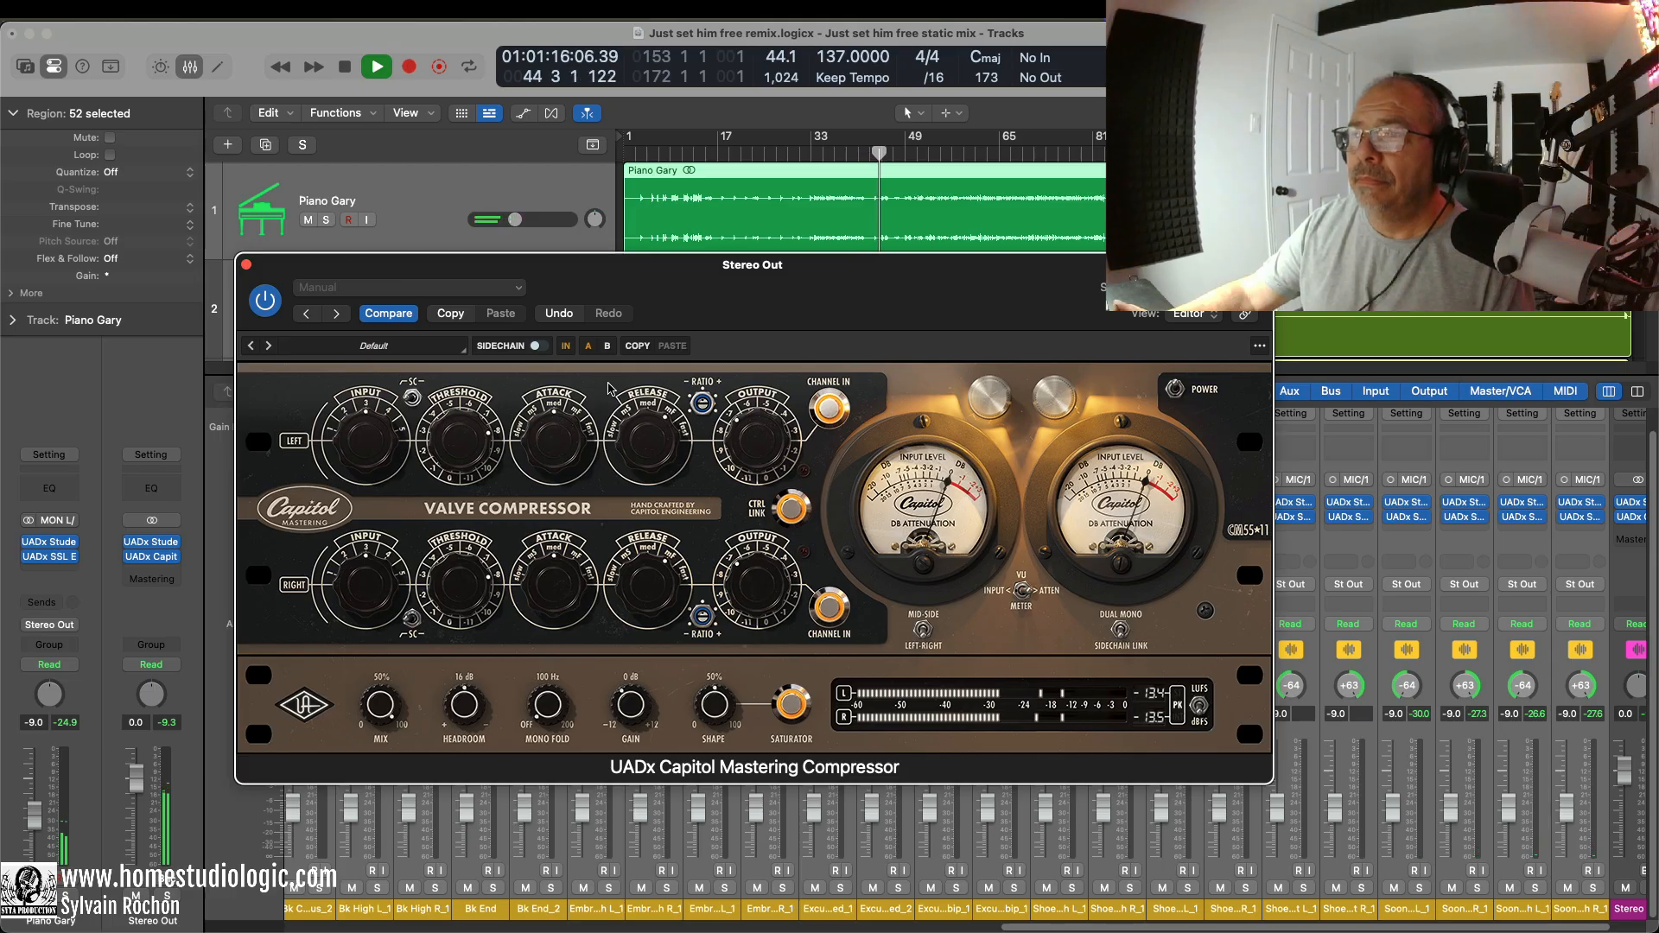
click(567, 346)
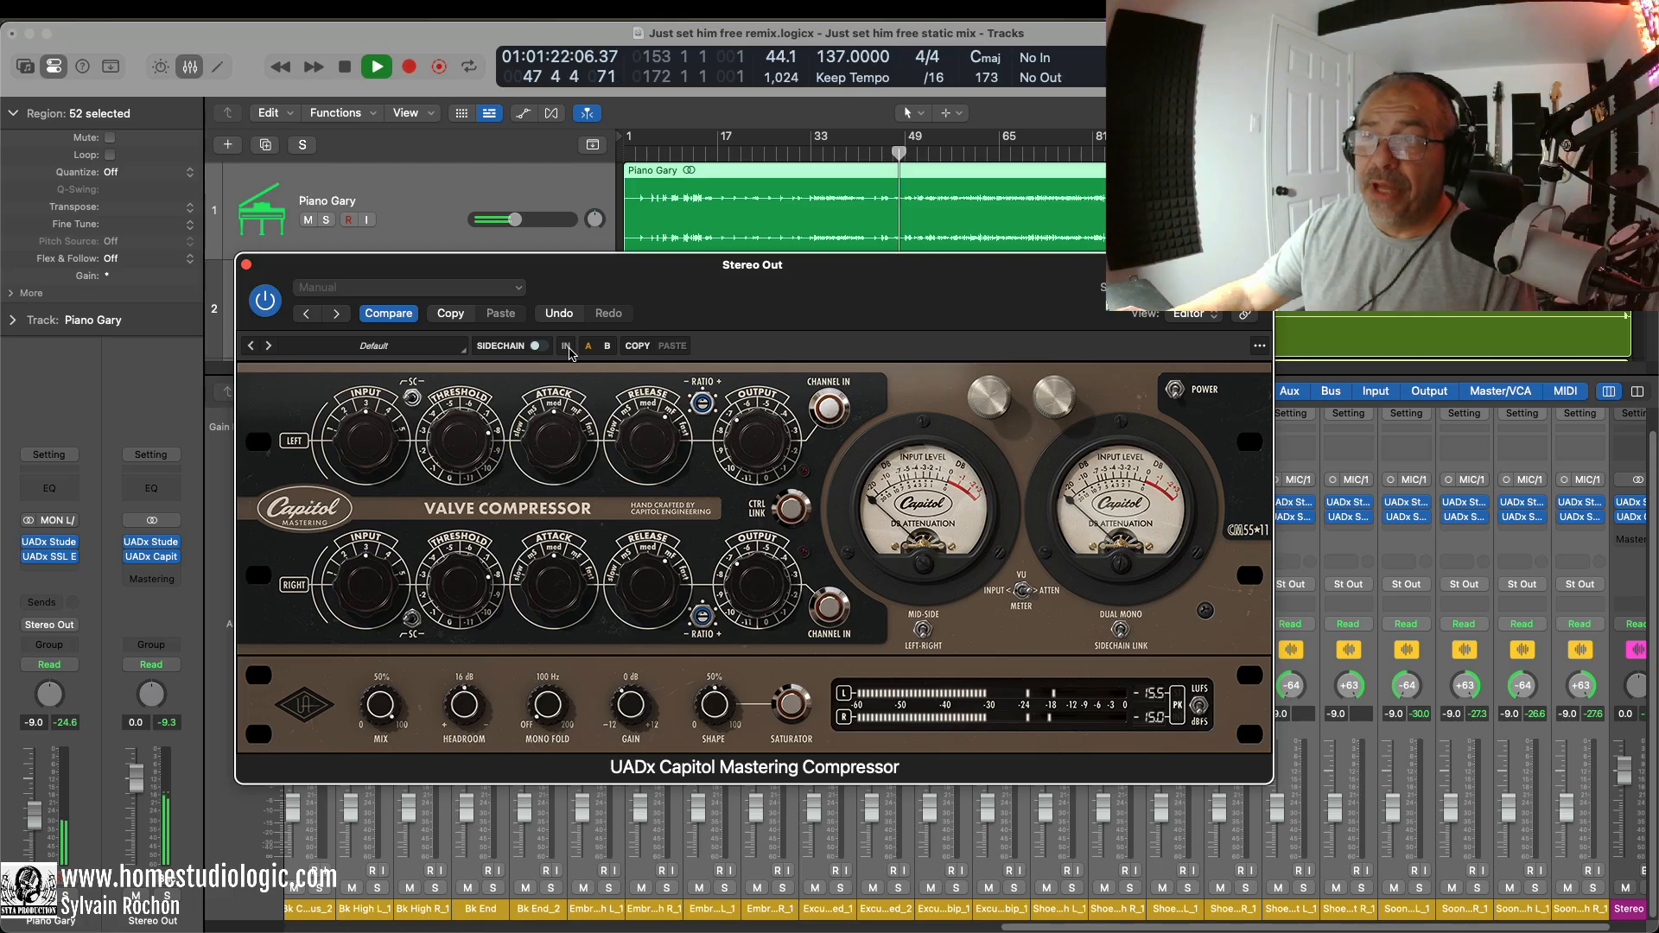
click(566, 347)
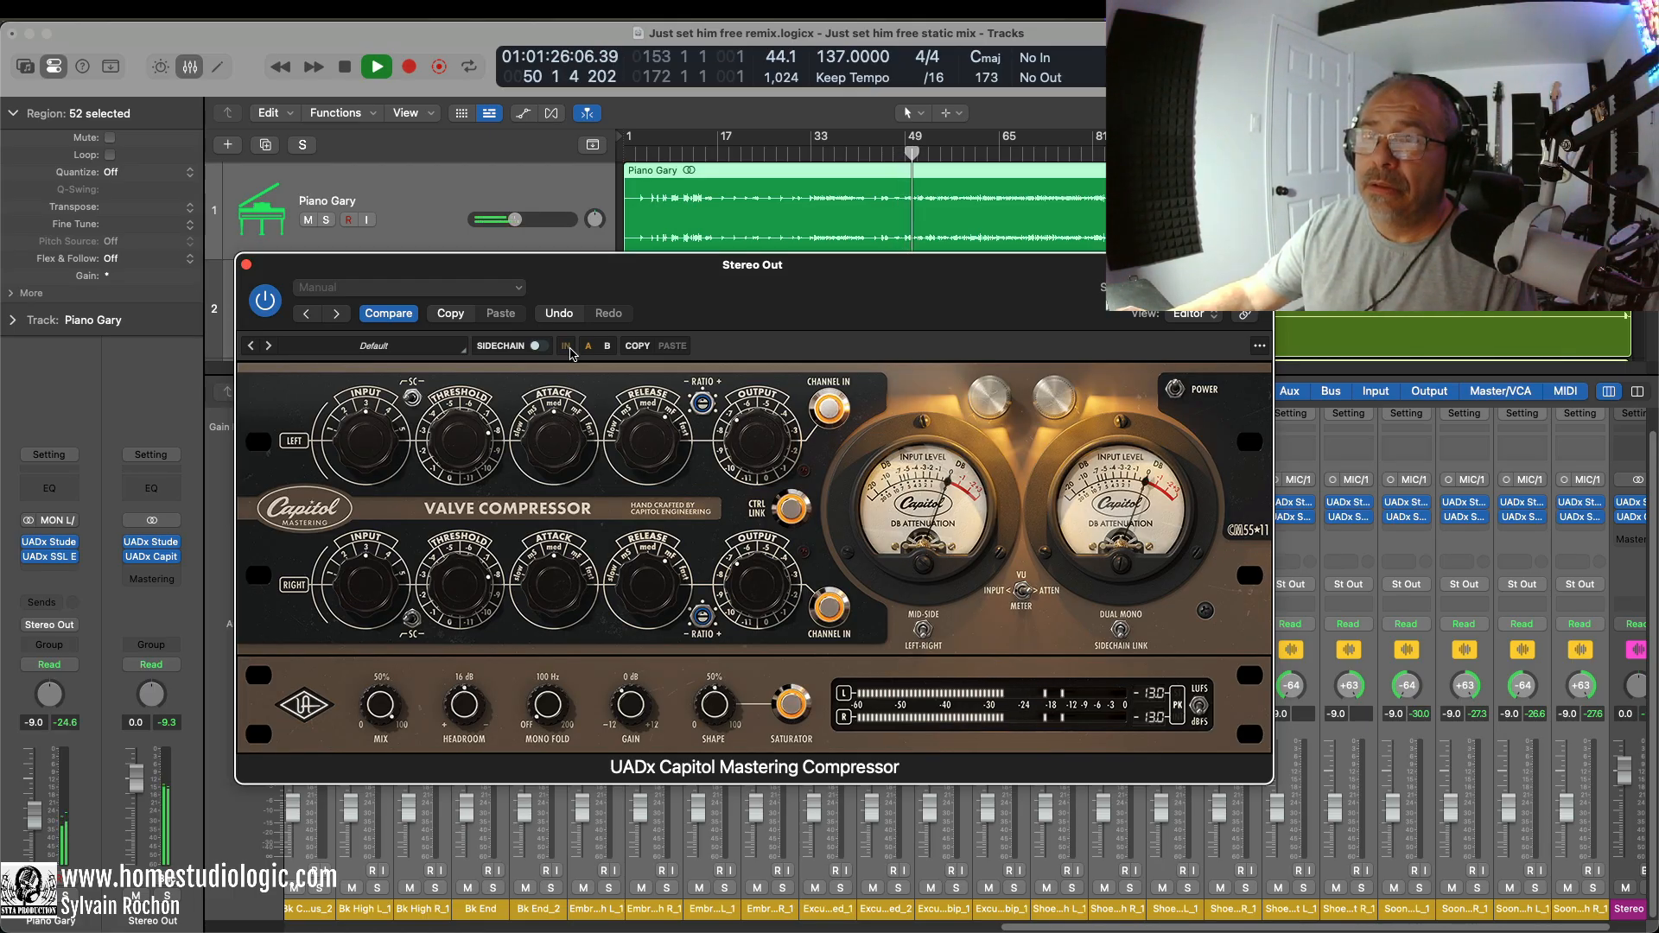
click(568, 347)
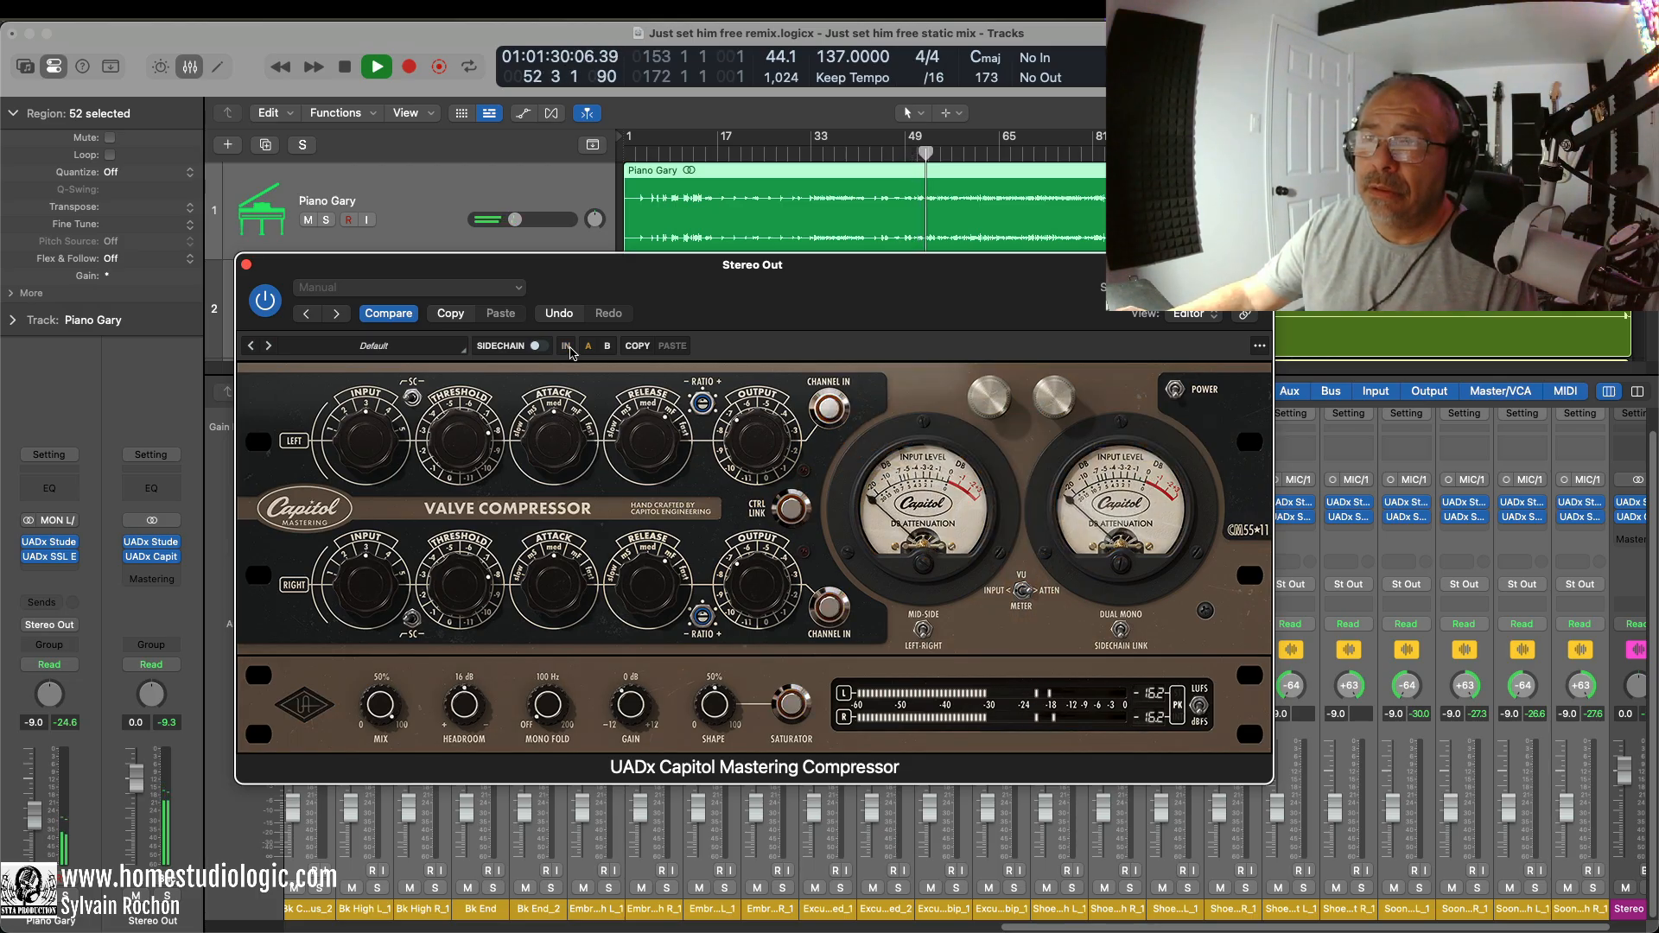
click(568, 347)
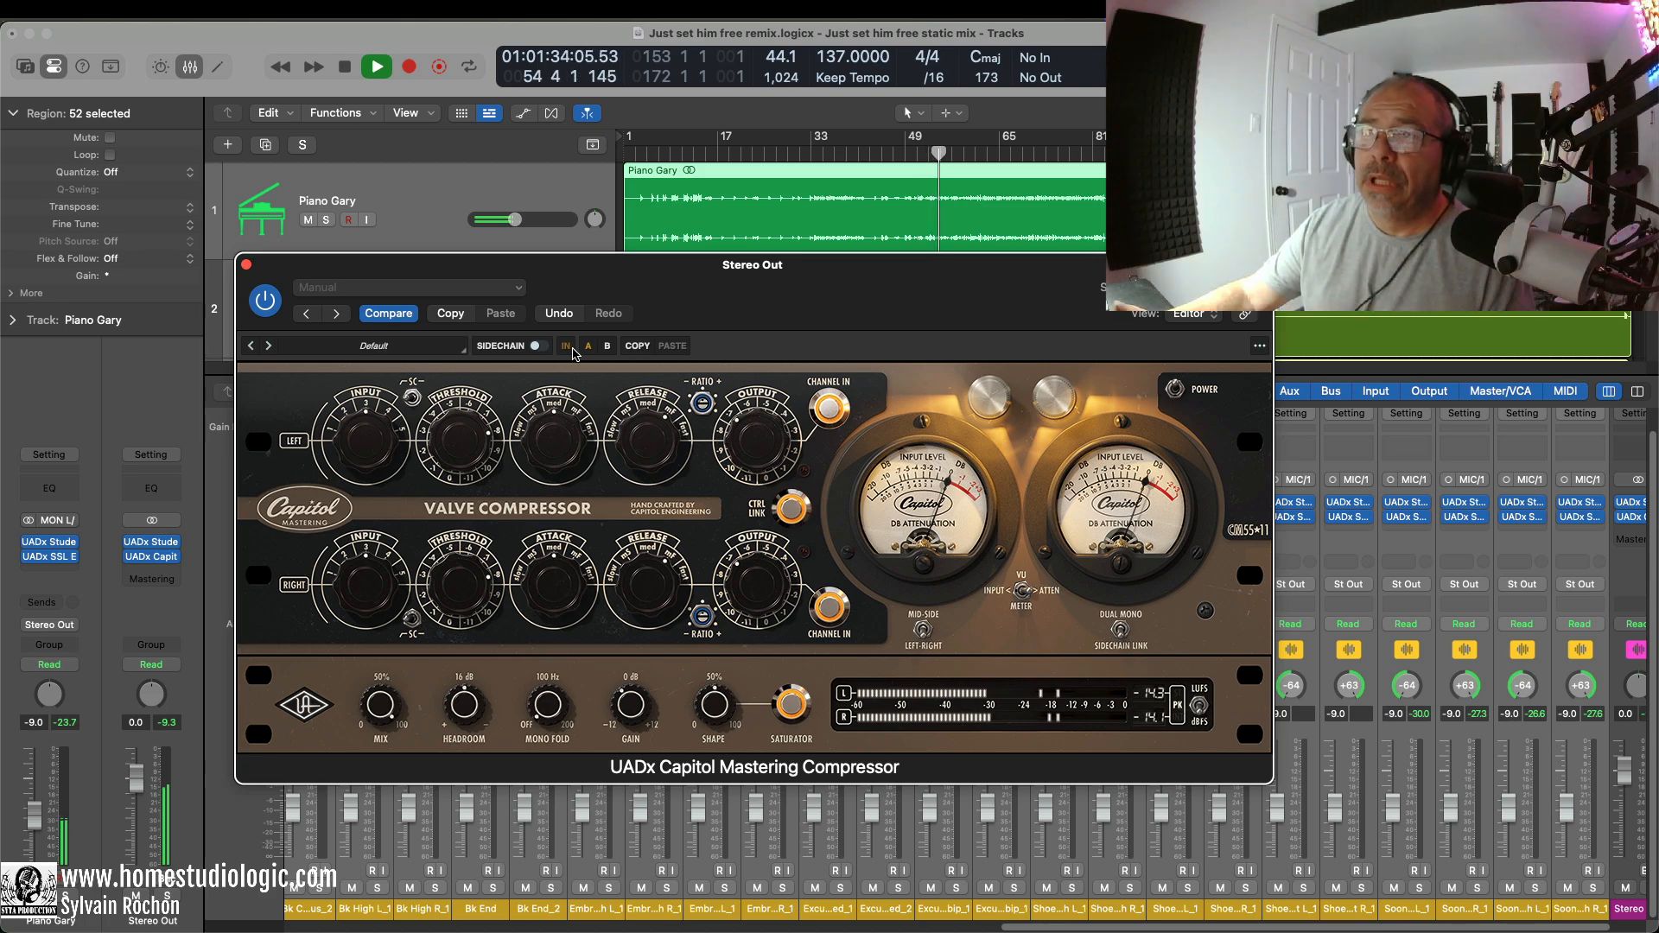
key(space)
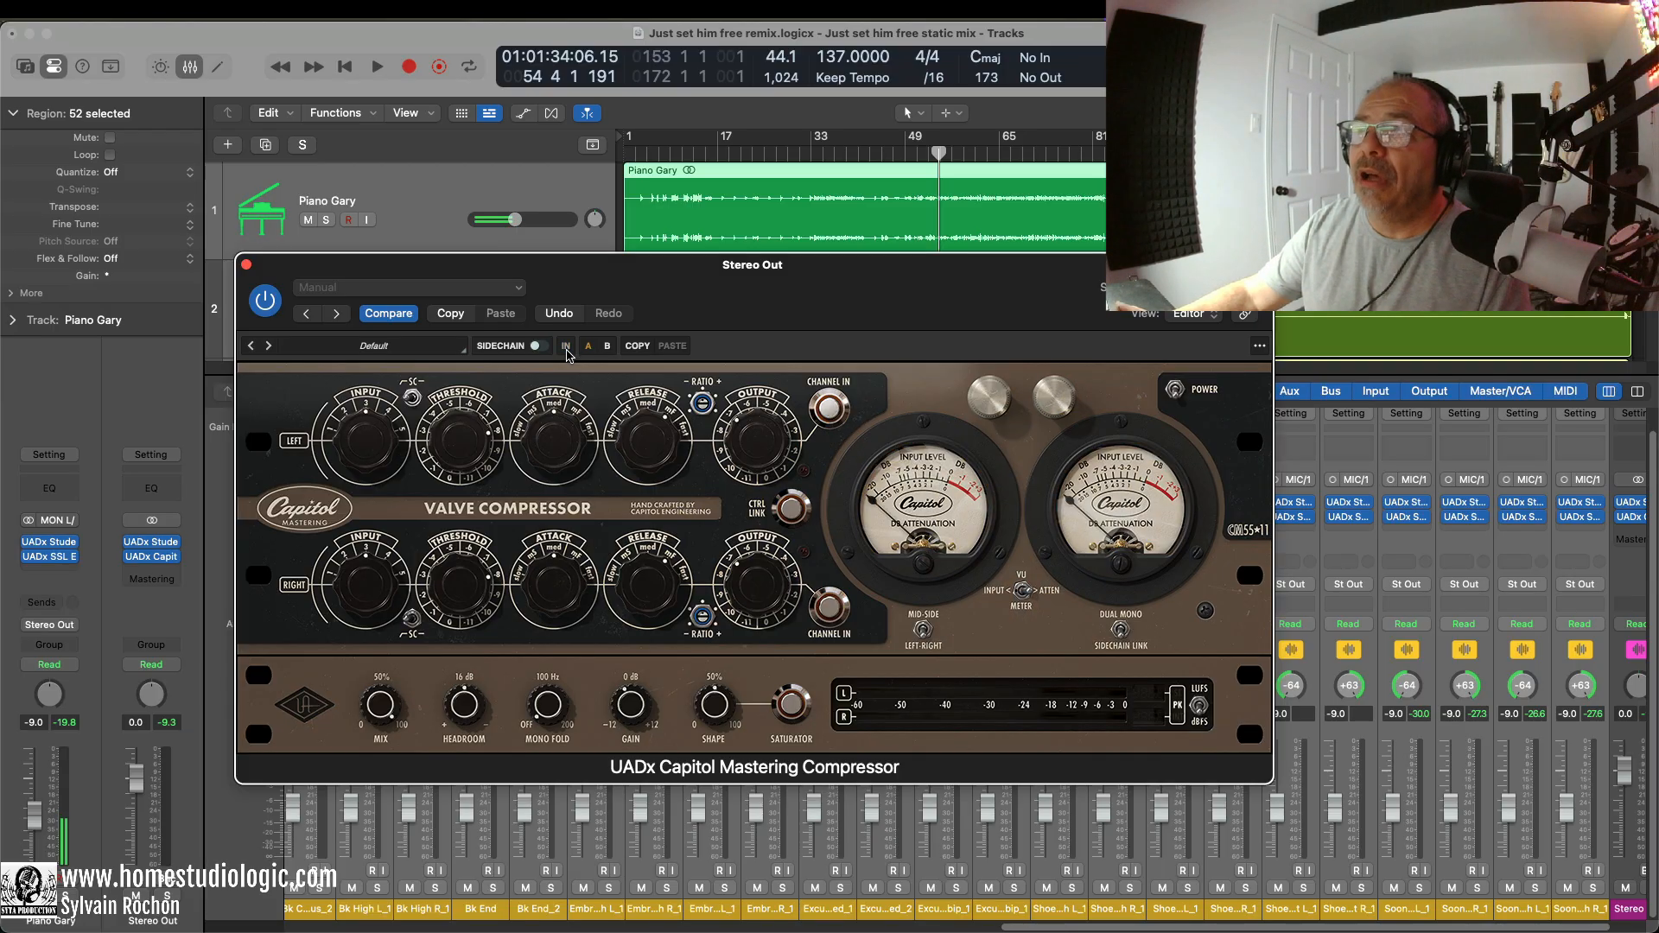
Step: Replay the mix, switch the Capitol compressor's processing back in, stop playback and close the plug-in window
key(space)
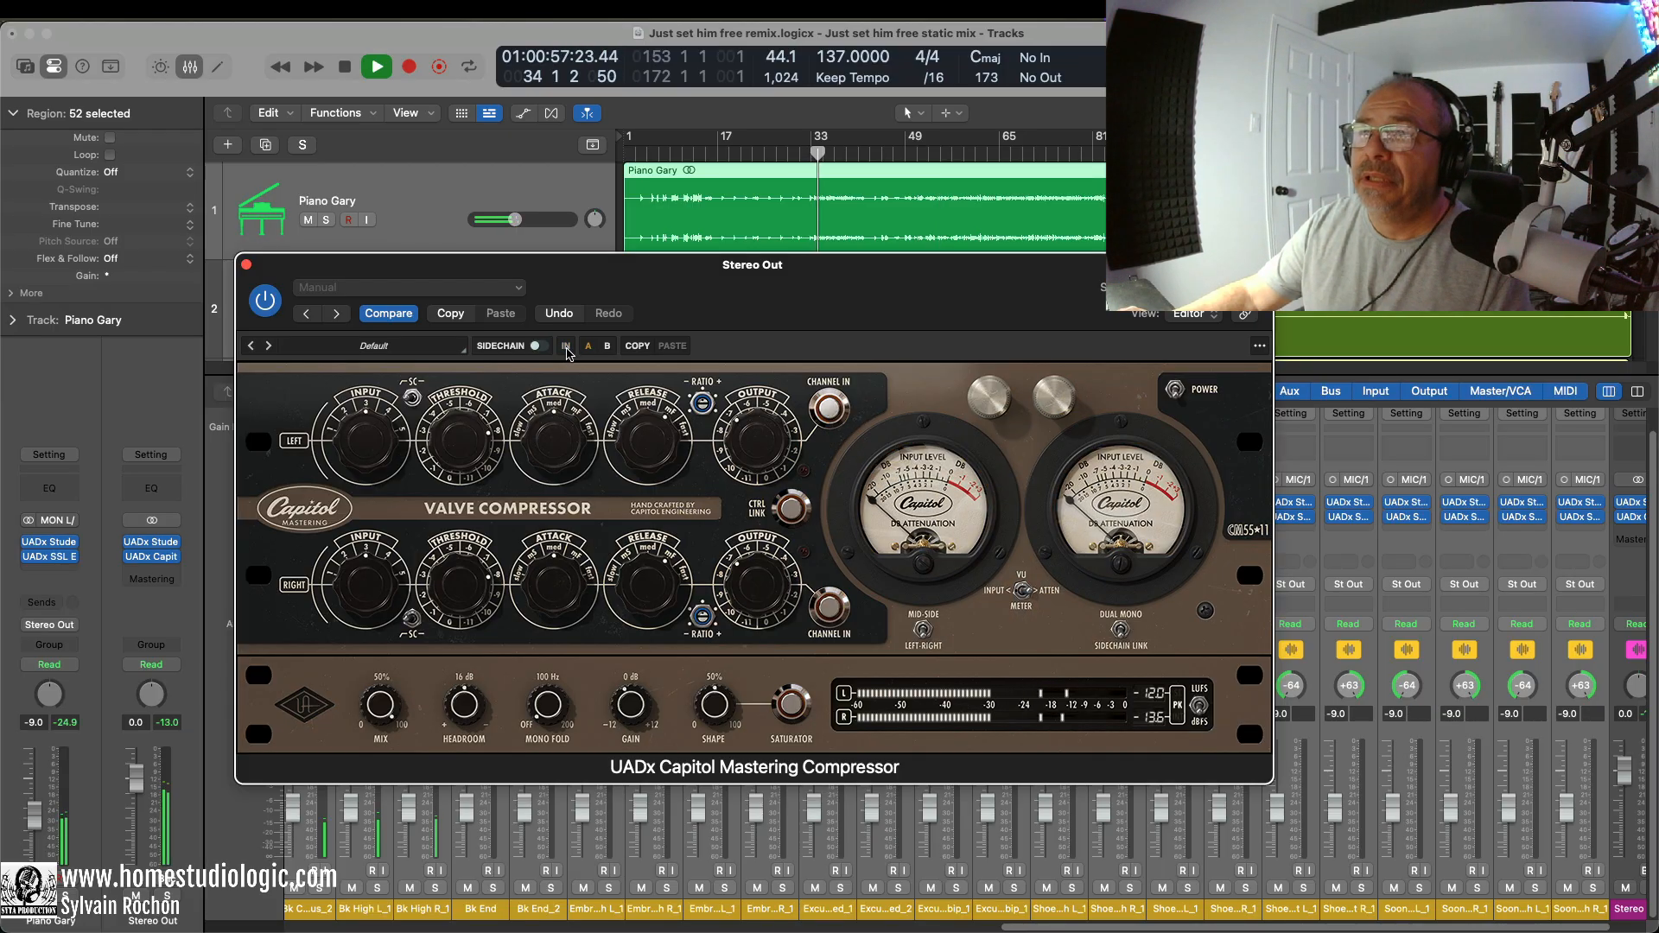
click(567, 351)
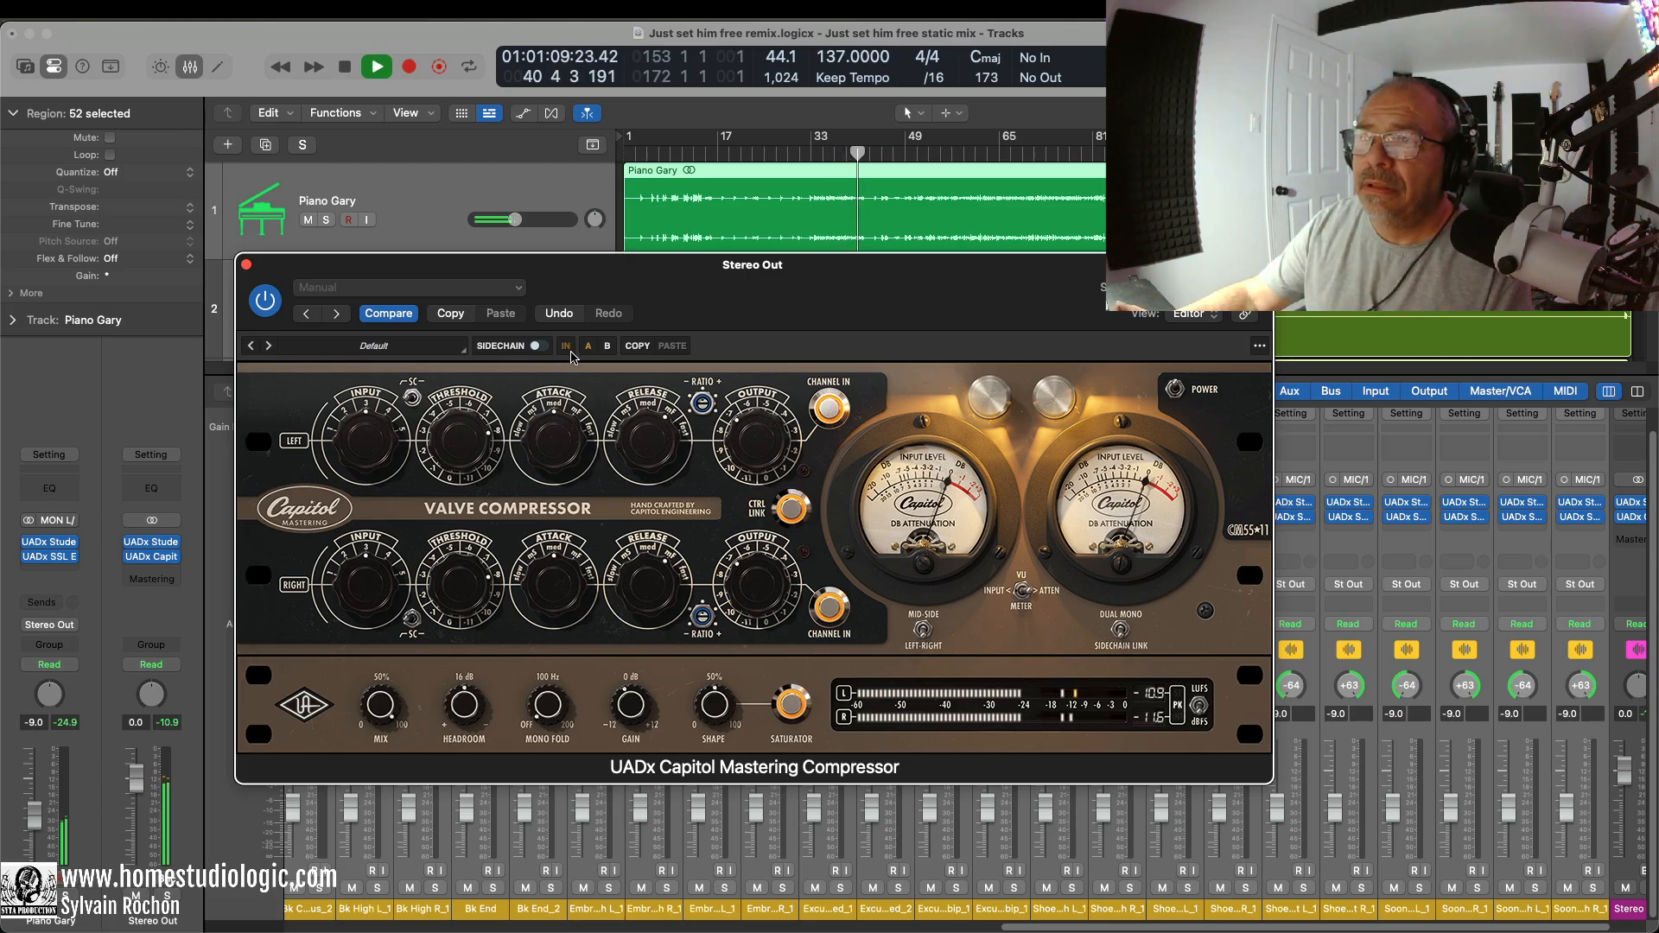
key(space)
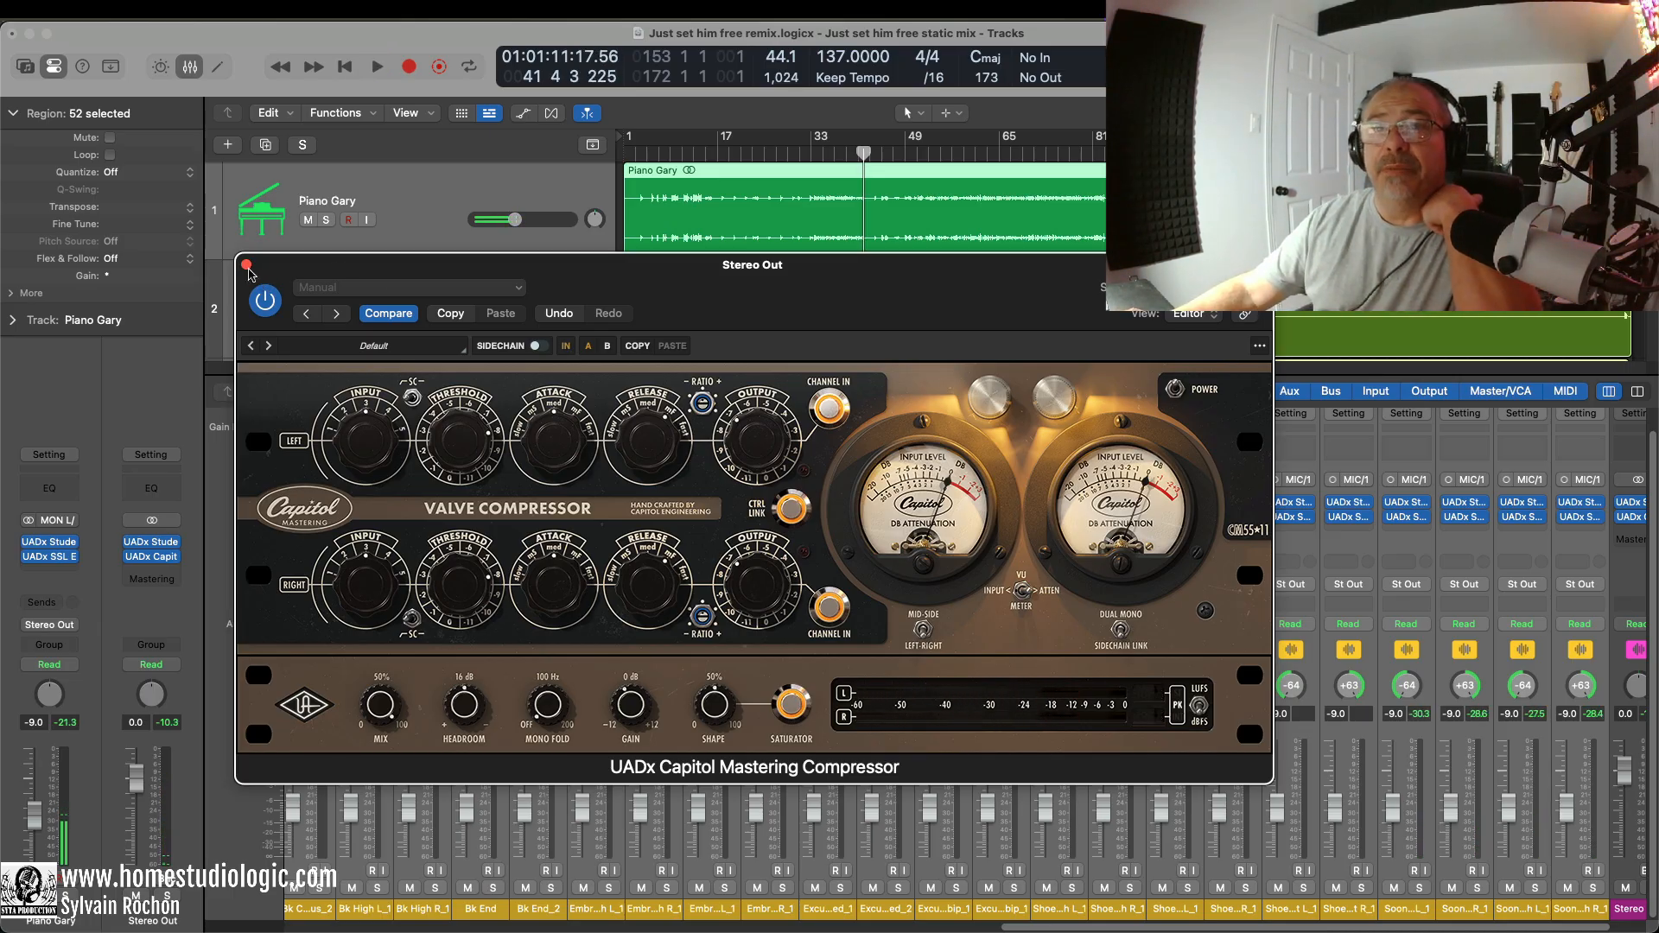
click(245, 265)
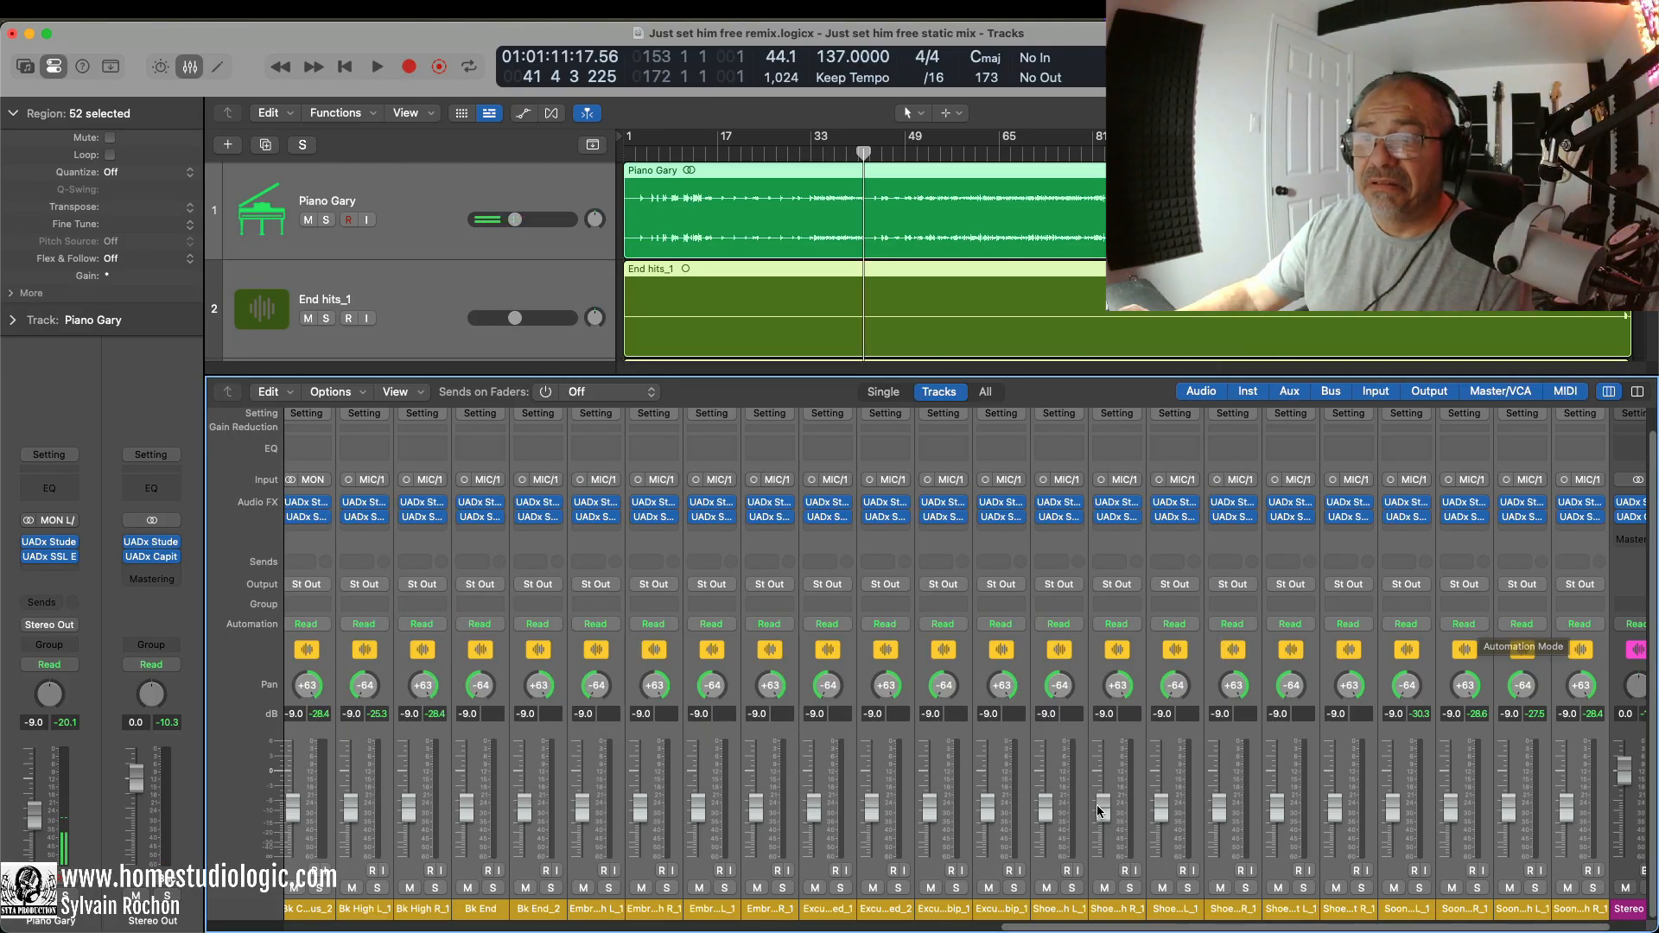
Step: Solo all drum channels from Overheads_3 through Tom Low_3 and play the section
click(658, 736)
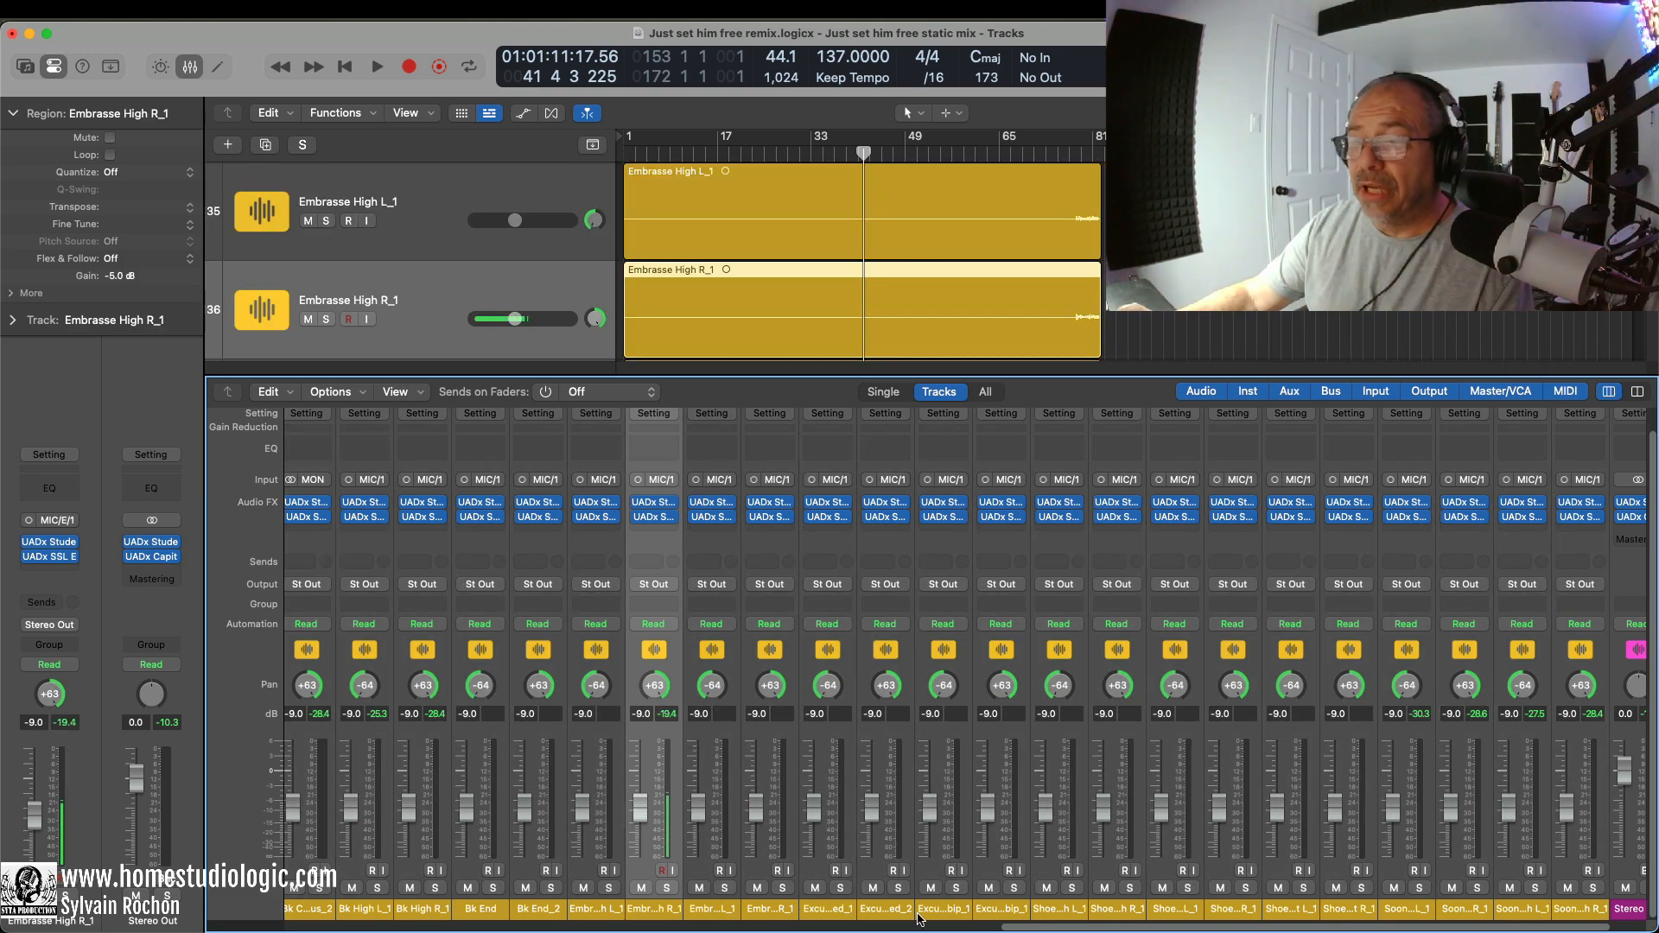
drag(1110, 929, 388, 931)
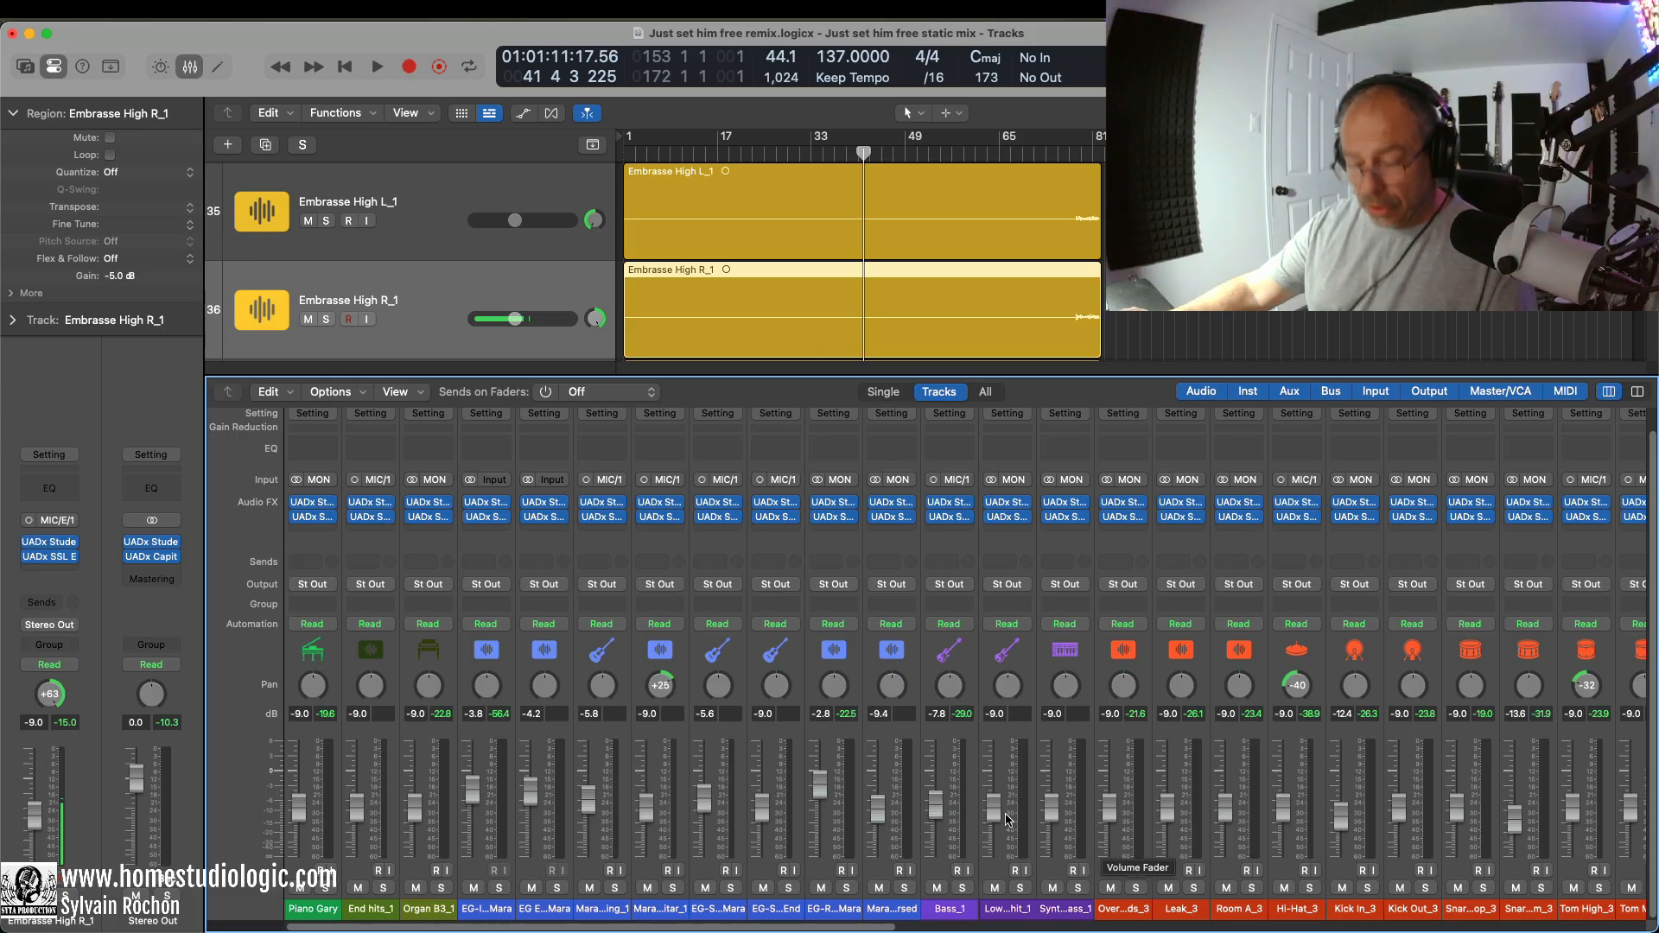
scroll(955, 794, right, 10)
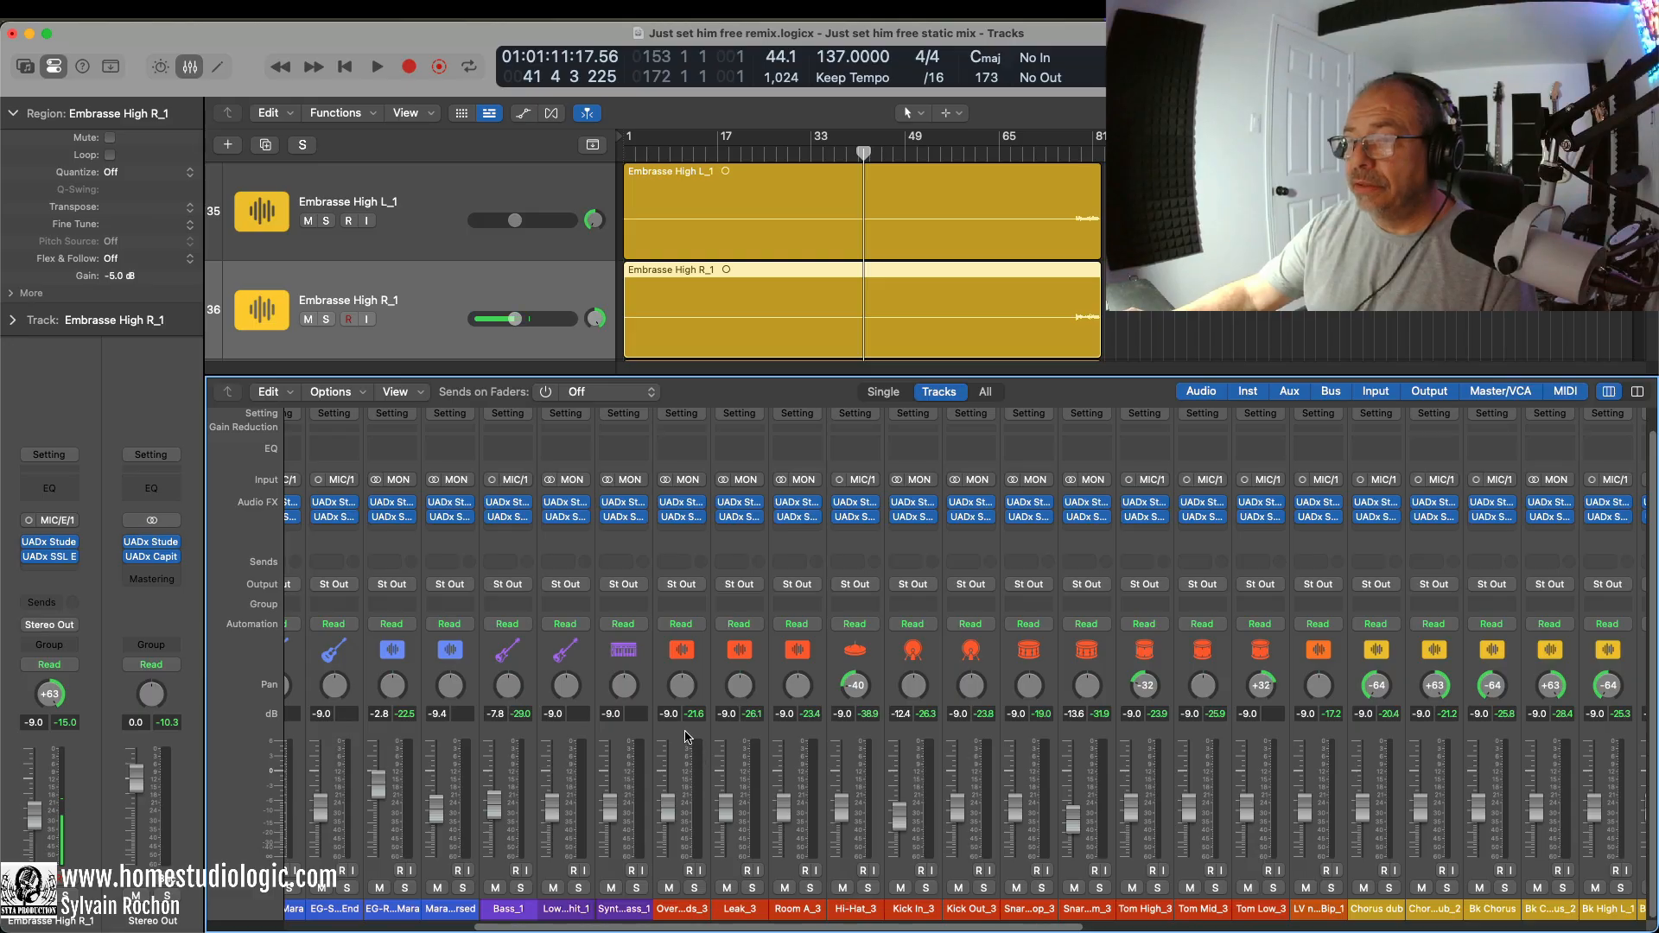
drag(683, 731, 1257, 724)
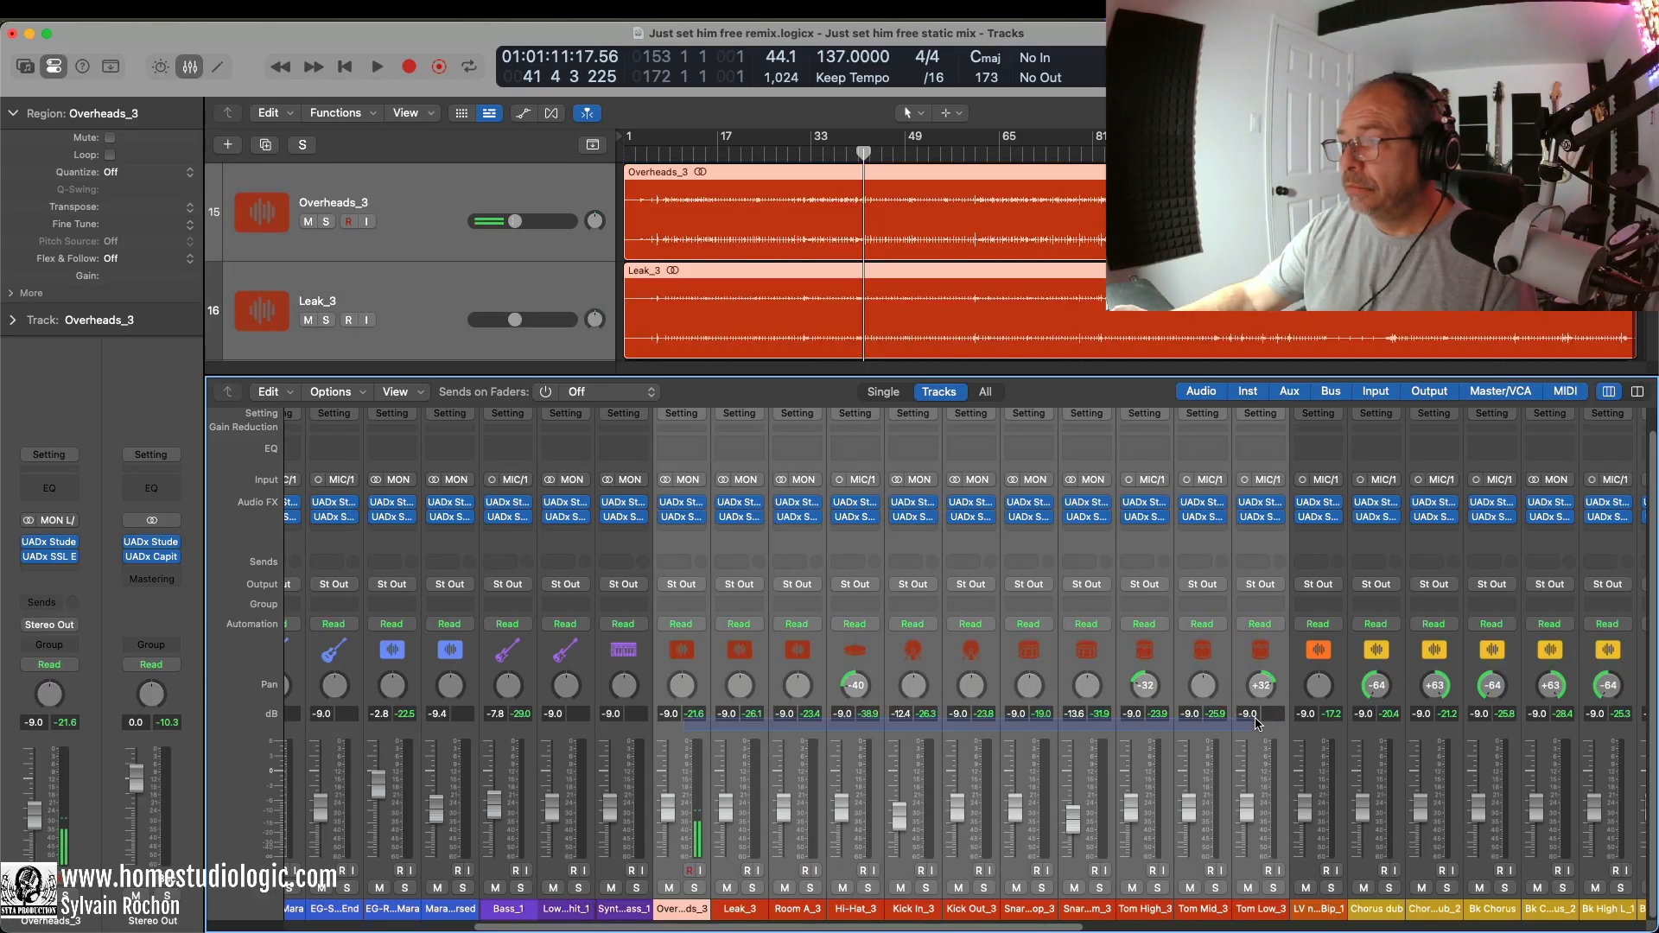
click(752, 889)
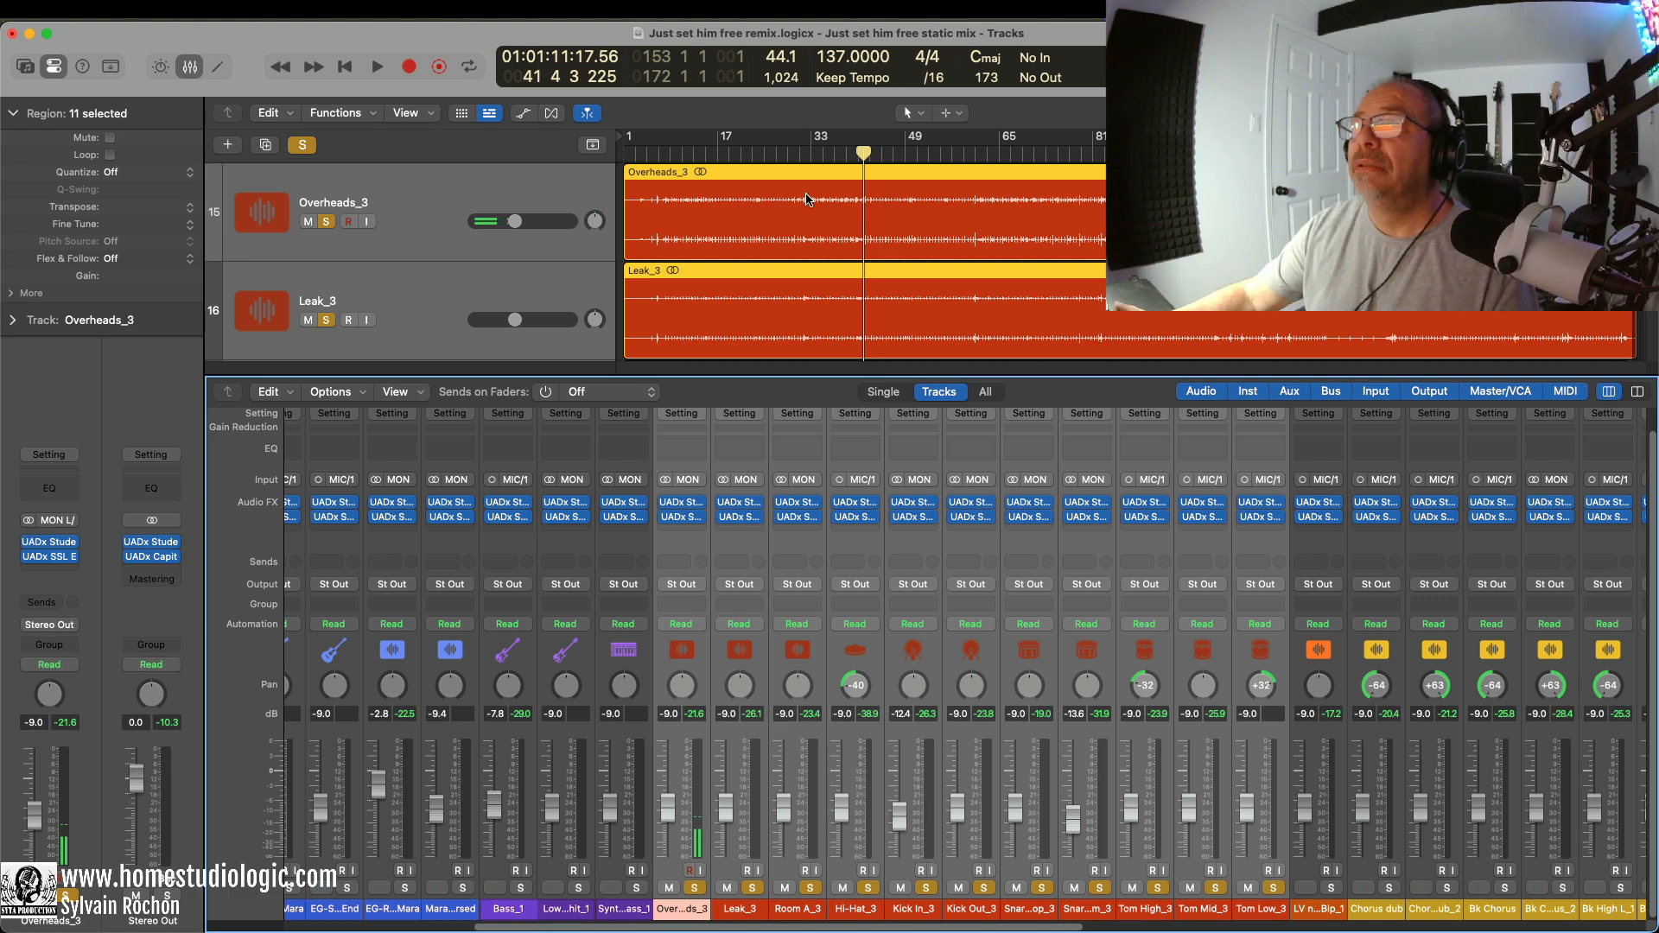
key(space)
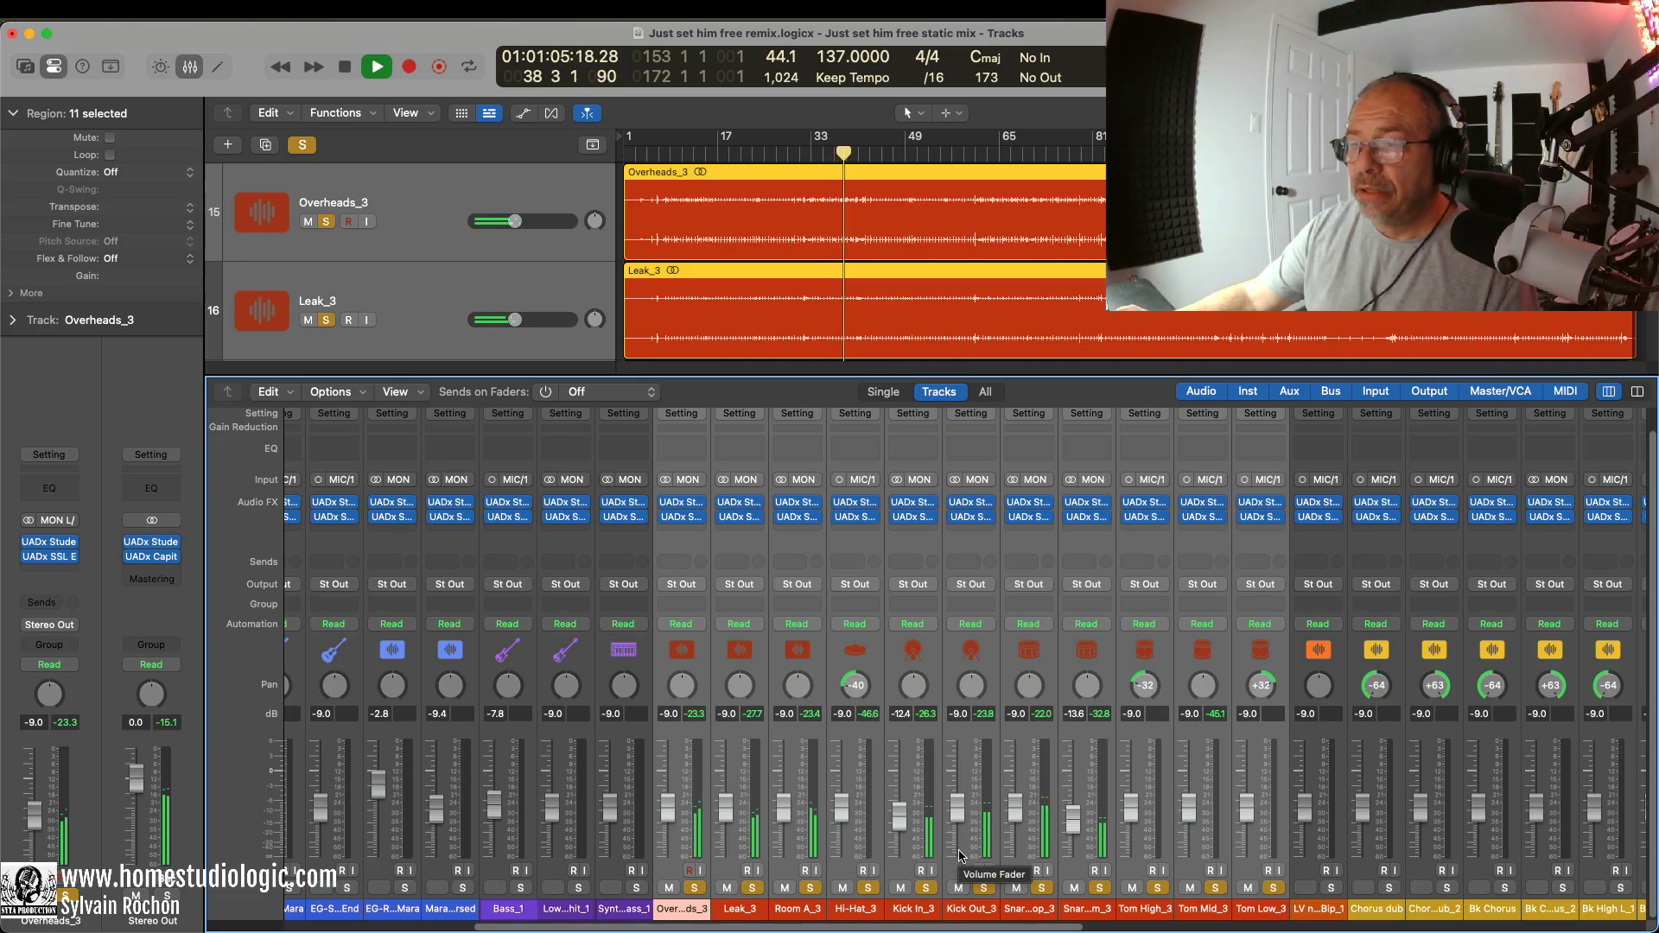
Step: Set the Kick In_3 volume to -7.0 dB while the drums play, and clear the solos to hear the full mix
click(933, 772)
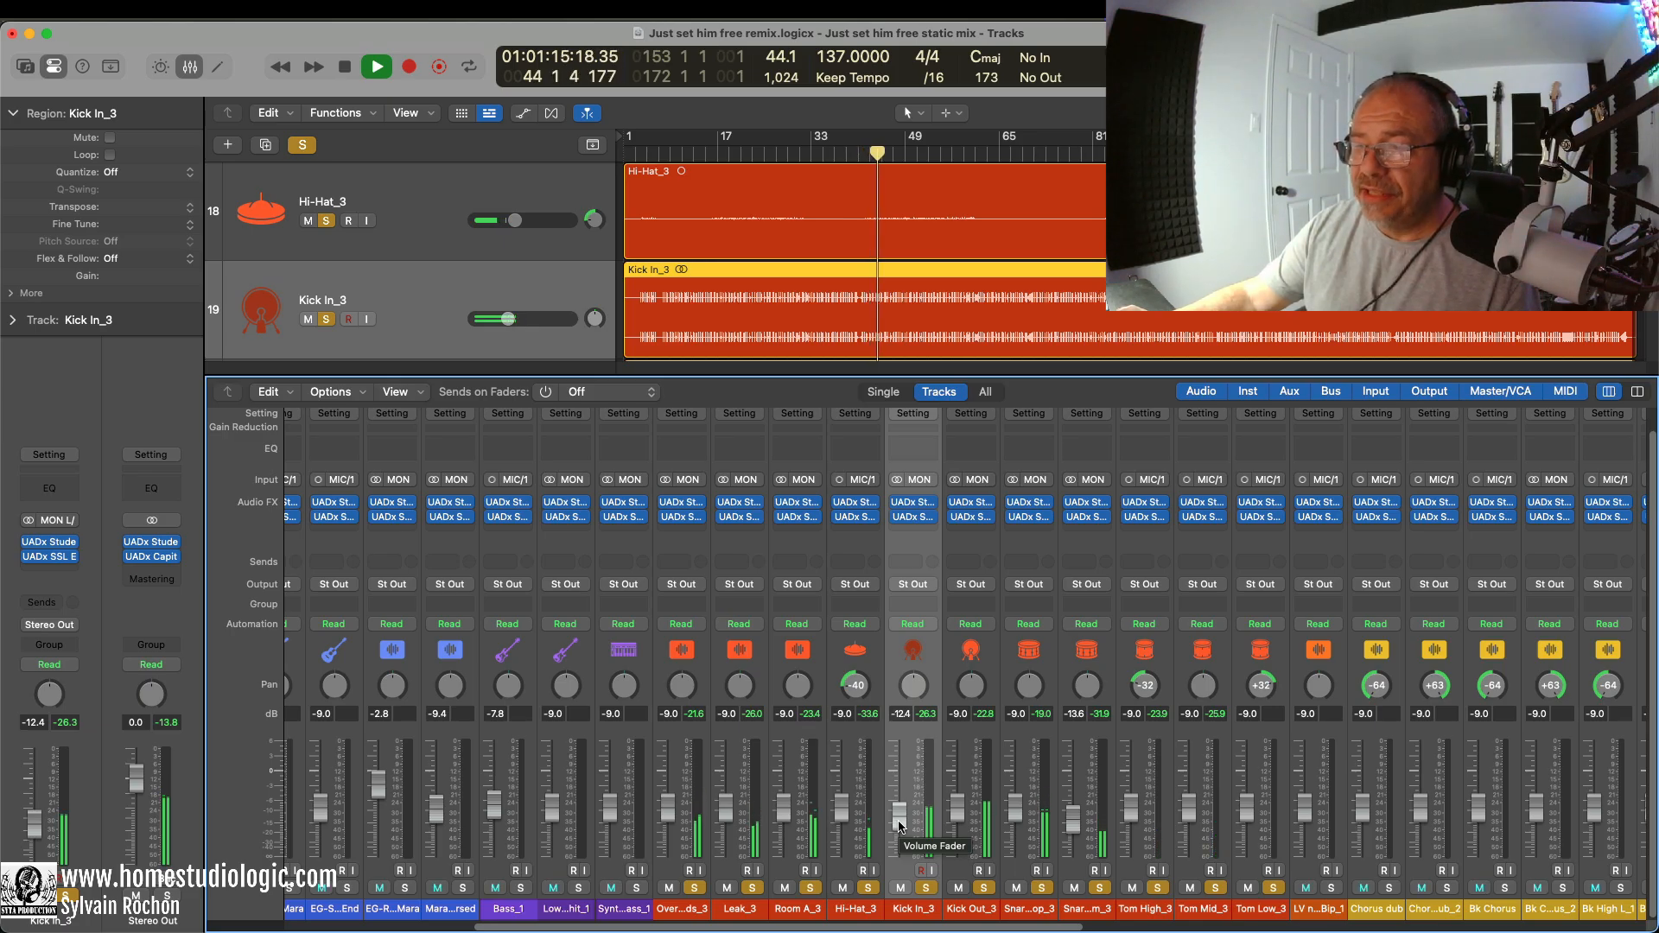
drag(900, 826, 899, 808)
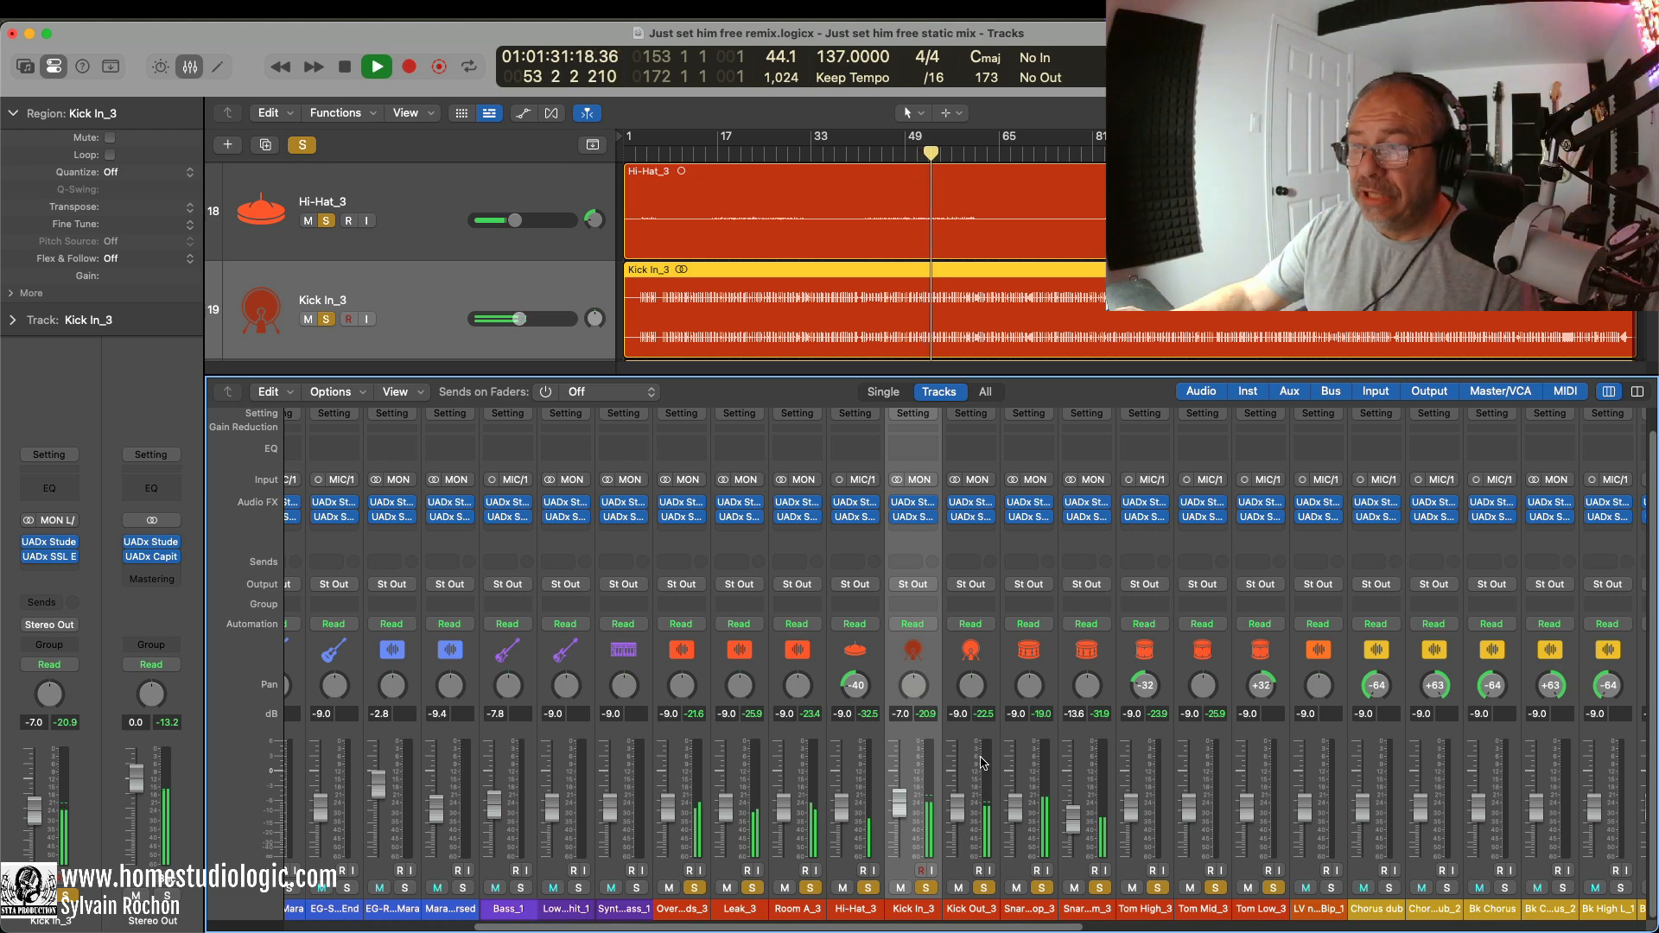
click(979, 845)
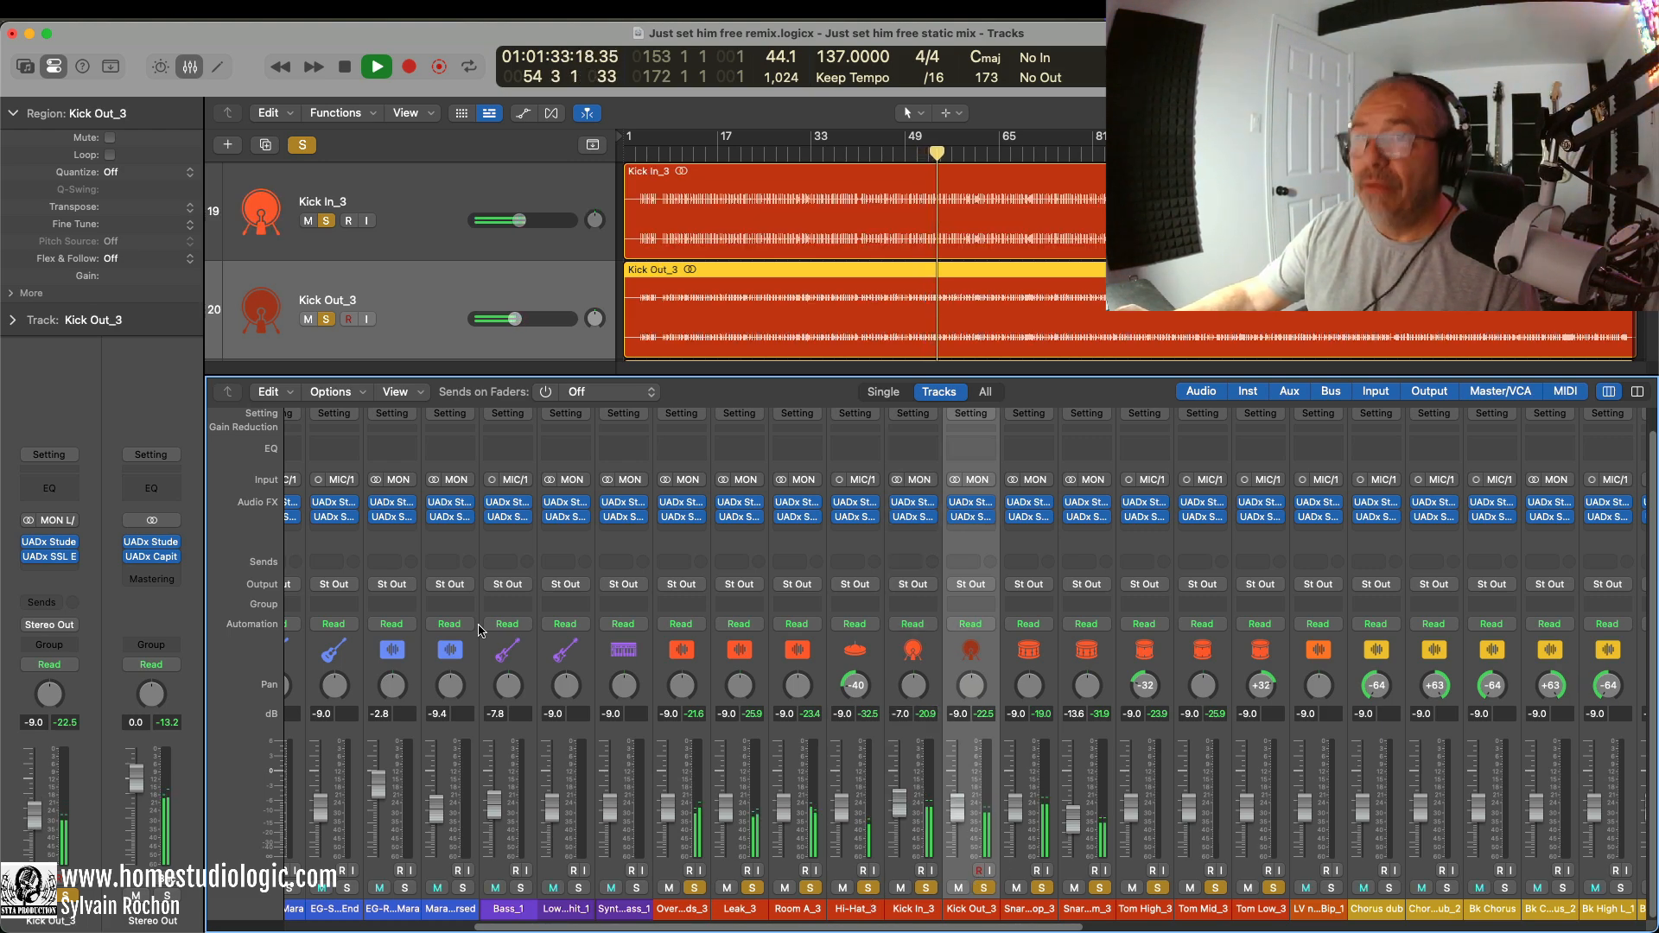
click(301, 145)
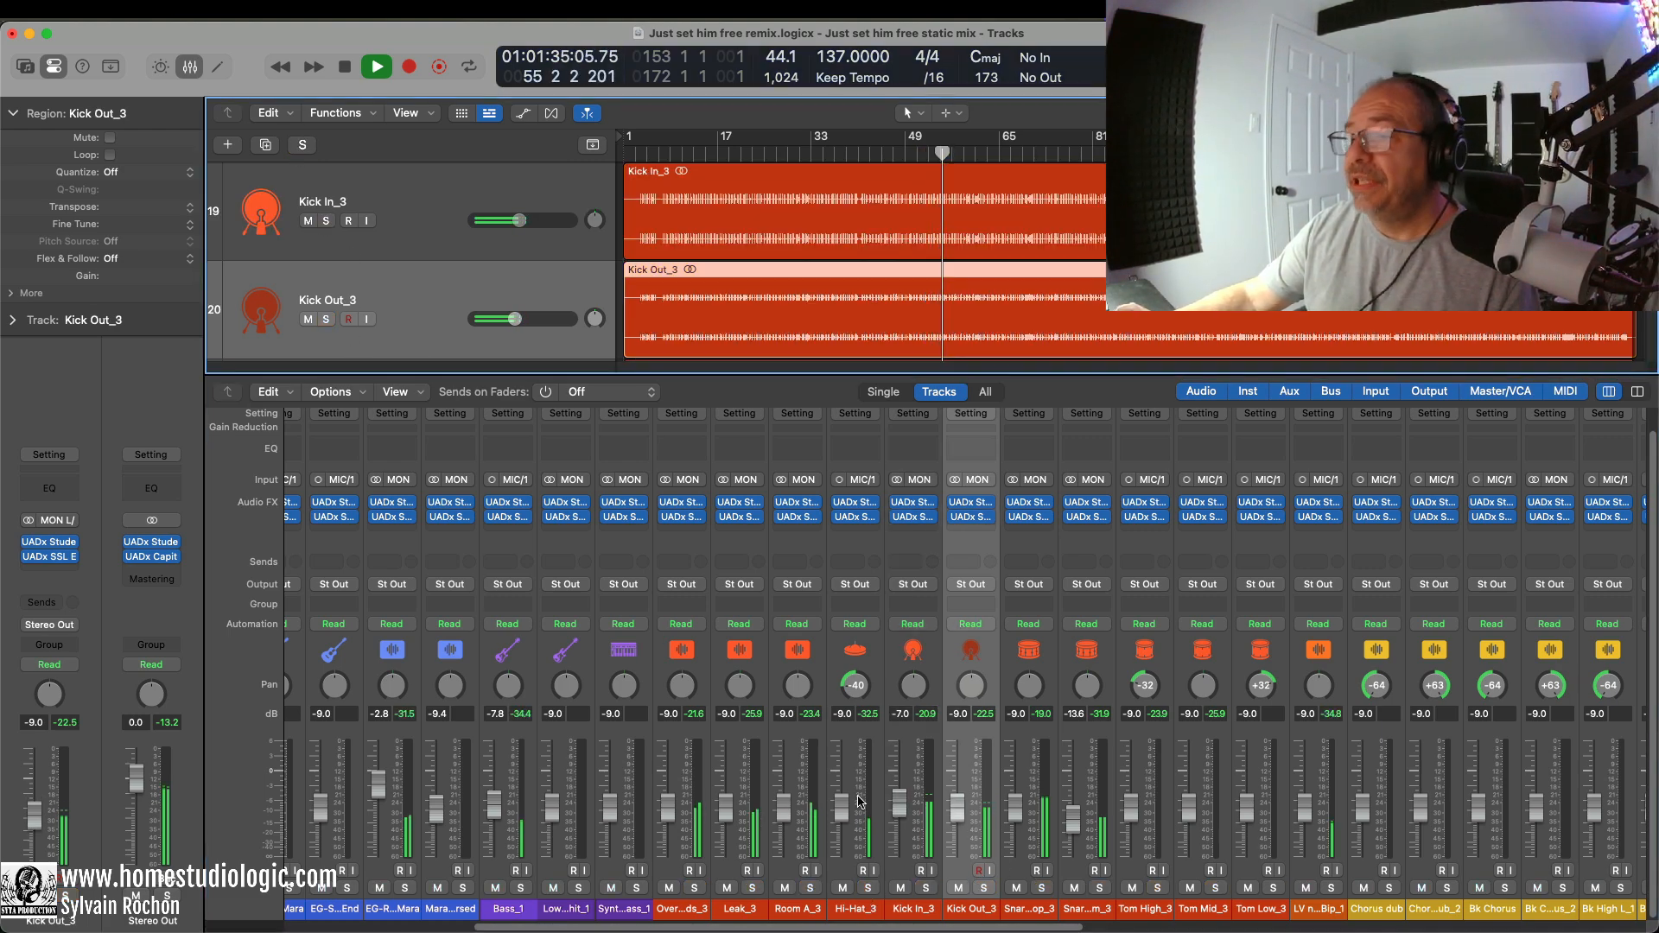
Step: Listen to Kick Out_3 soloed, add Kick In_3 to the solo, and return both kicks to the full mix
click(983, 888)
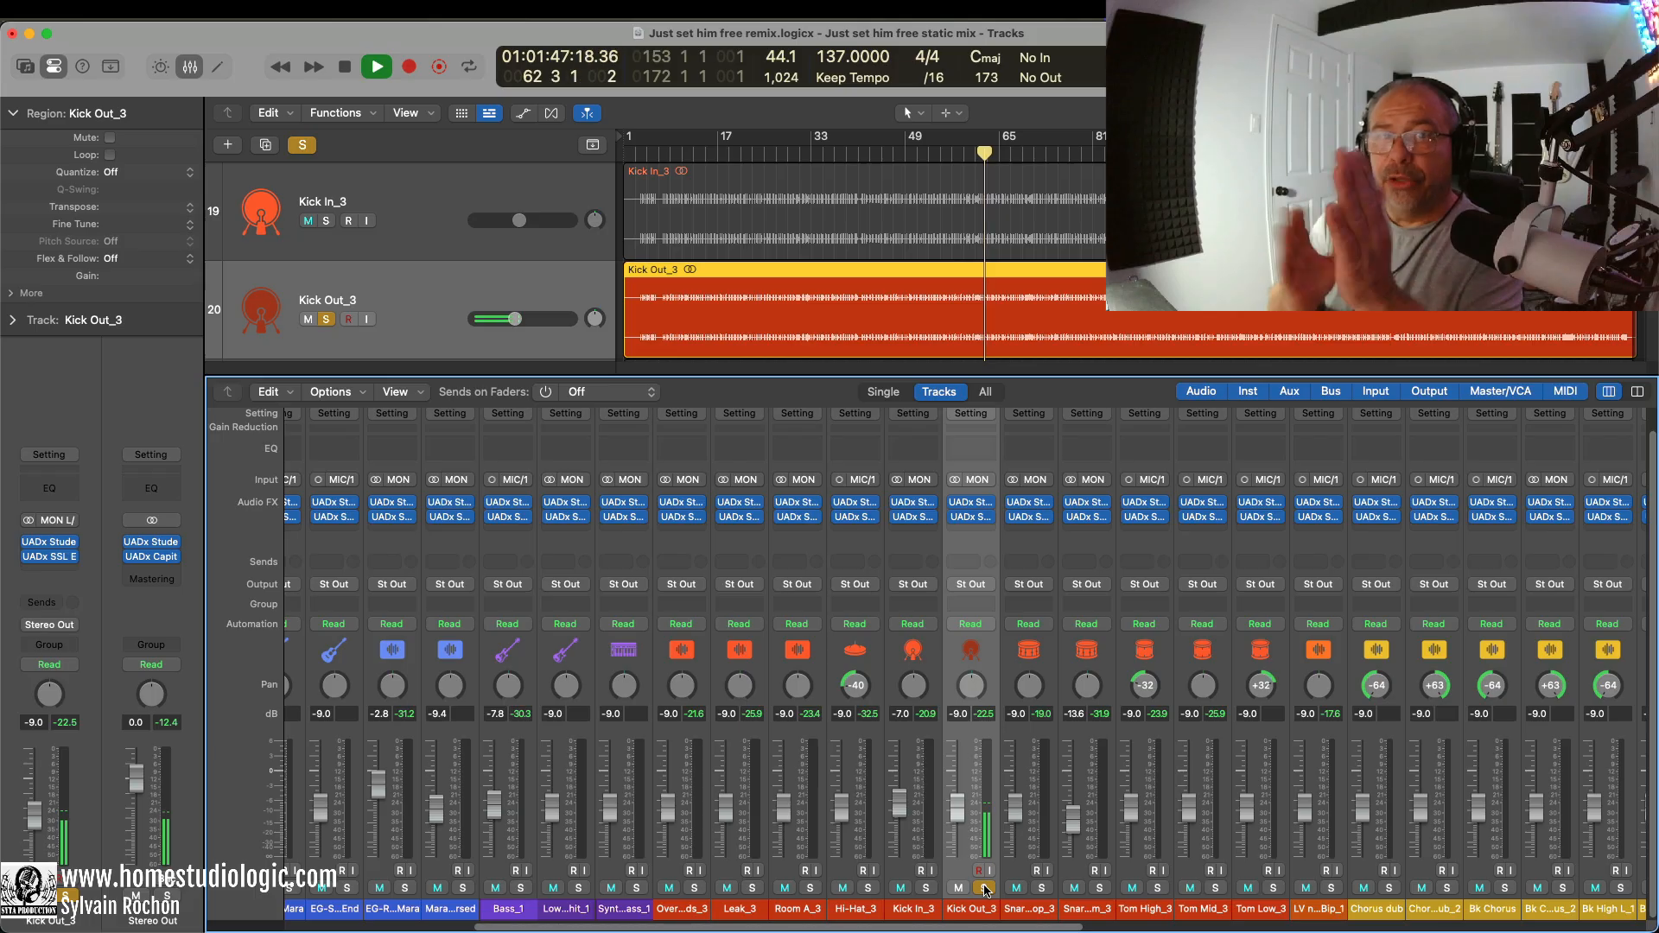
click(926, 888)
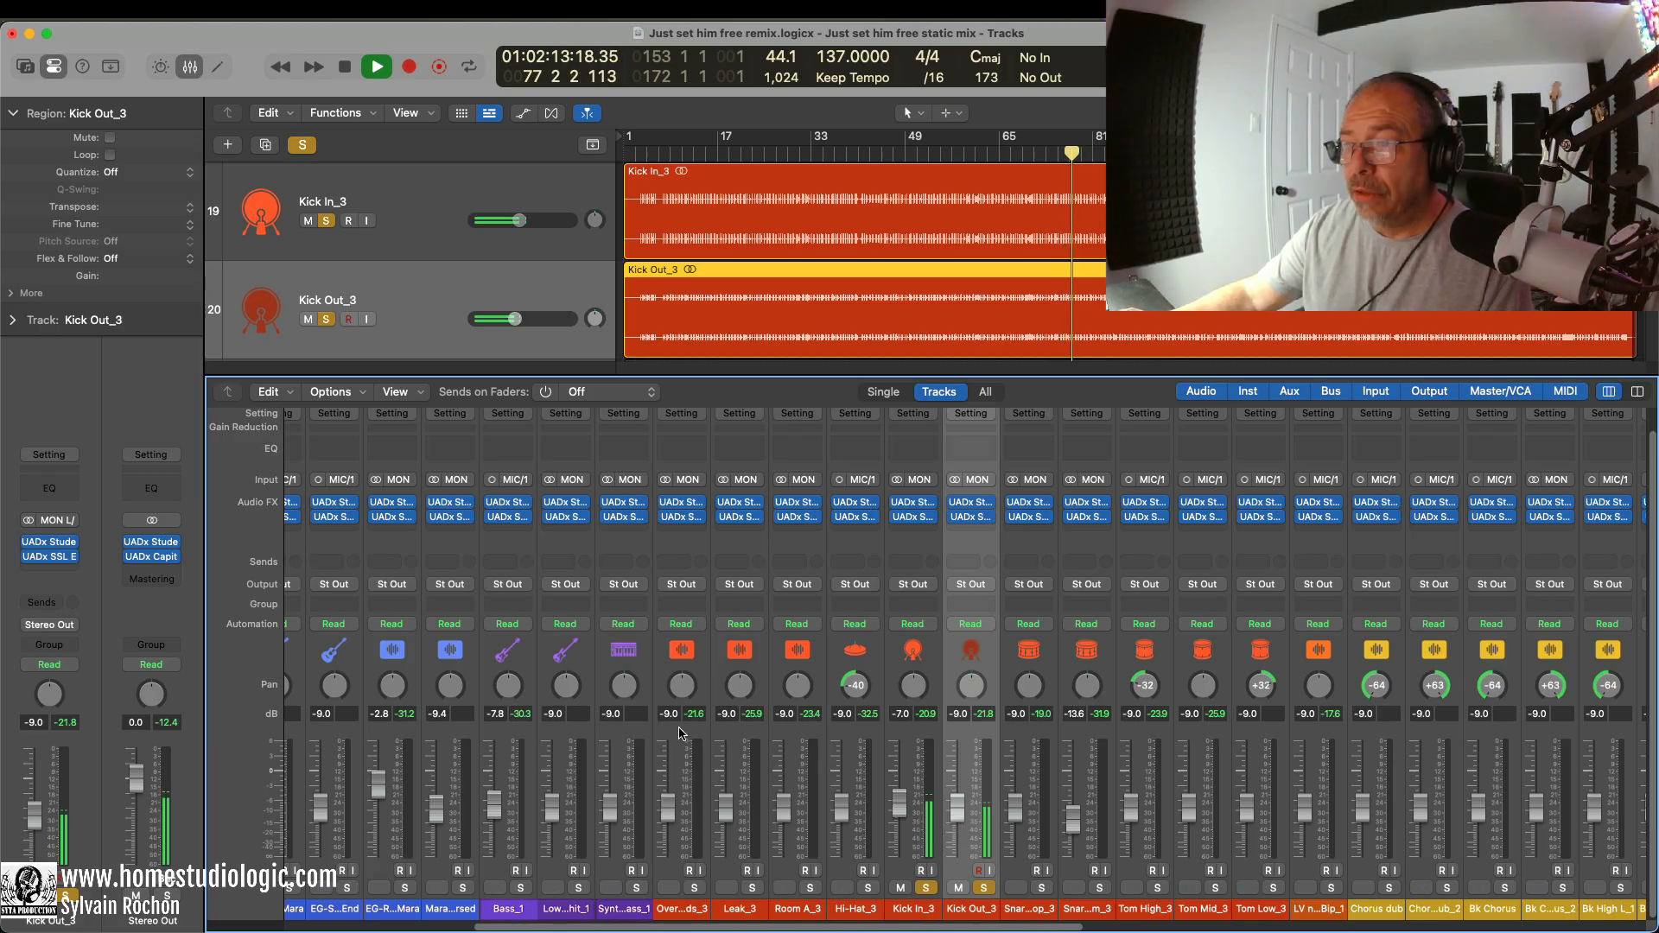
drag(681, 733, 1278, 740)
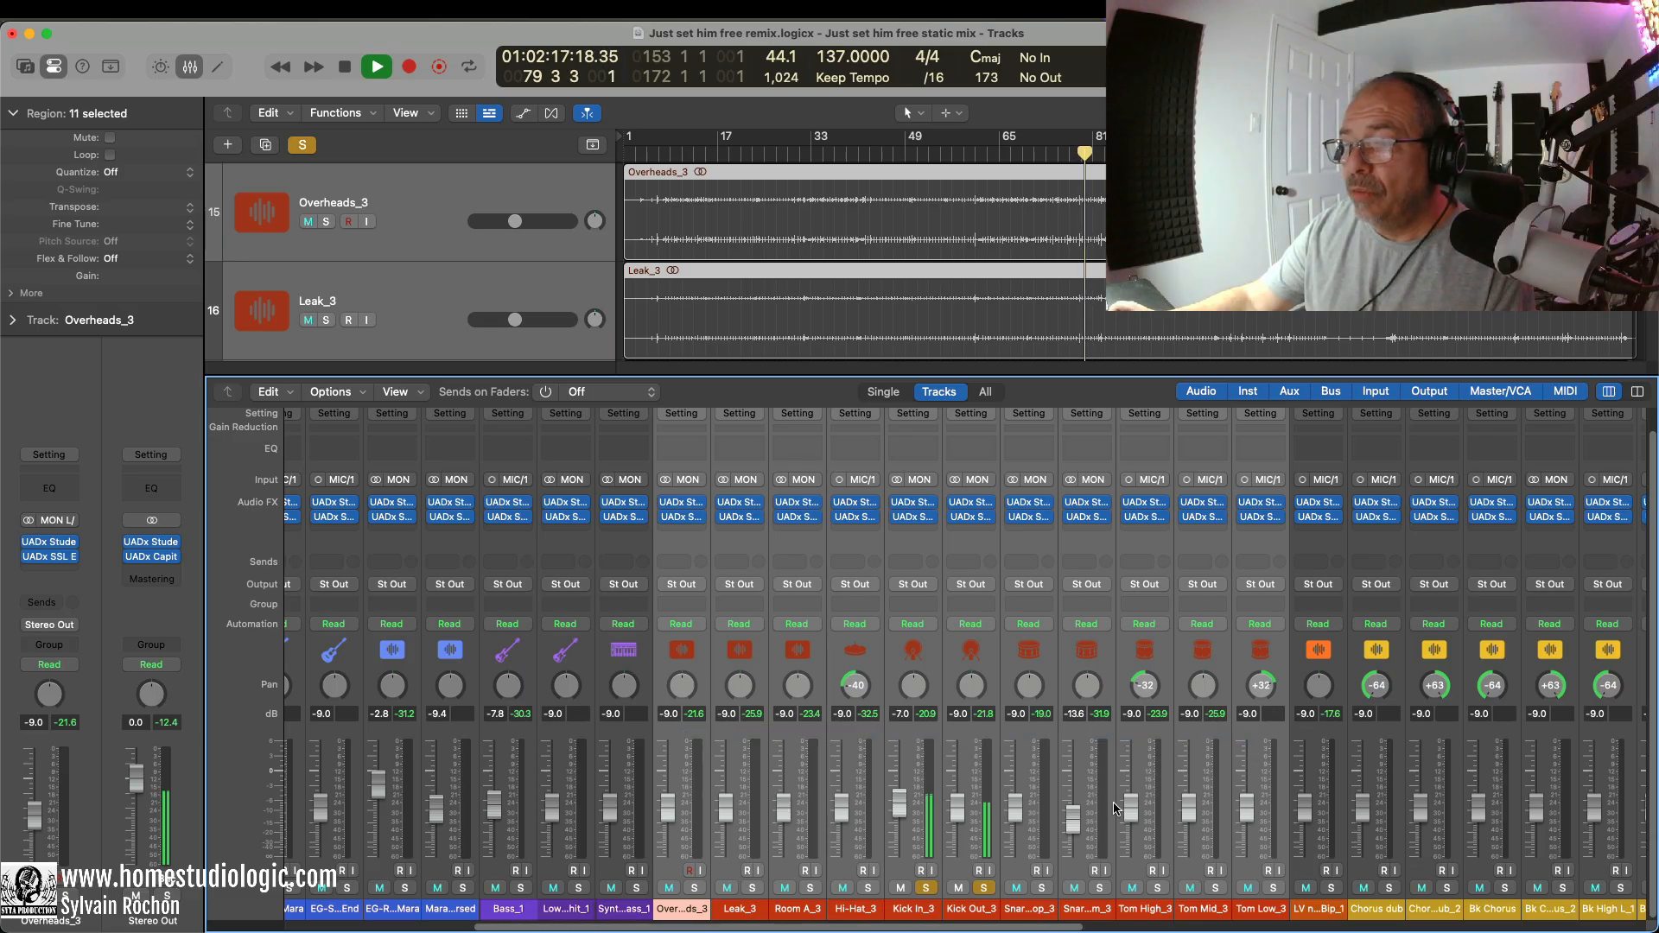
click(903, 739)
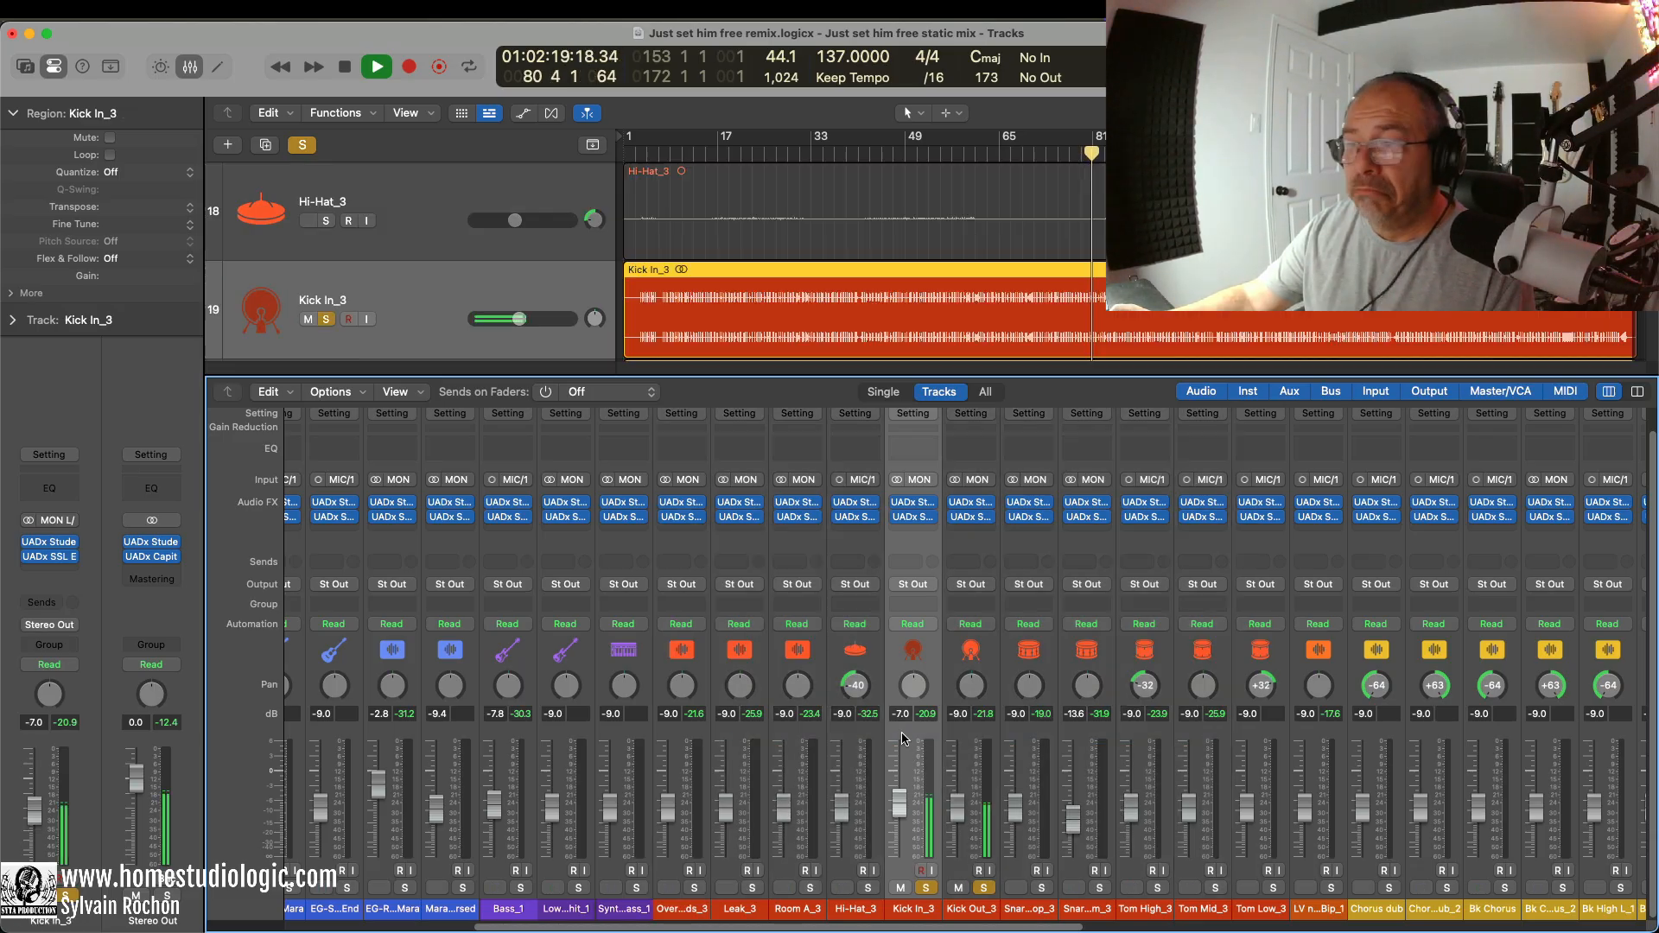
drag(901, 739, 960, 741)
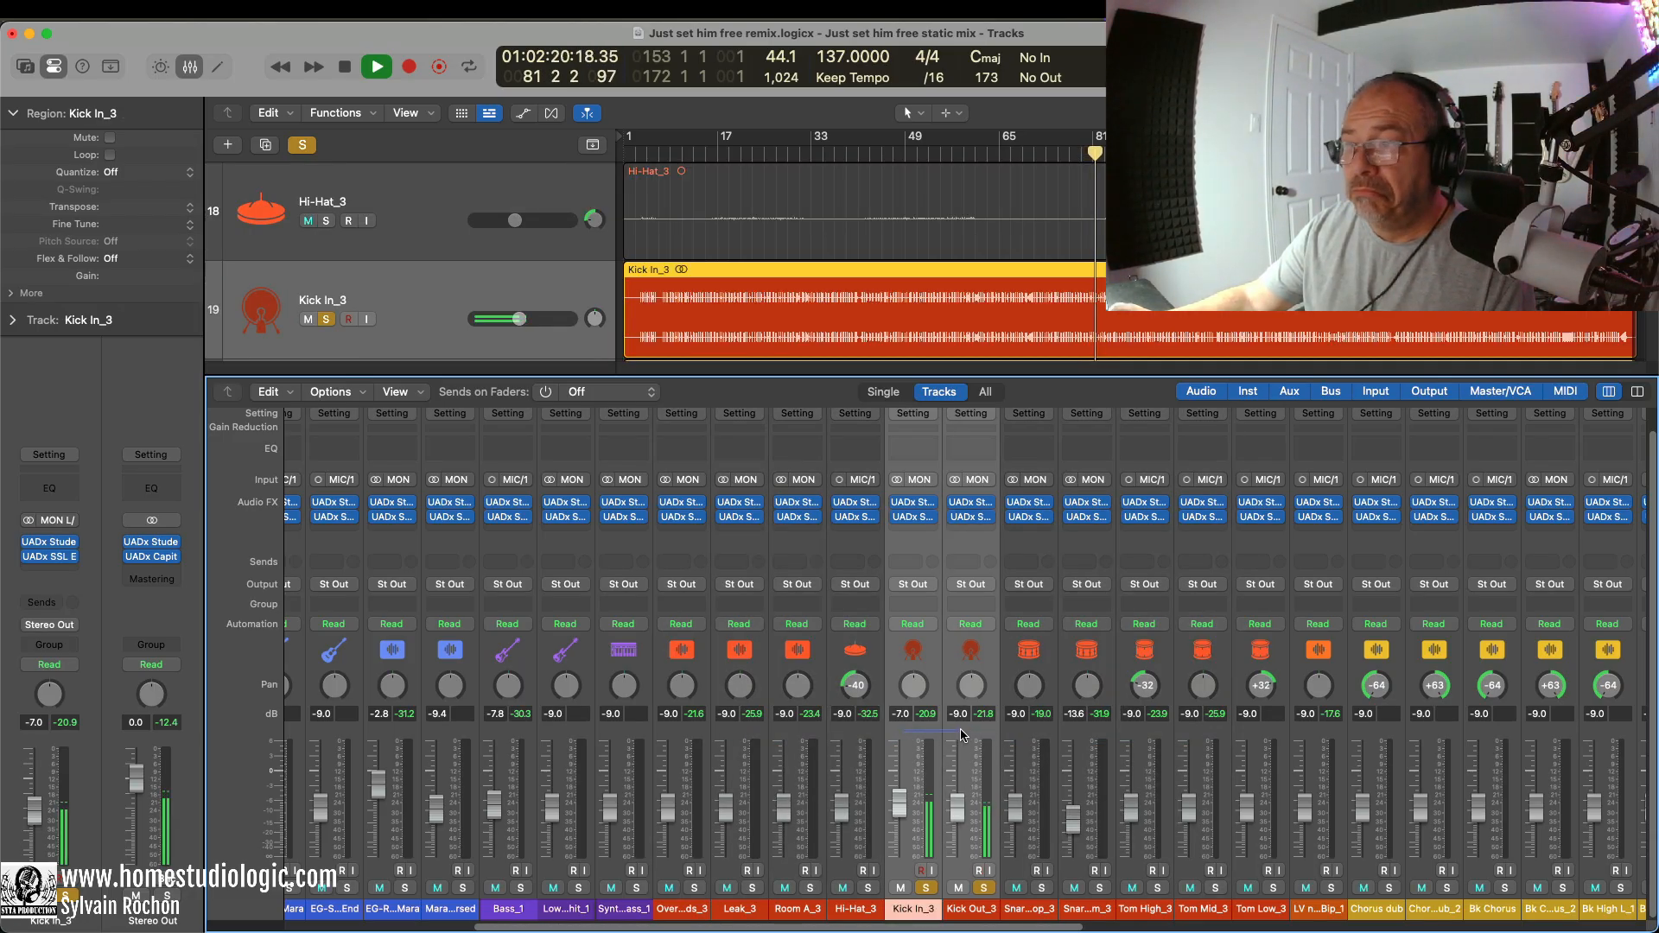
click(926, 889)
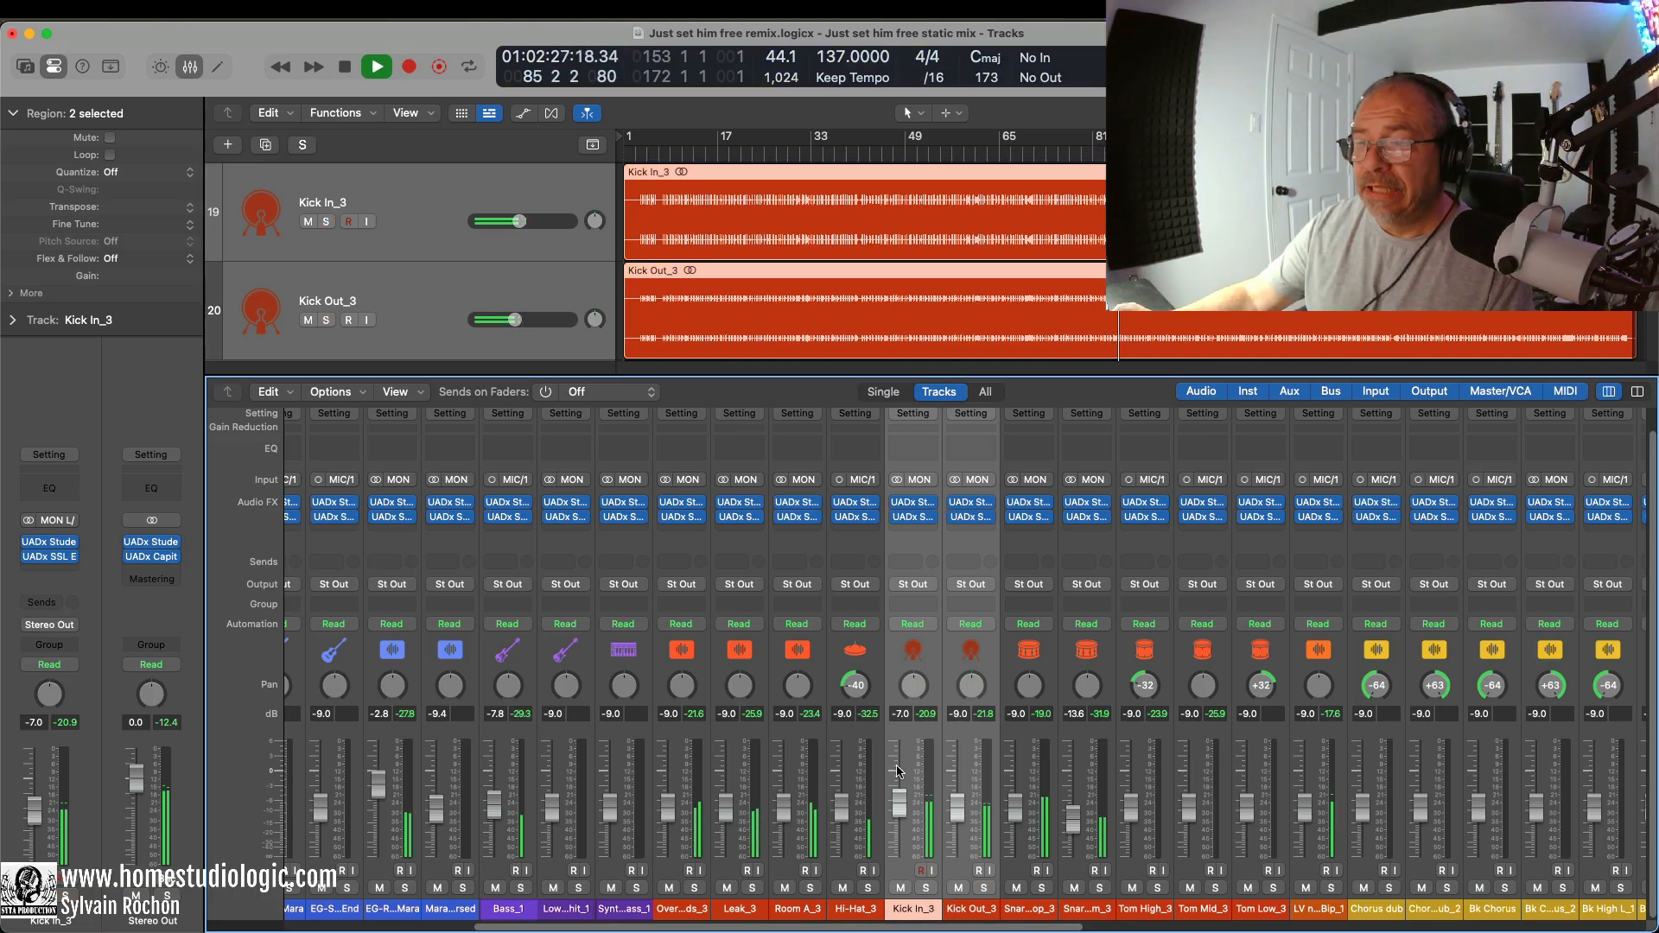
Step: Stop playback, open the SSL E Channel Strip on Overheads_3, reposition its window and solo the track
click(678, 739)
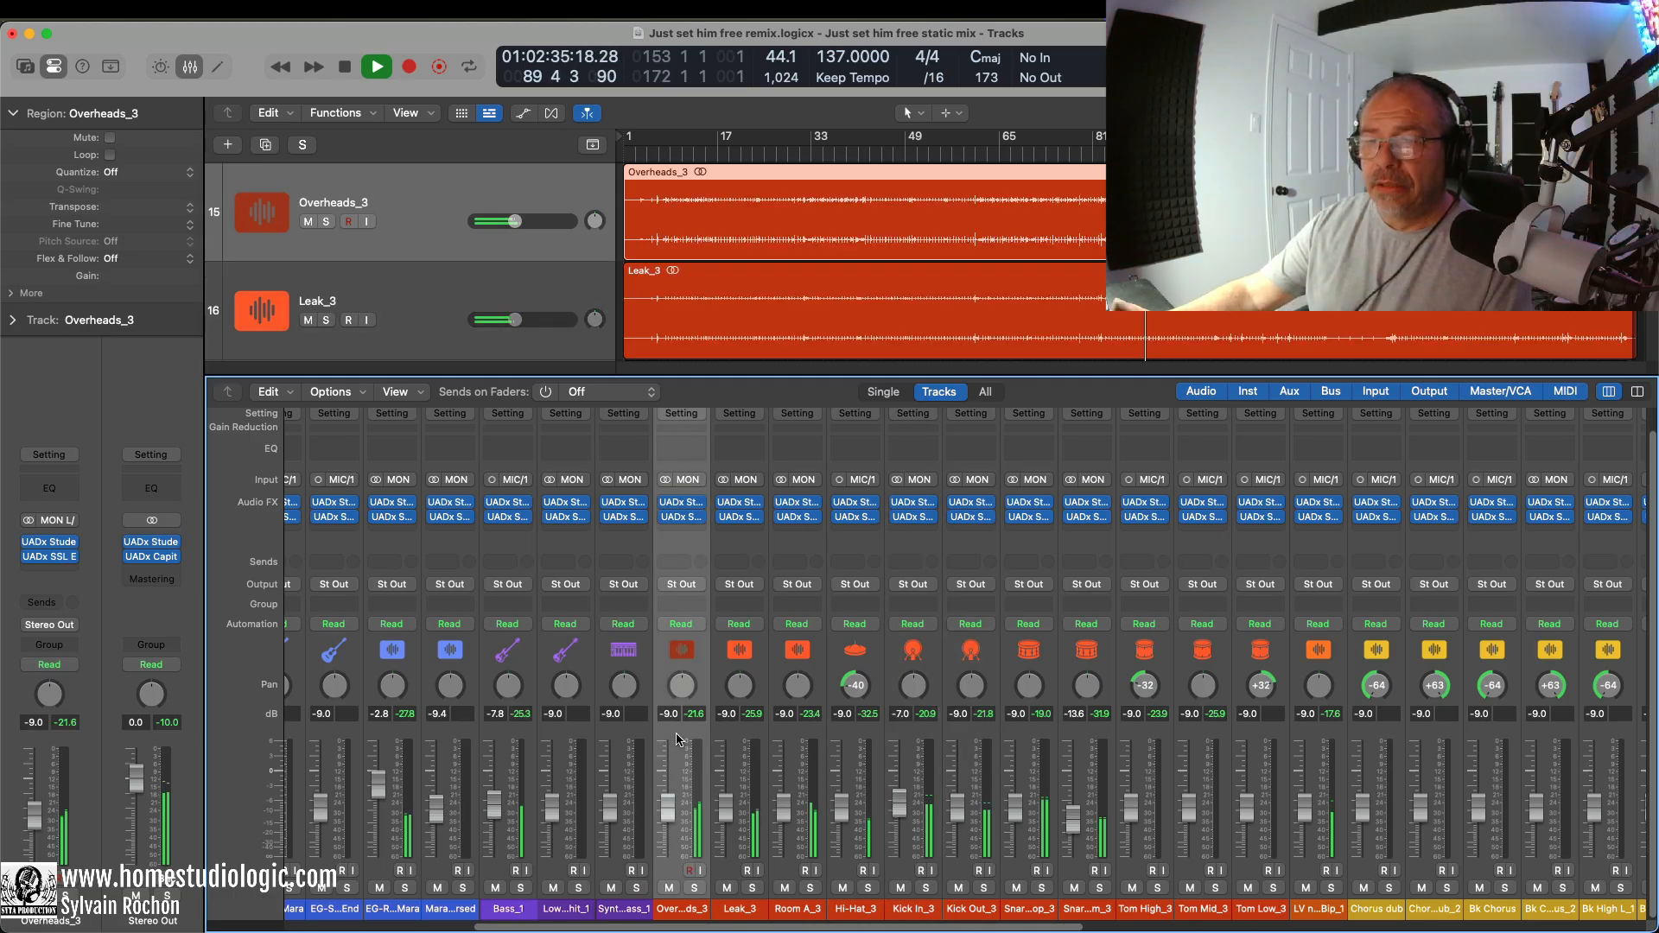
key(space)
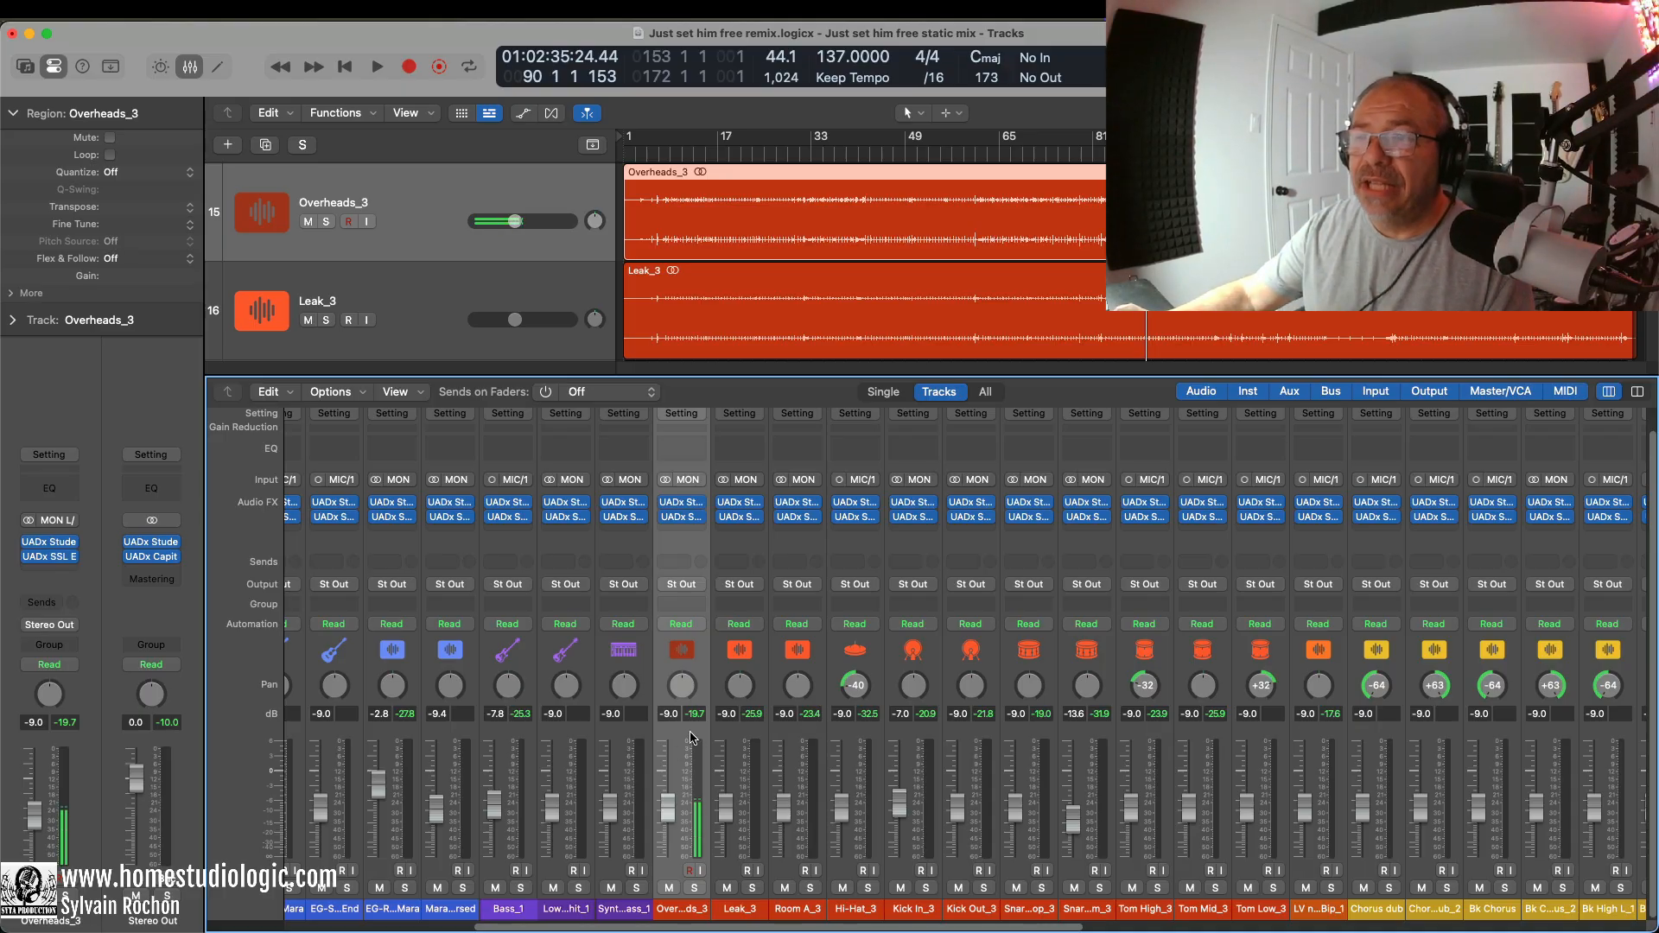
click(682, 518)
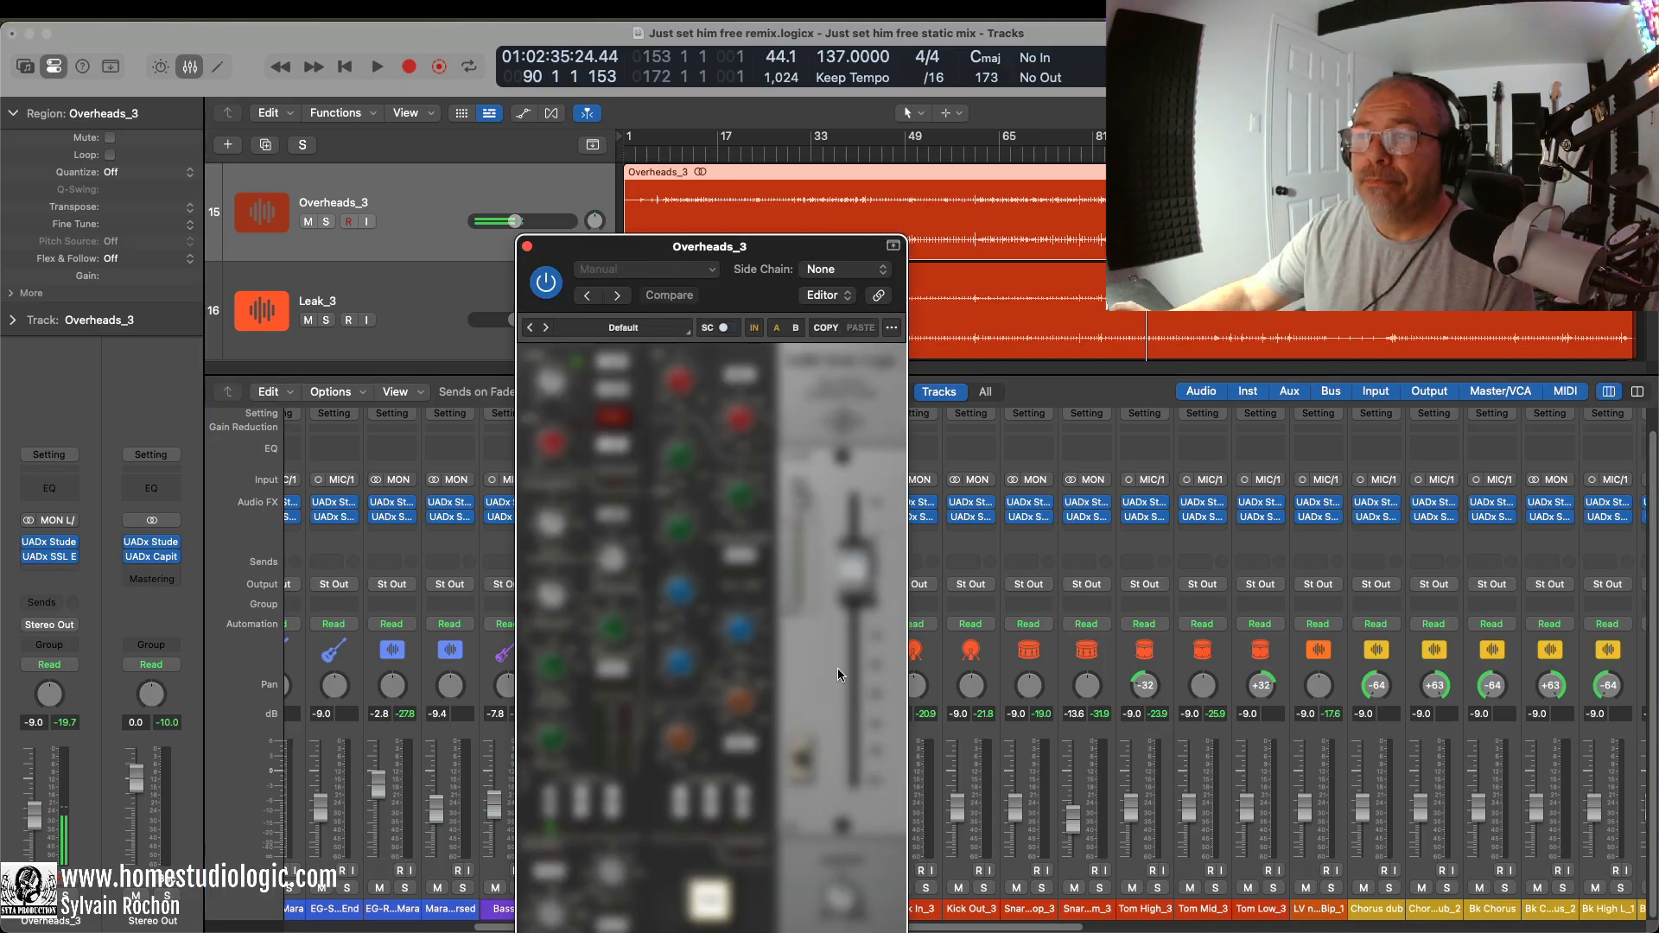
drag(745, 250, 630, 136)
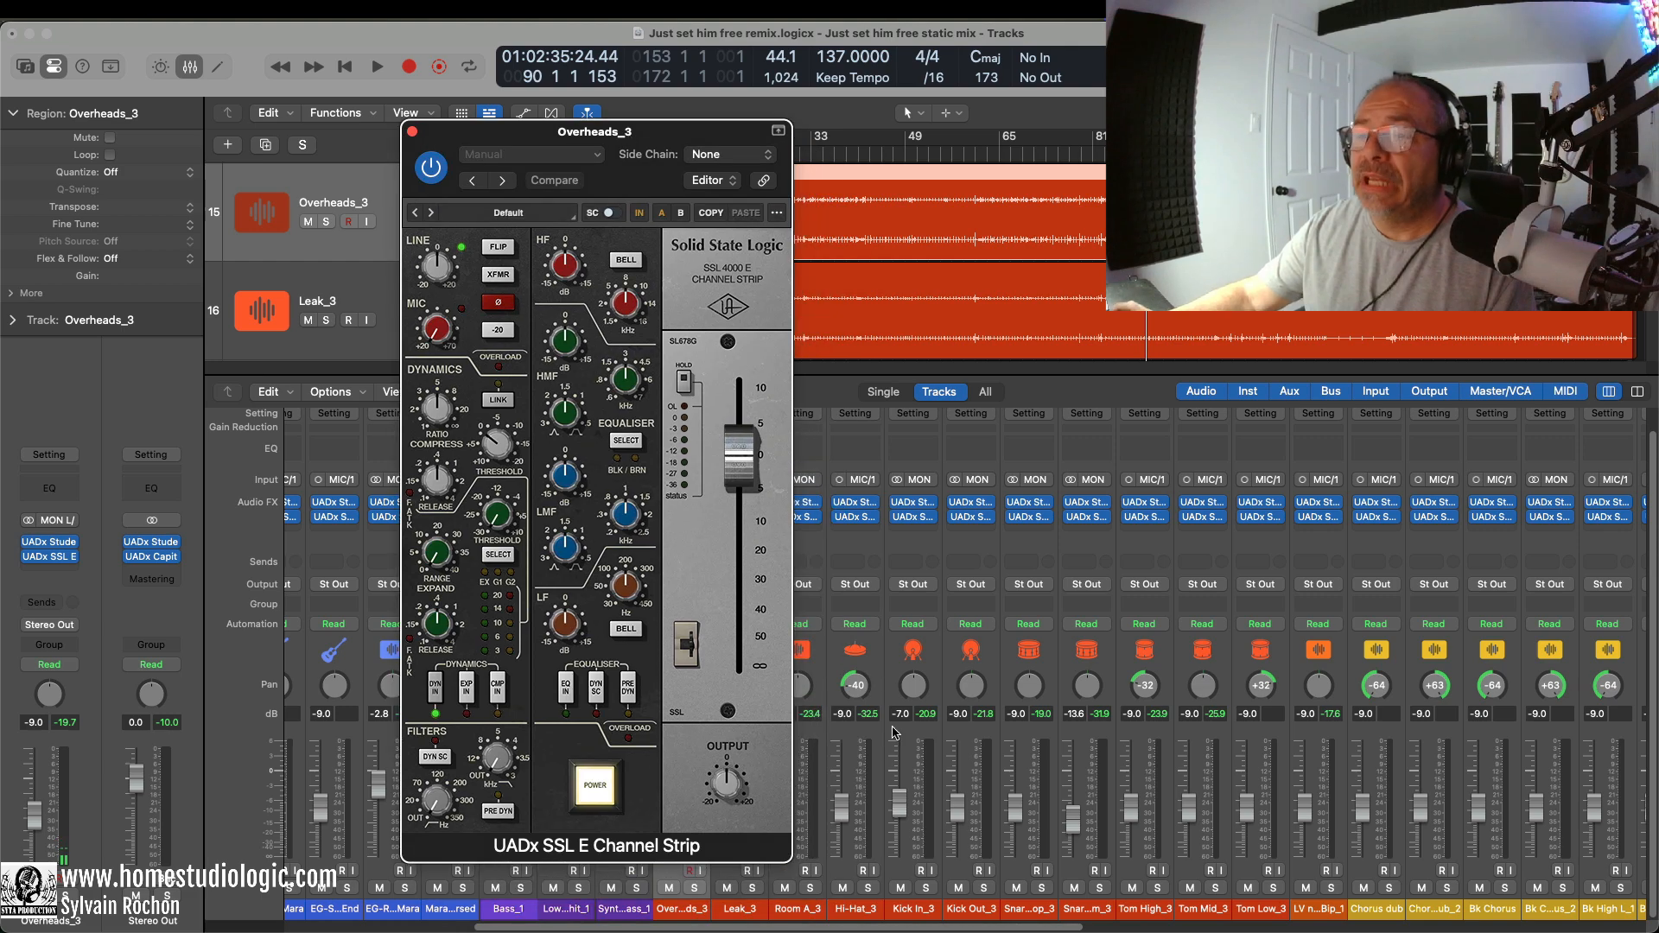
click(695, 889)
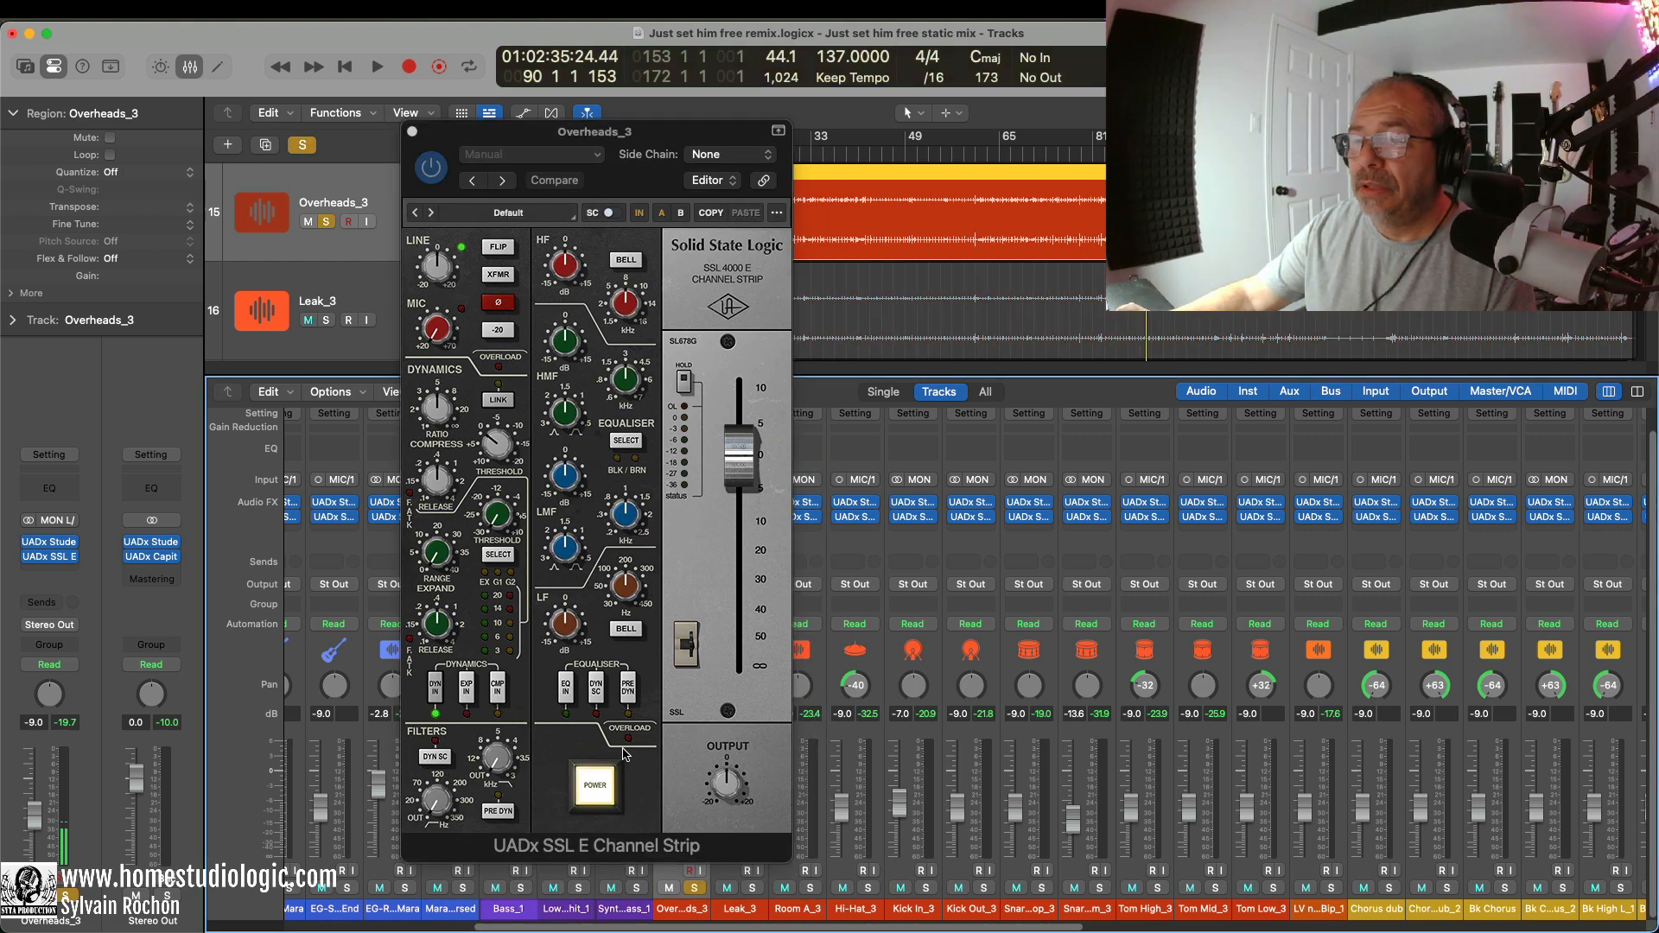
click(302, 145)
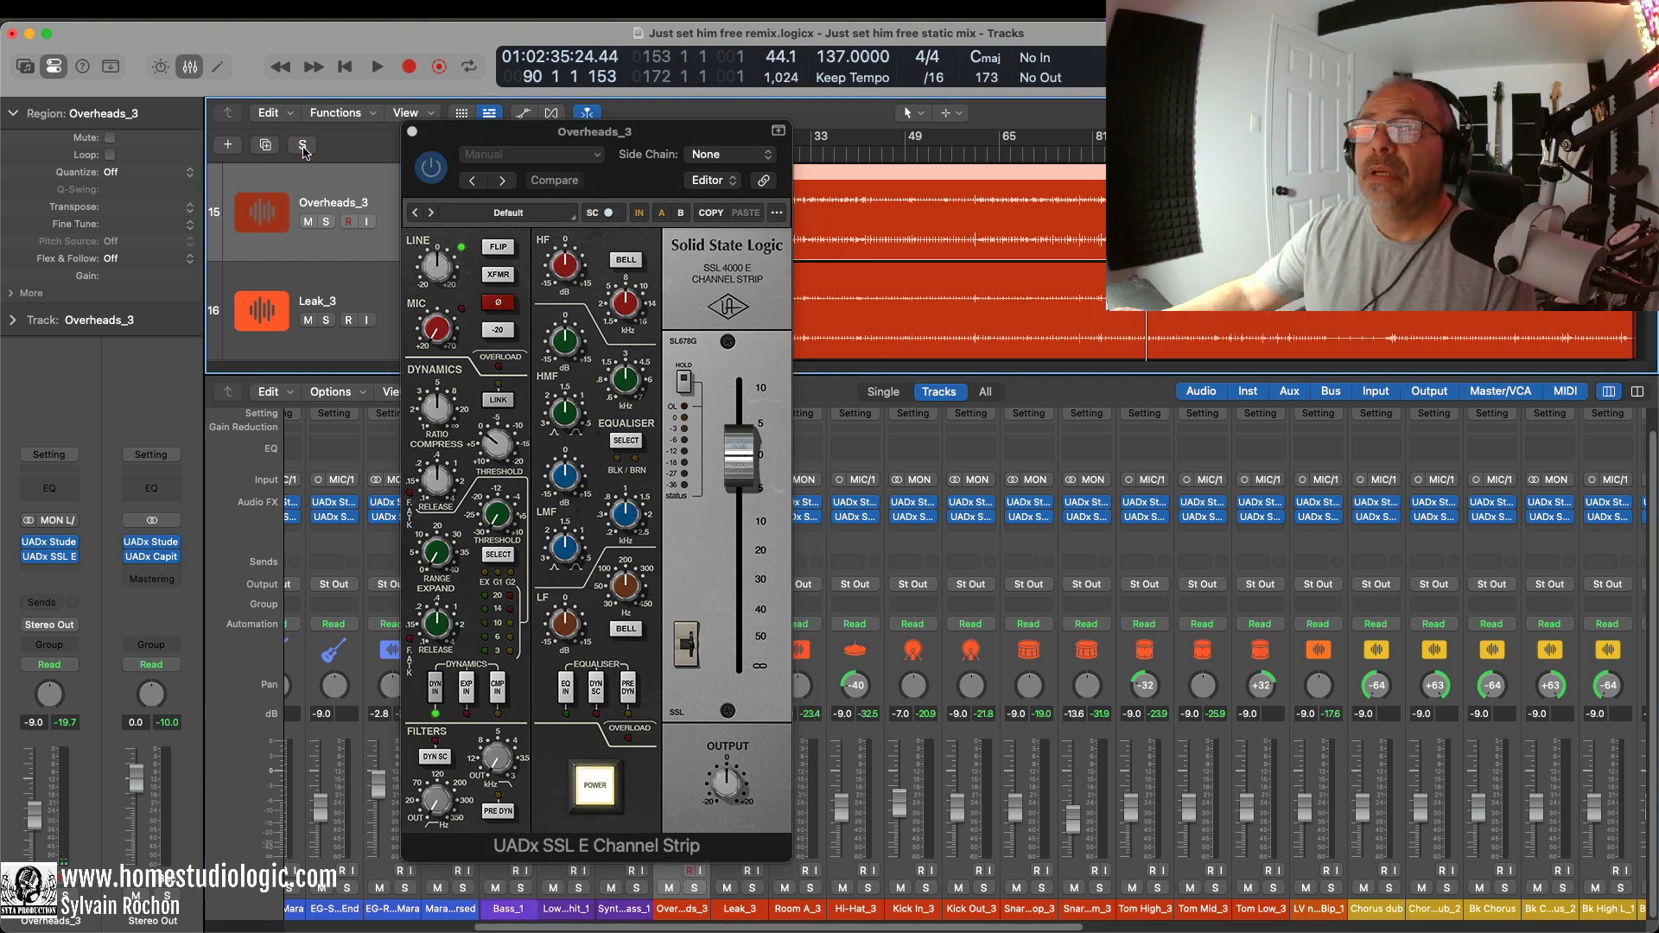
click(303, 145)
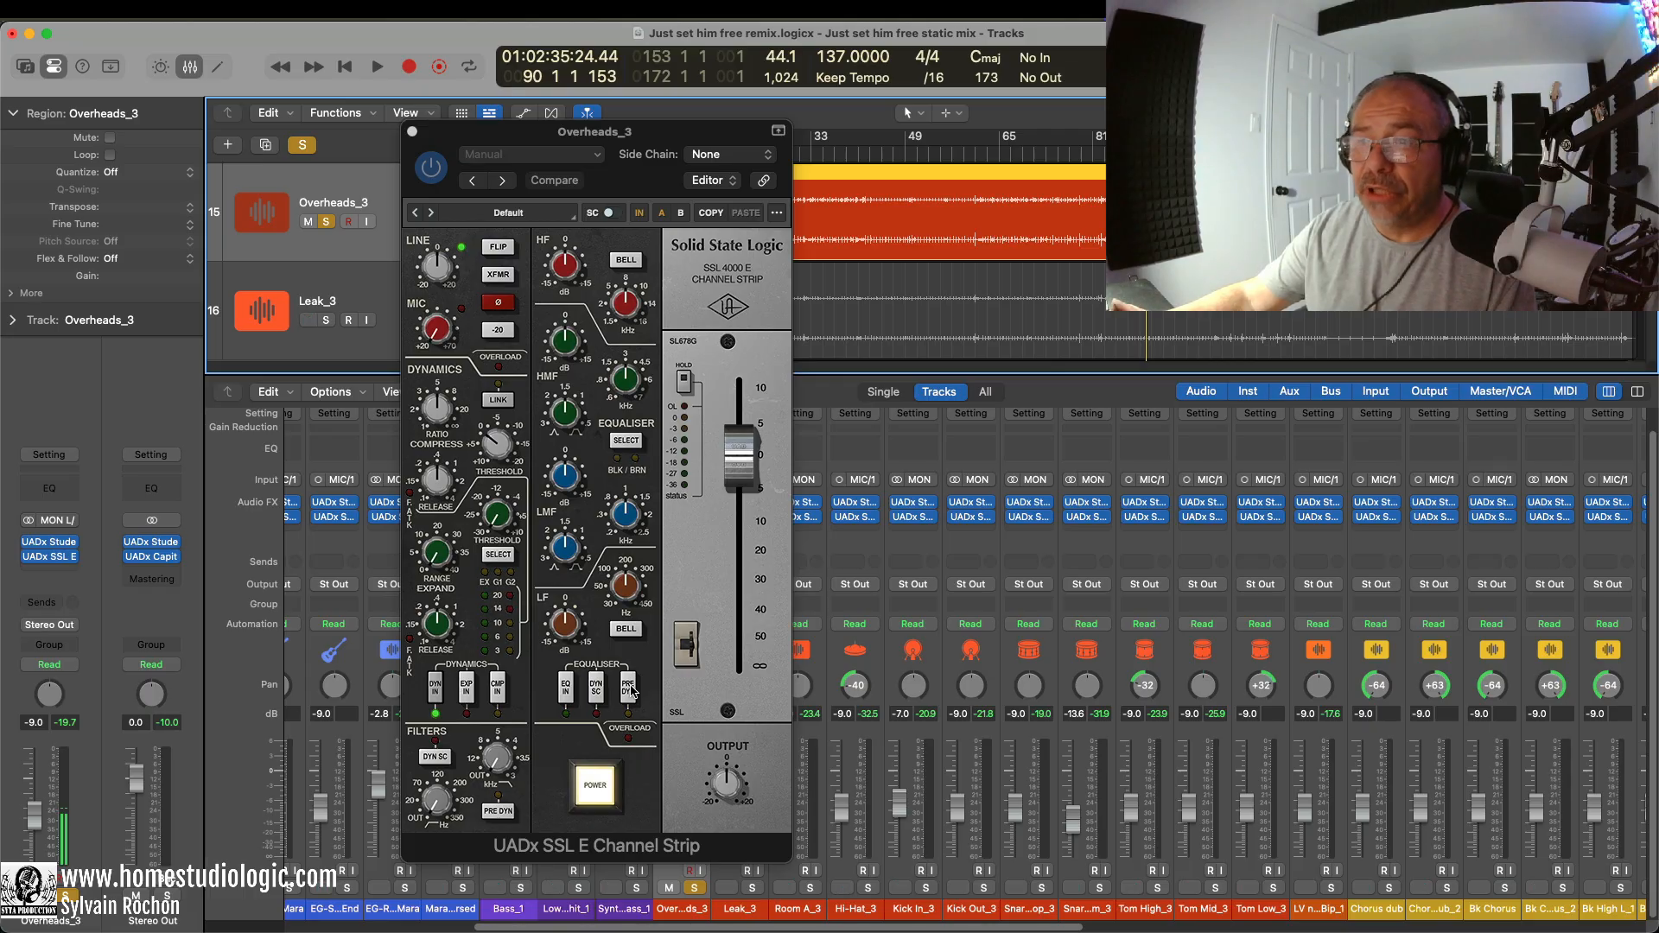
Step: Engage and adjust the channel strip's compressor and EQ on the playing overheads, comparing the sound with the processing bypassed
key(space)
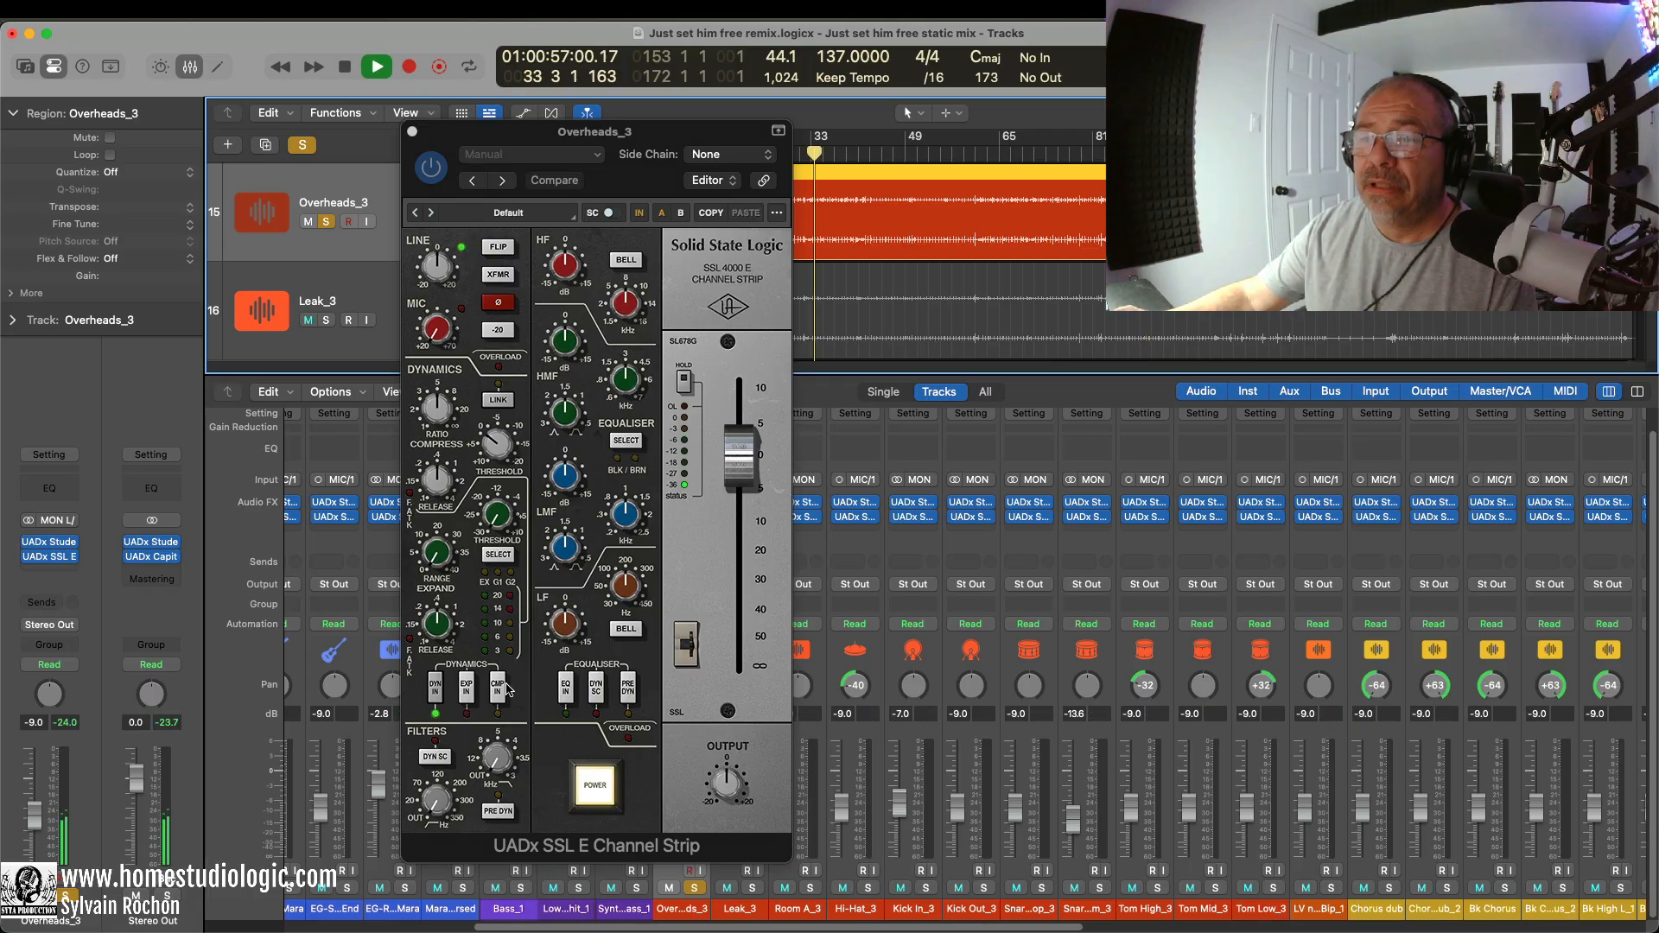
click(498, 689)
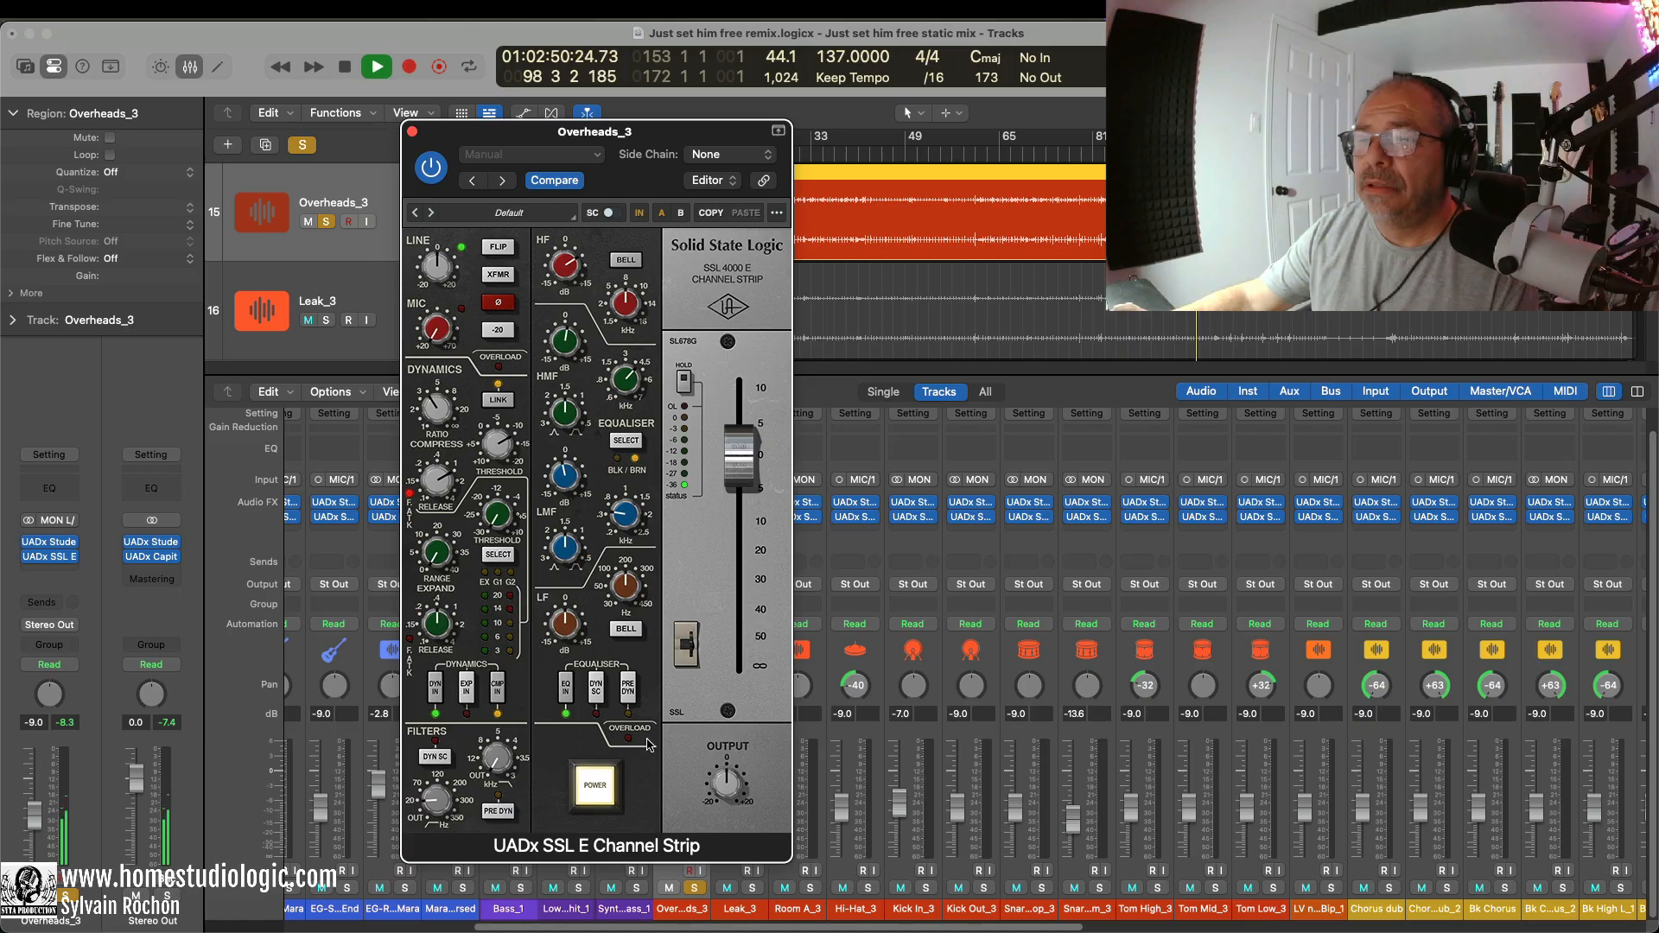
click(639, 214)
click(641, 220)
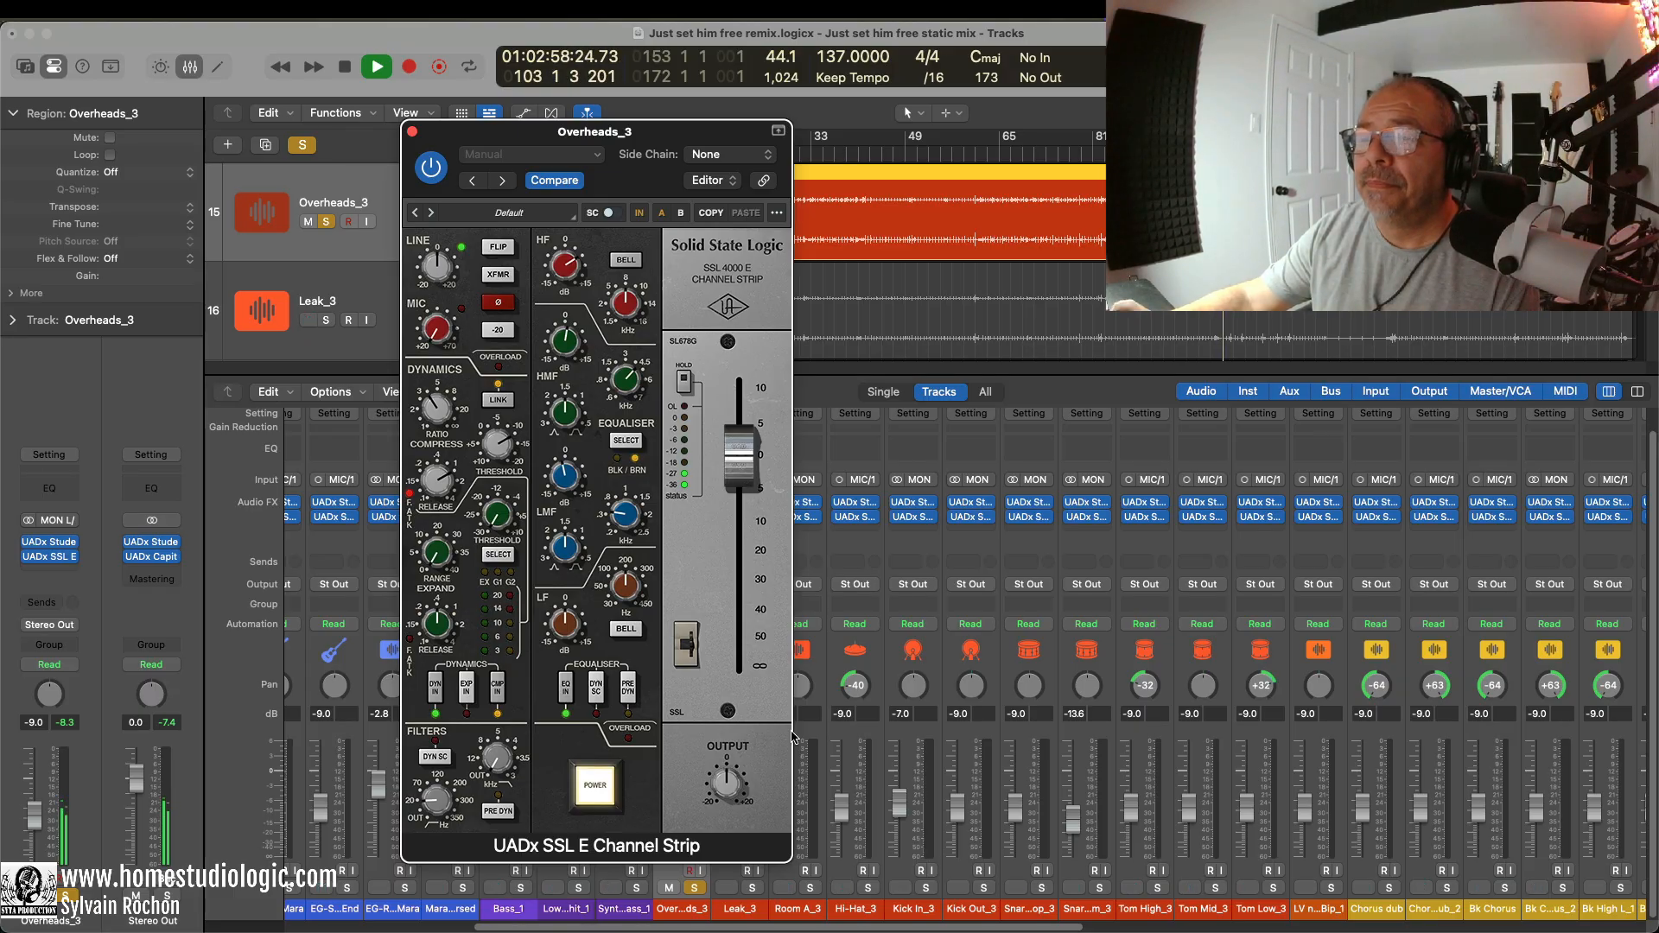
Step: Unsolo the overheads to hear them in the mix, stop playback and close the channel strip window
click(695, 889)
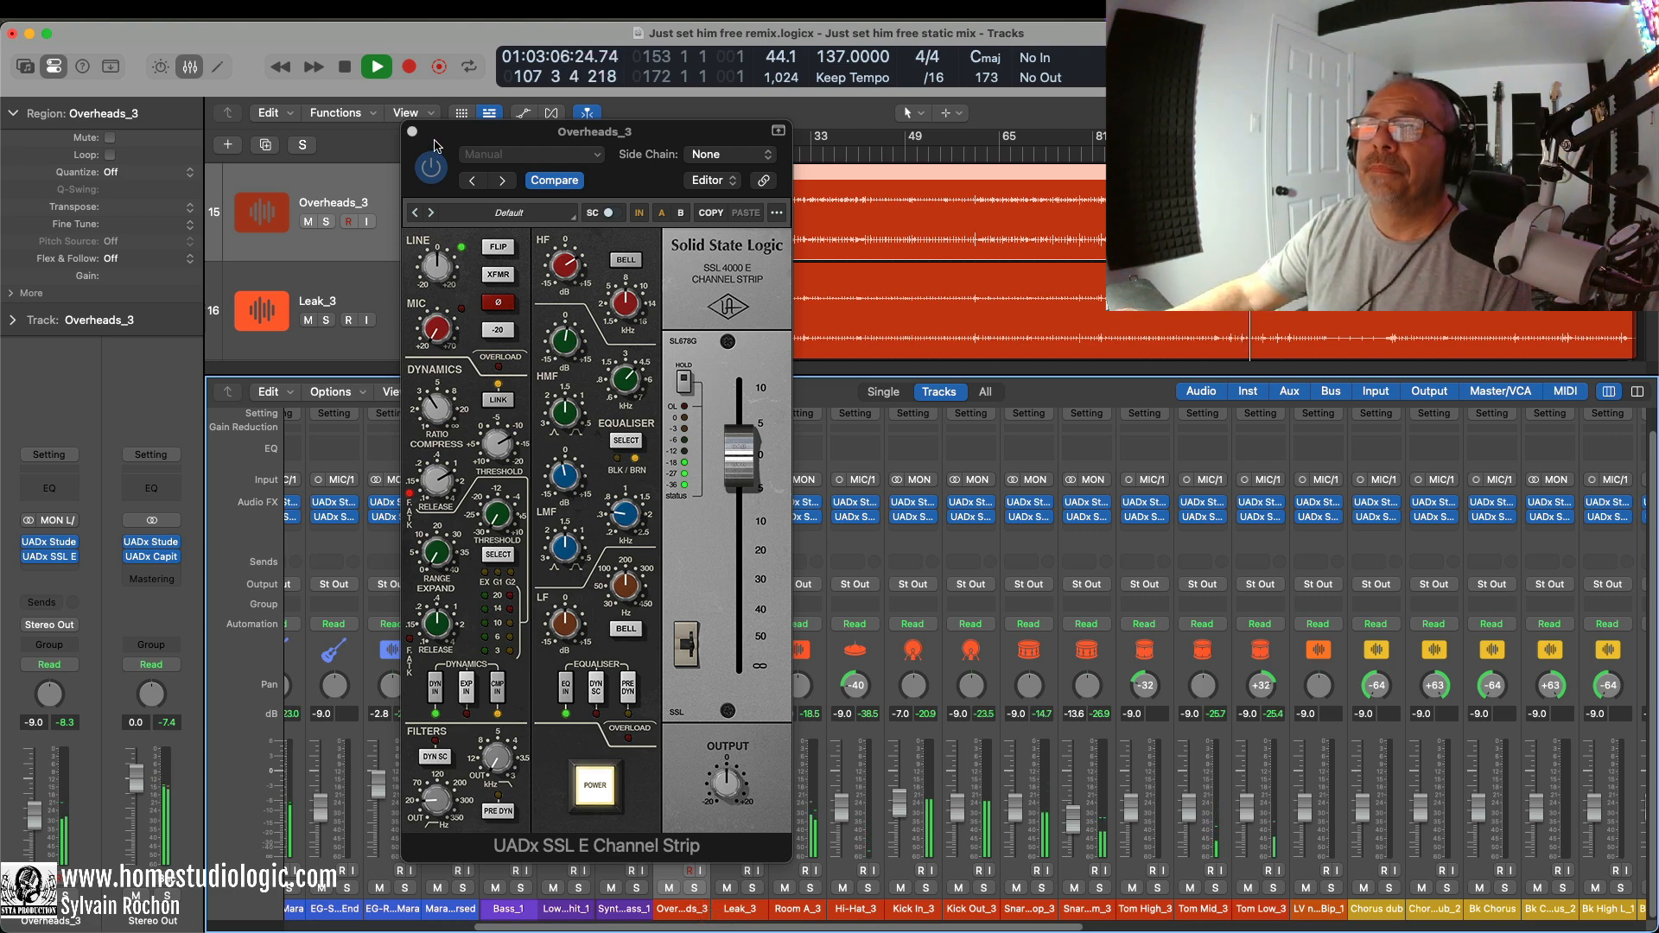
key(space)
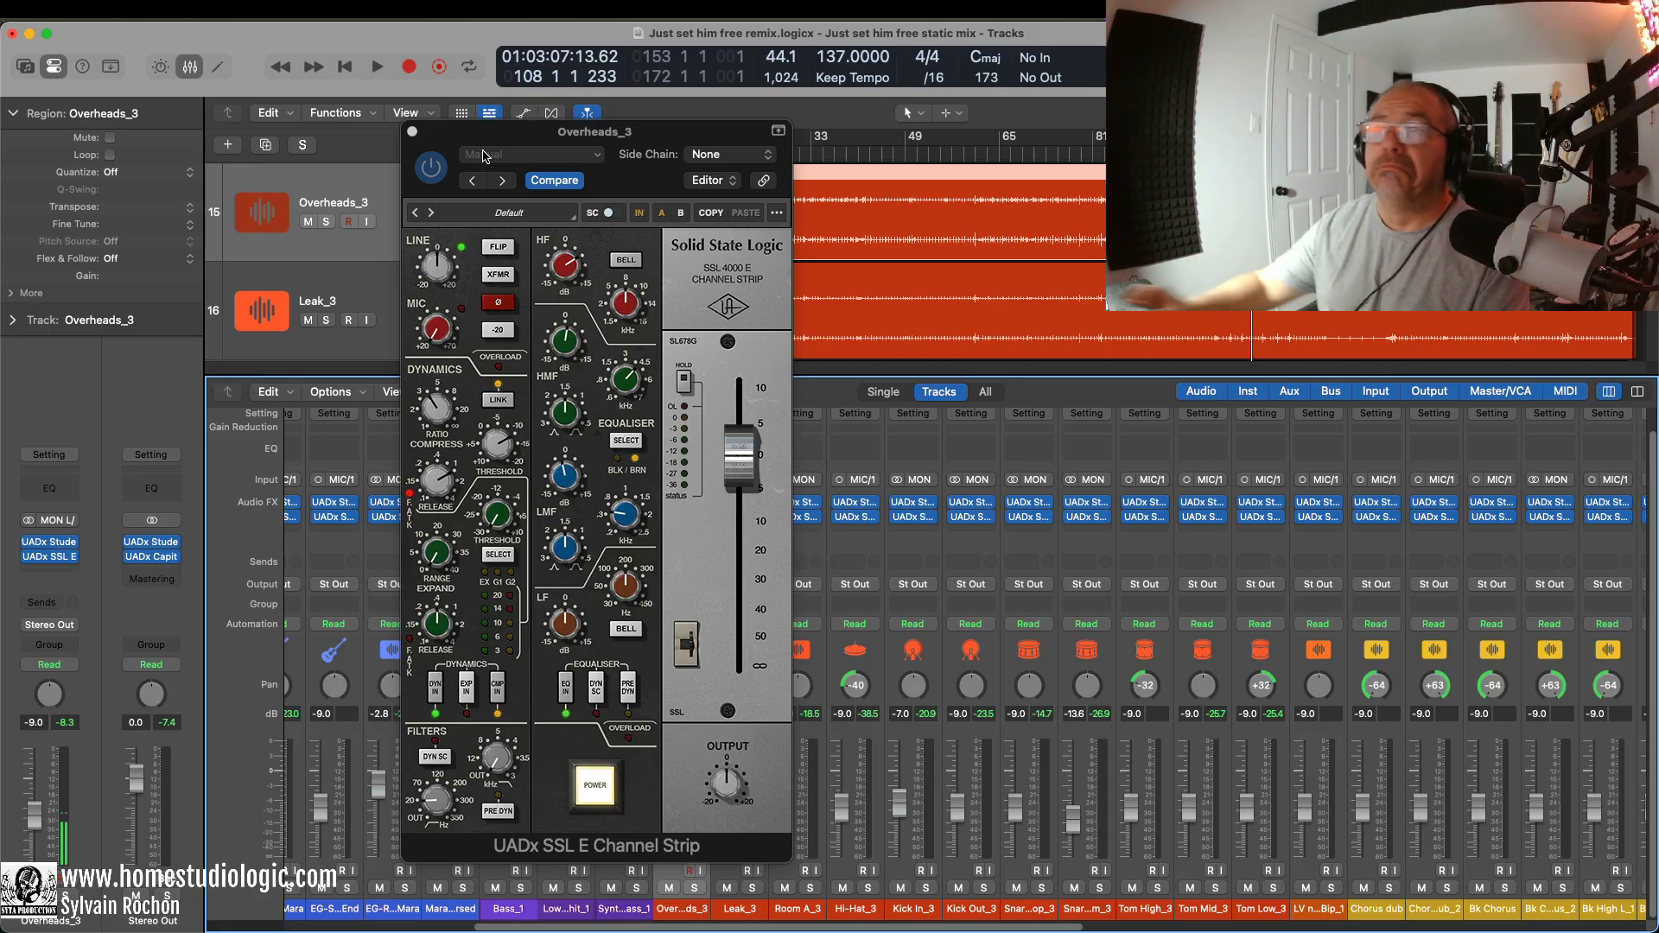
click(413, 133)
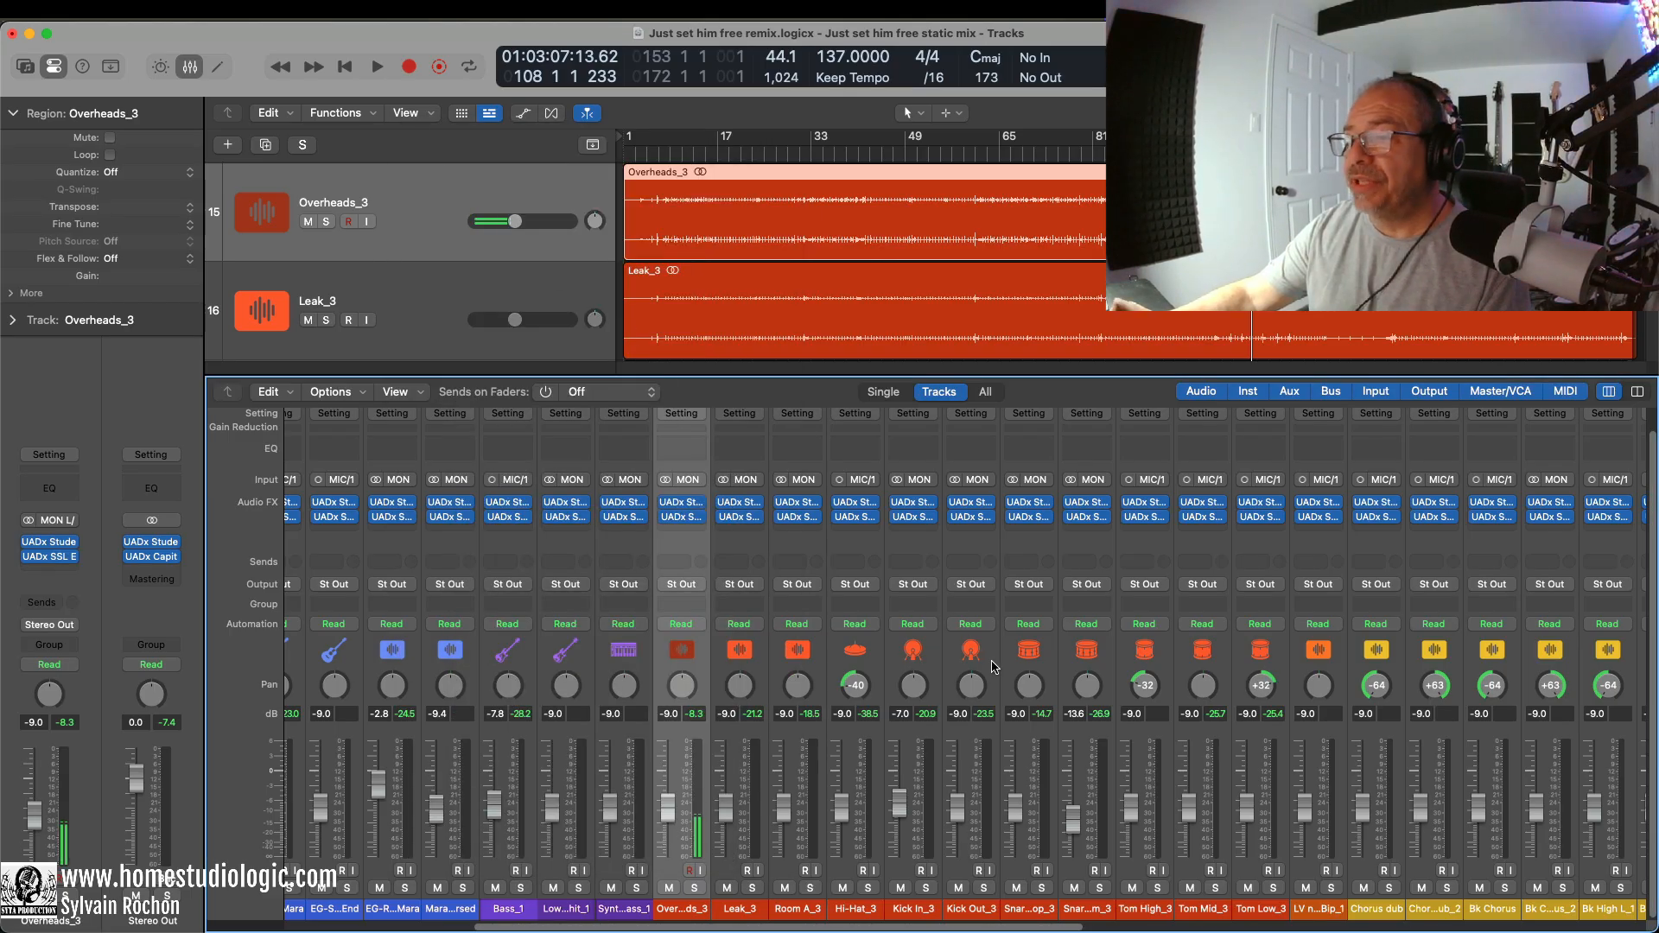
Step: Play the full mix and review the SSL E Channel Strip settings on Overheads_3, closing its window when done
key(space)
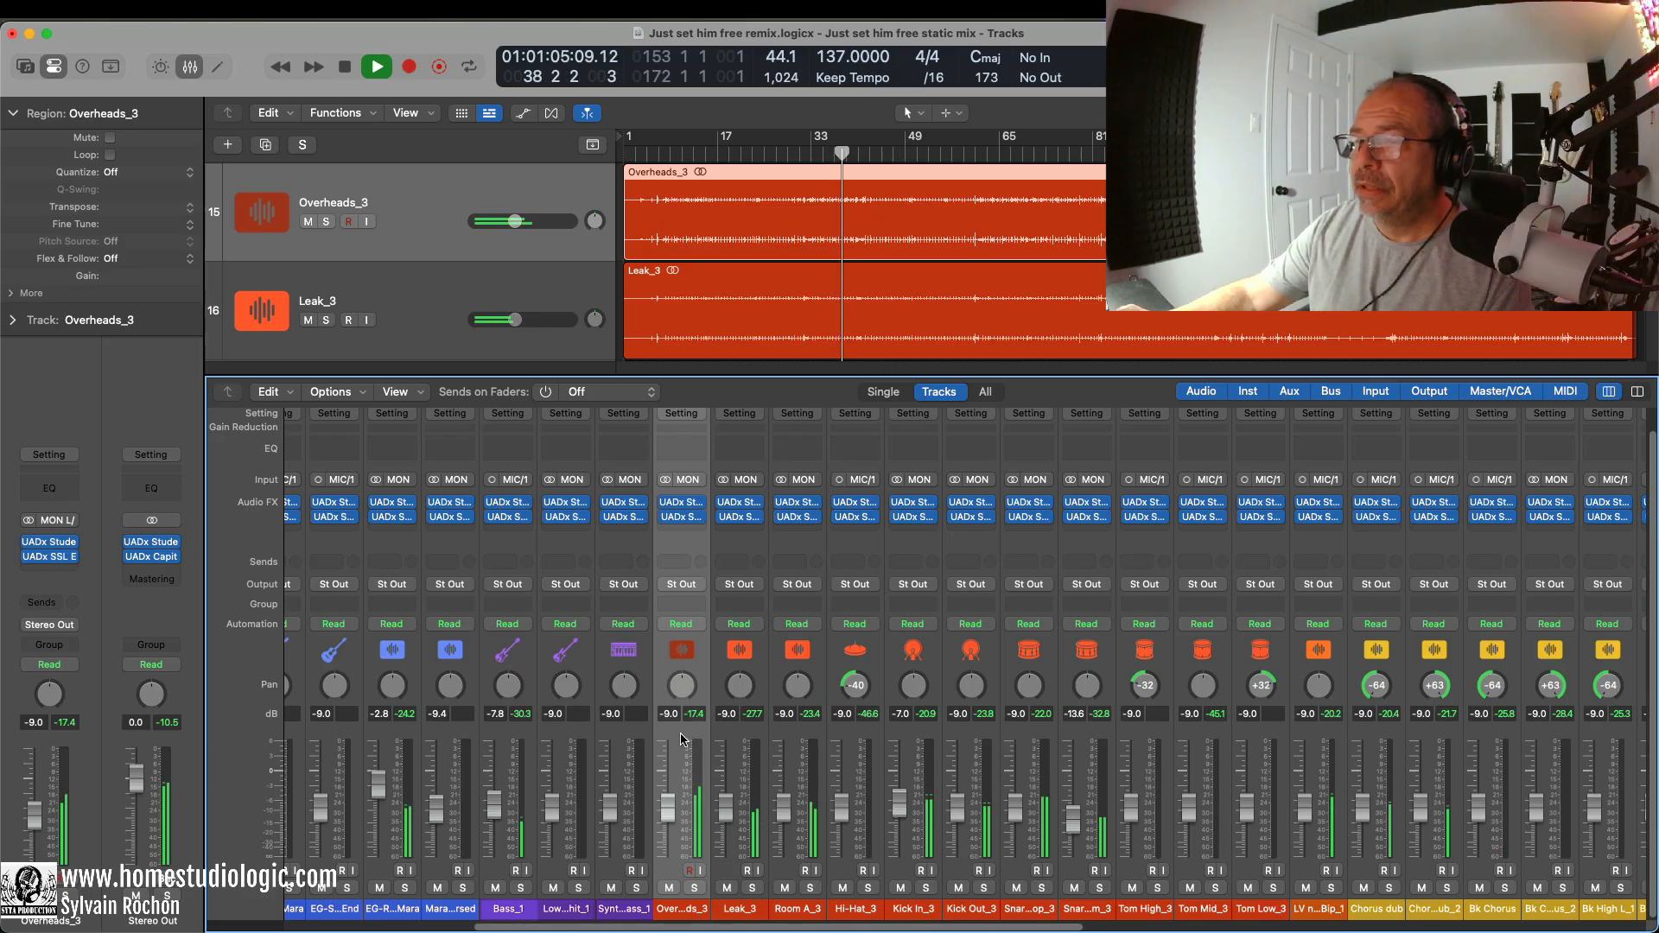
click(686, 518)
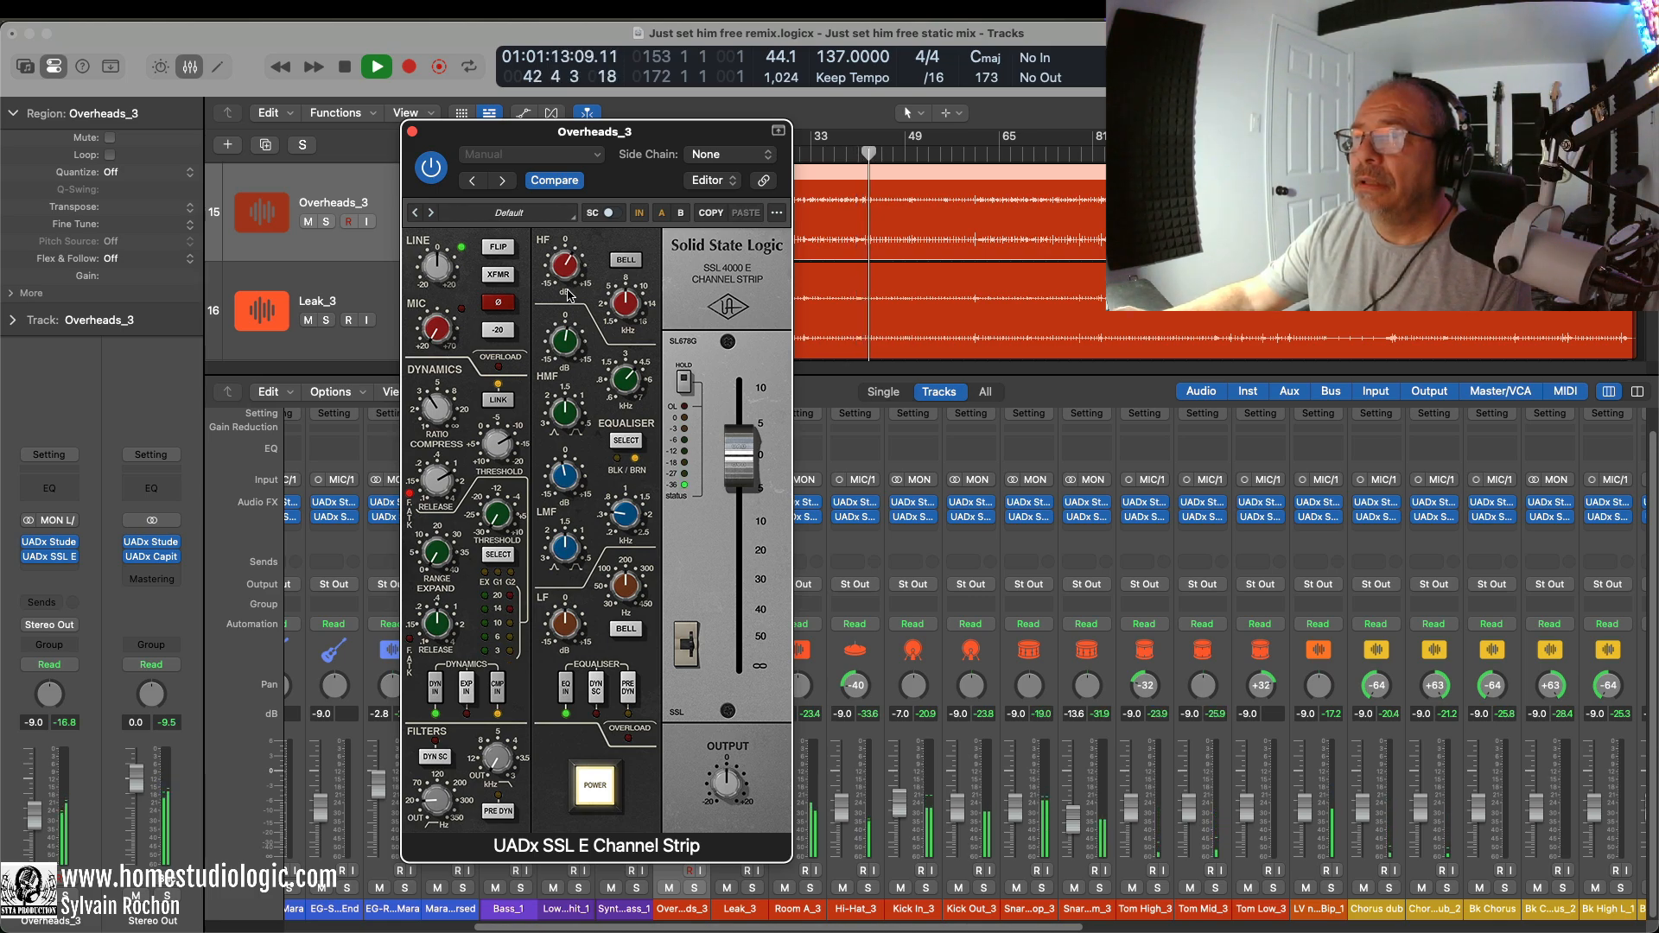
click(412, 131)
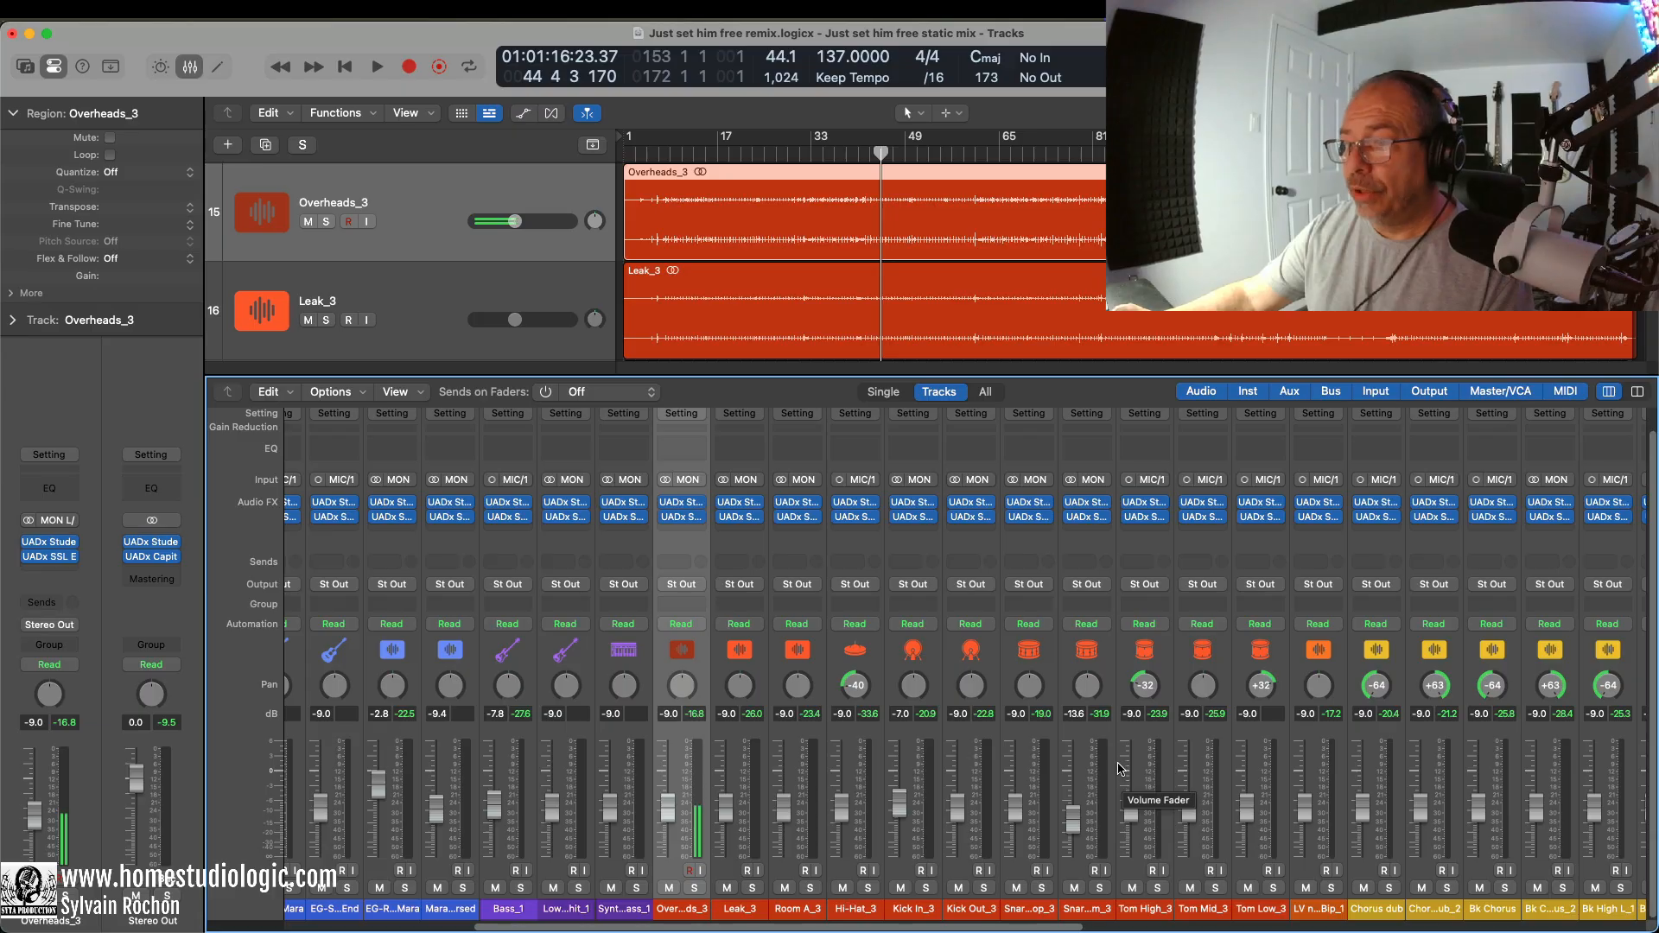
Step: Open the SSL E Channel Strip on Snare Top_3 during playback and raise its fader to about +4 dB
click(1027, 744)
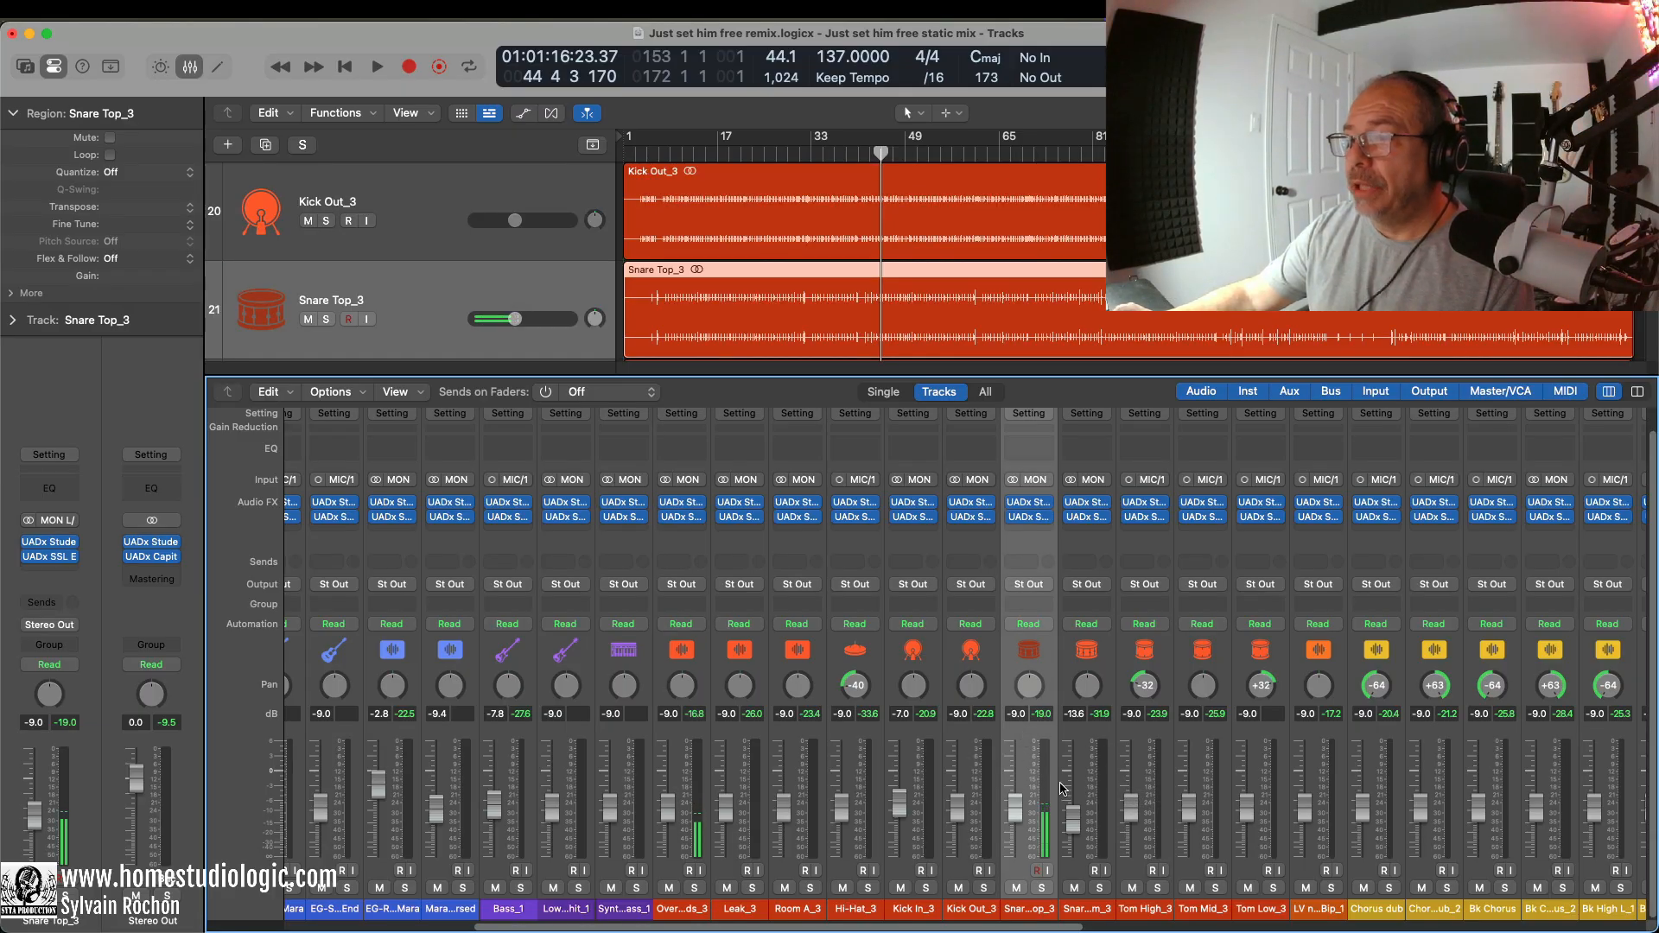
key(space)
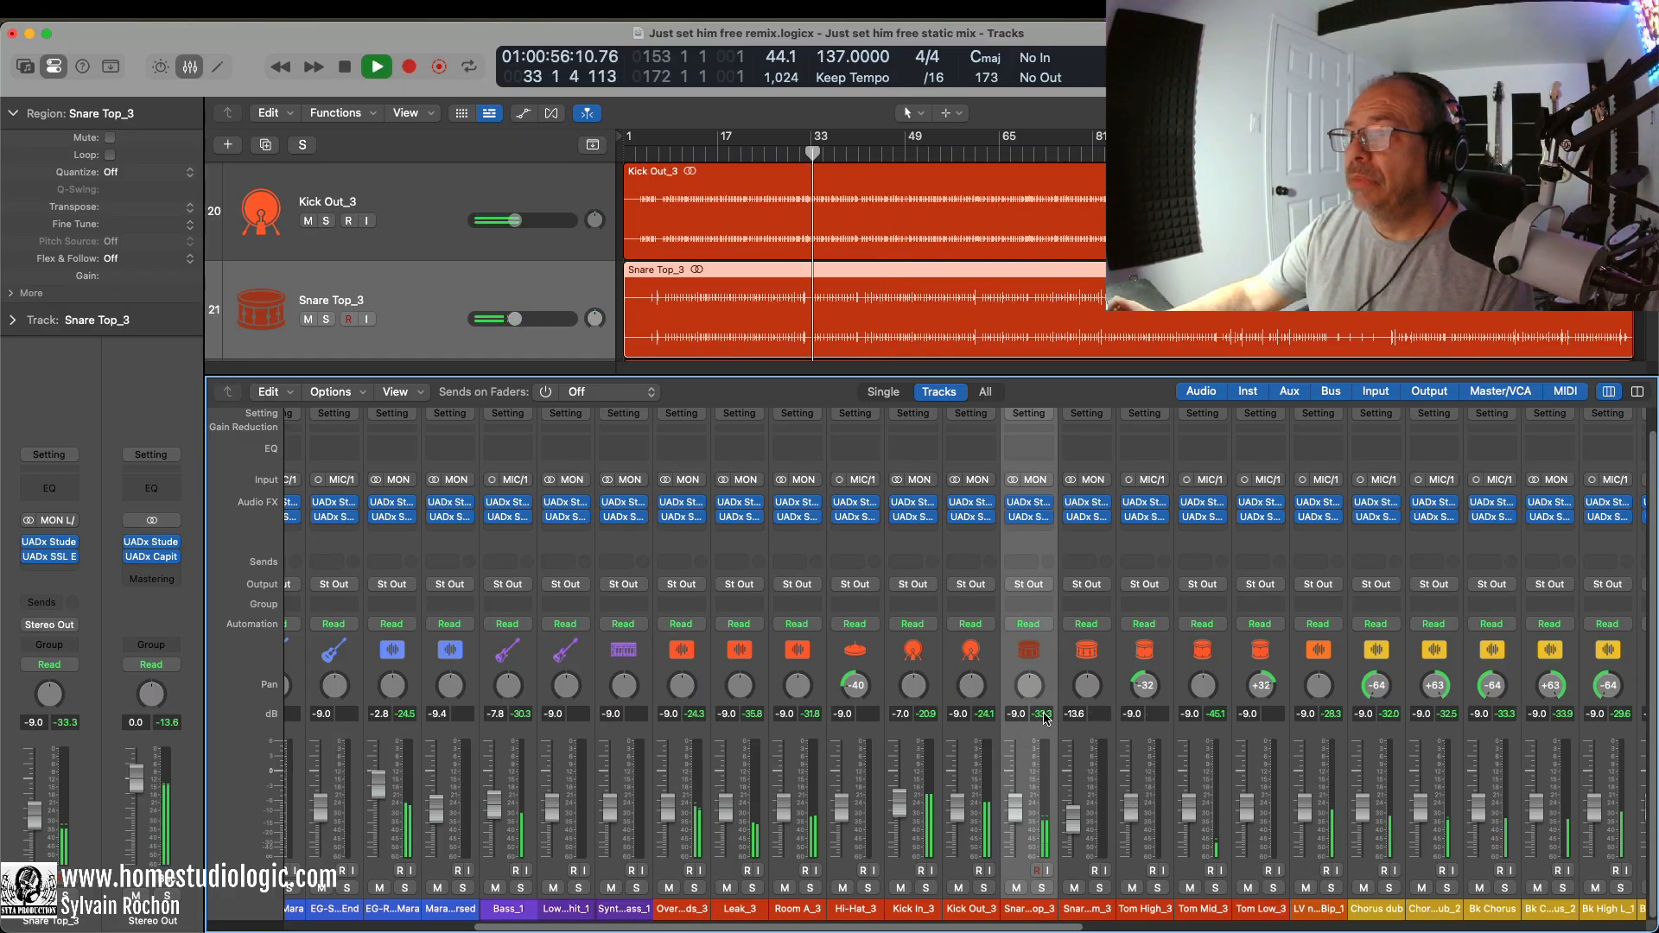
click(1027, 516)
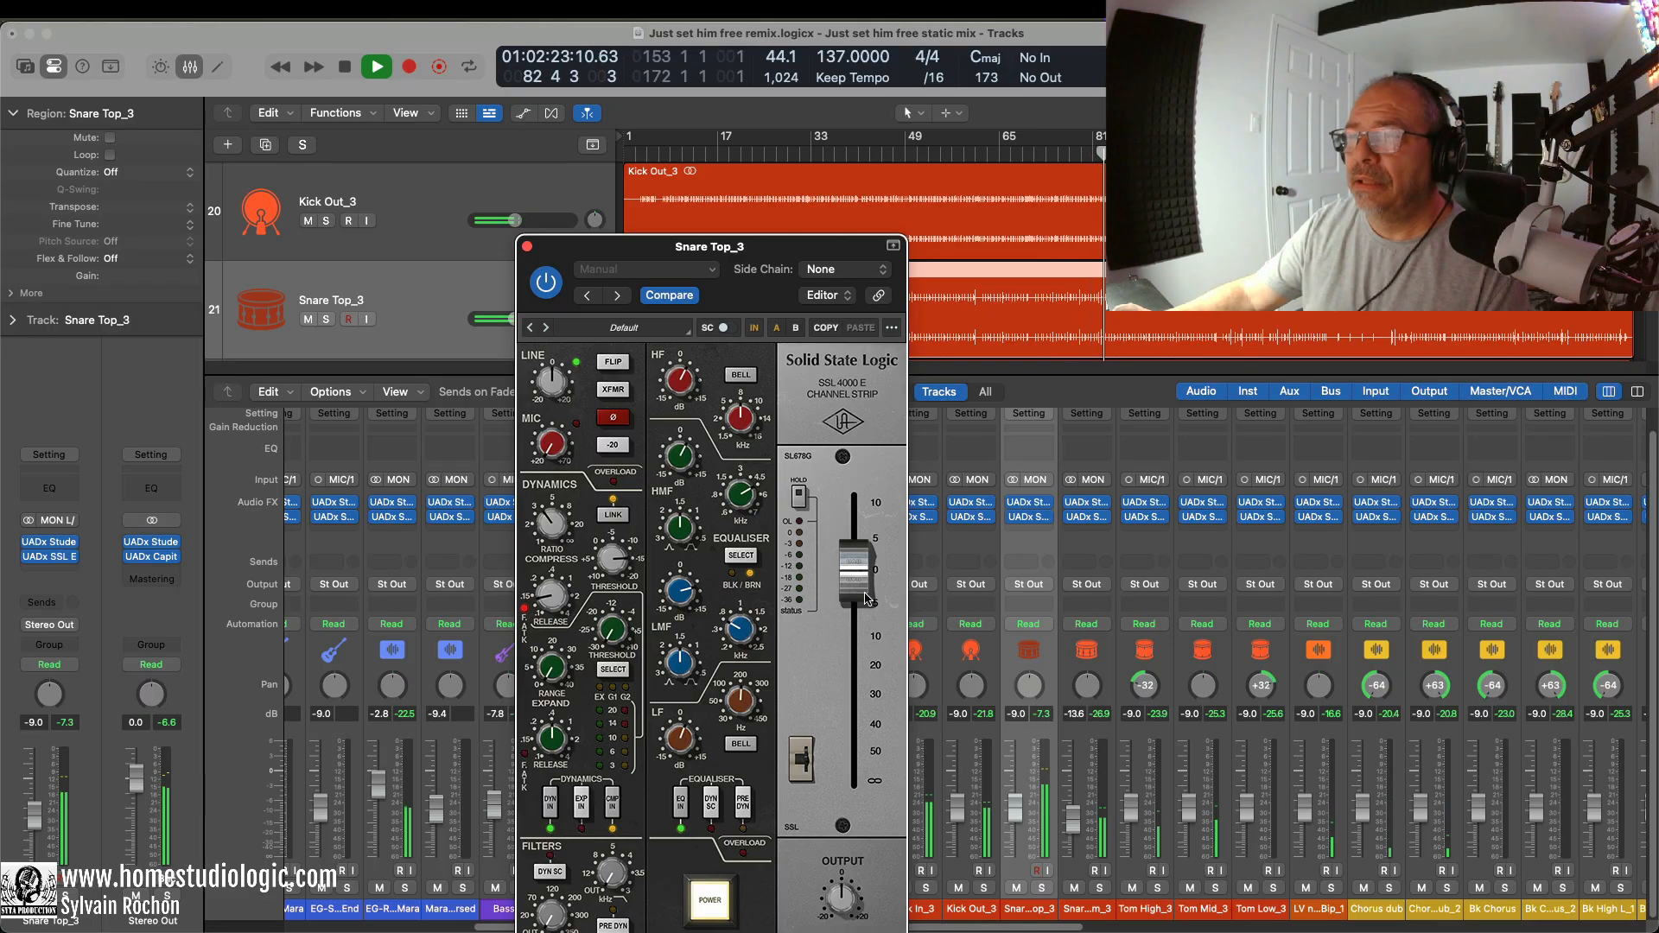
drag(866, 596, 858, 566)
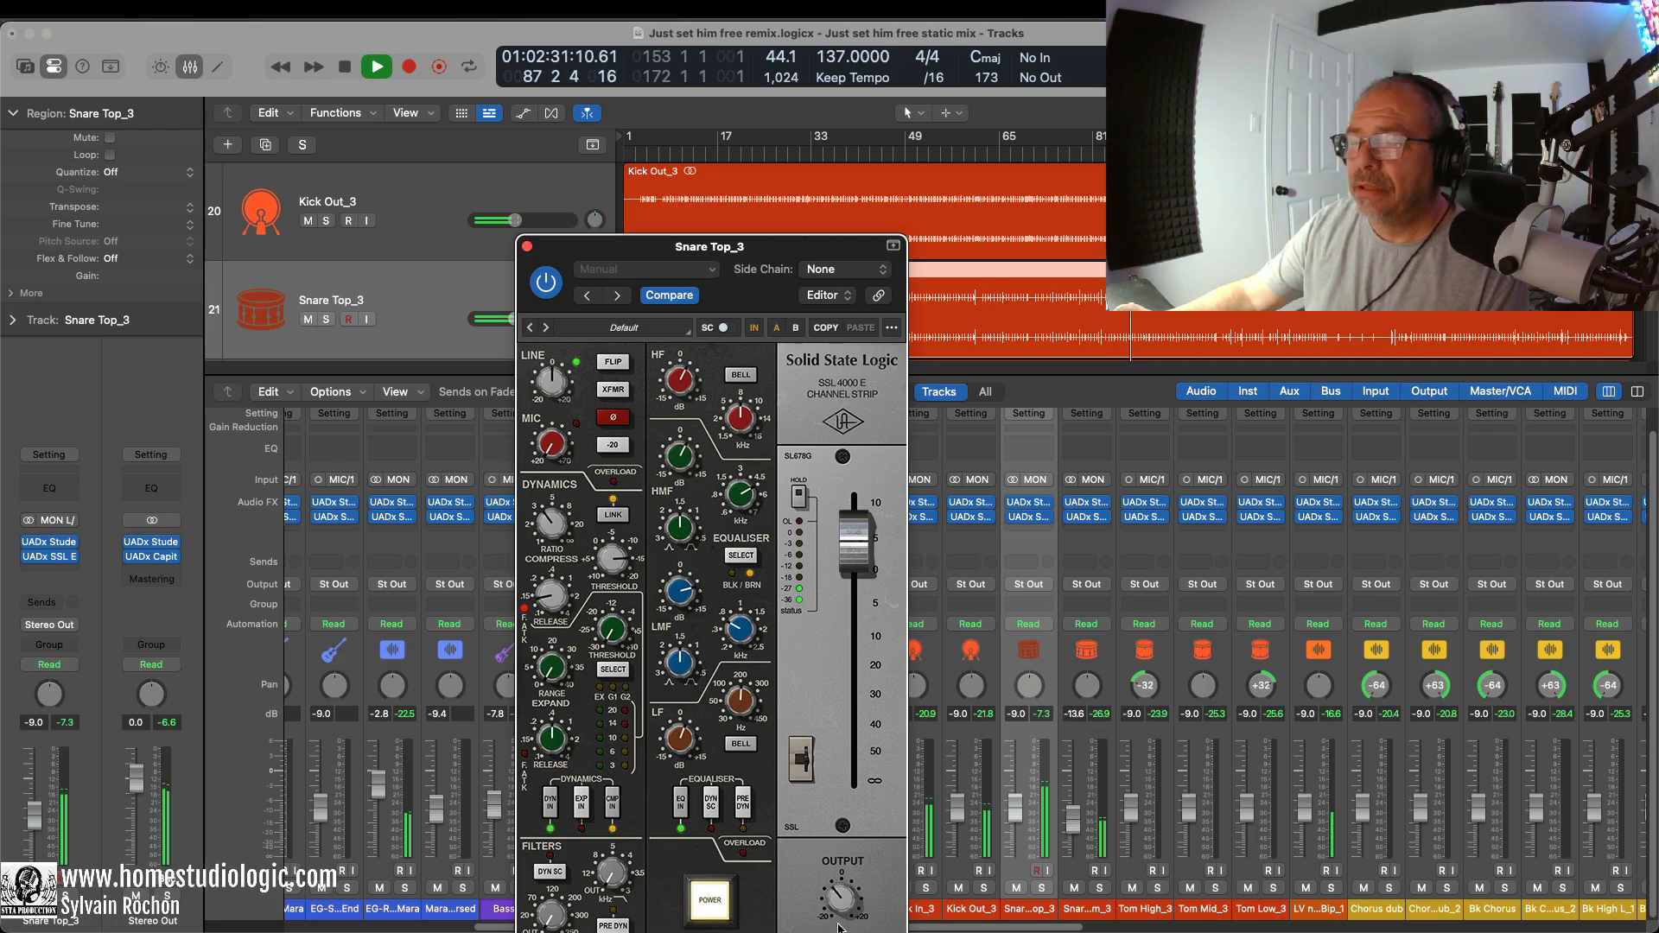
Step: Compare Snare Top_3 with the channel strip bypassed and engaged, stop playback and close the plug-in window
click(753, 329)
click(753, 330)
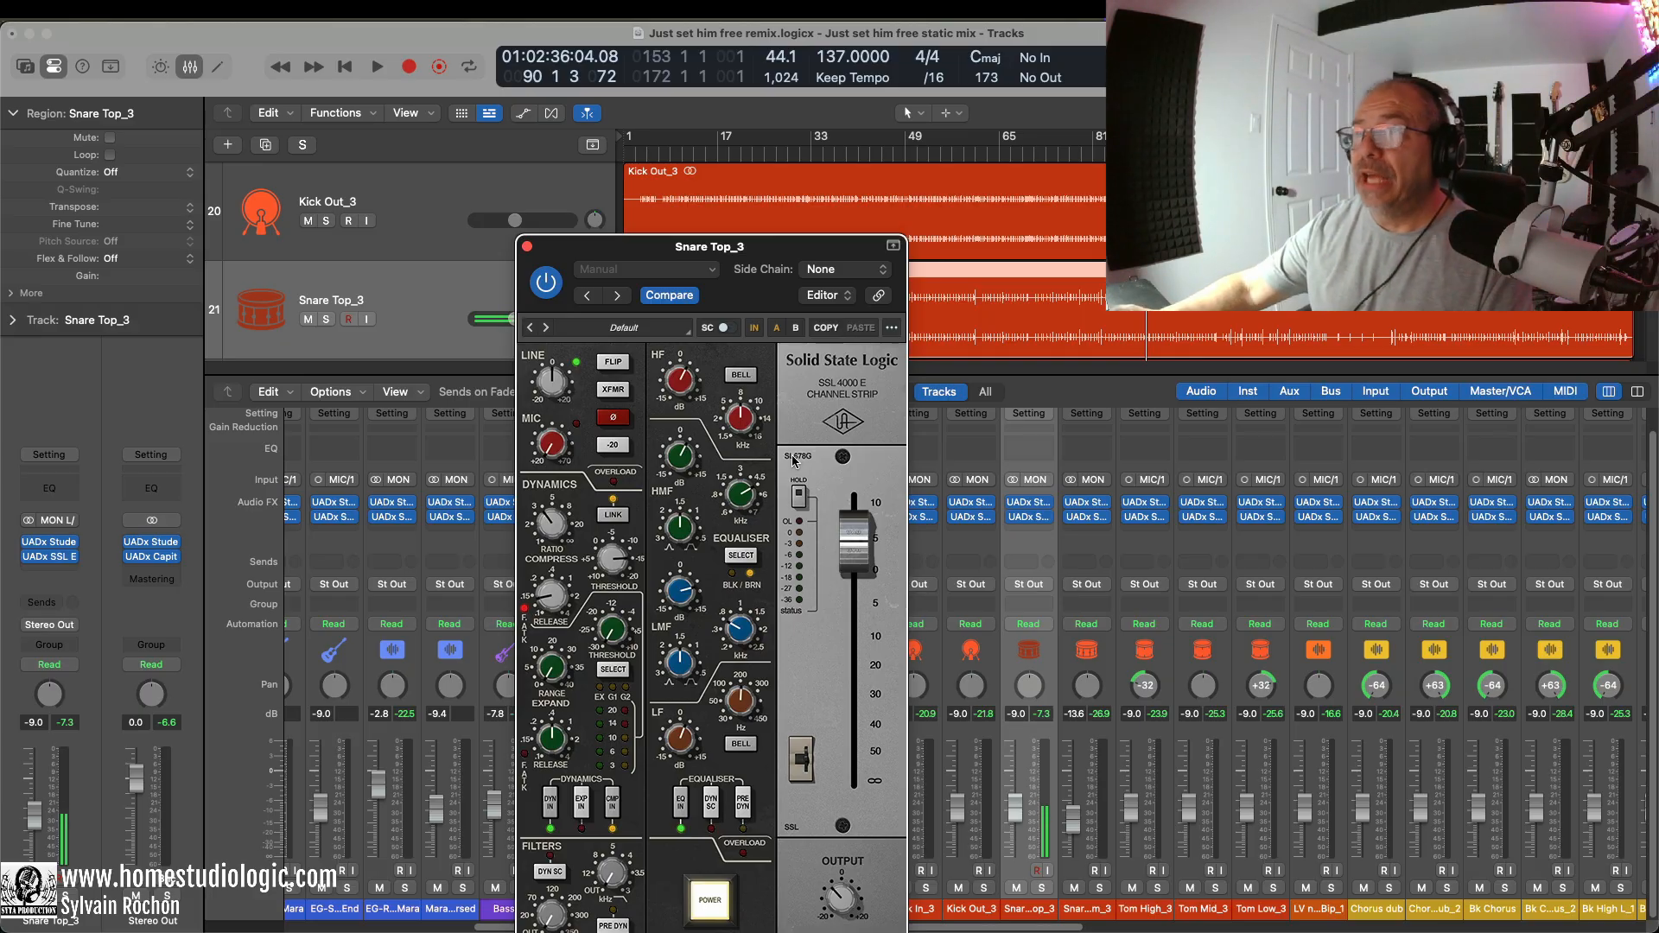
click(527, 247)
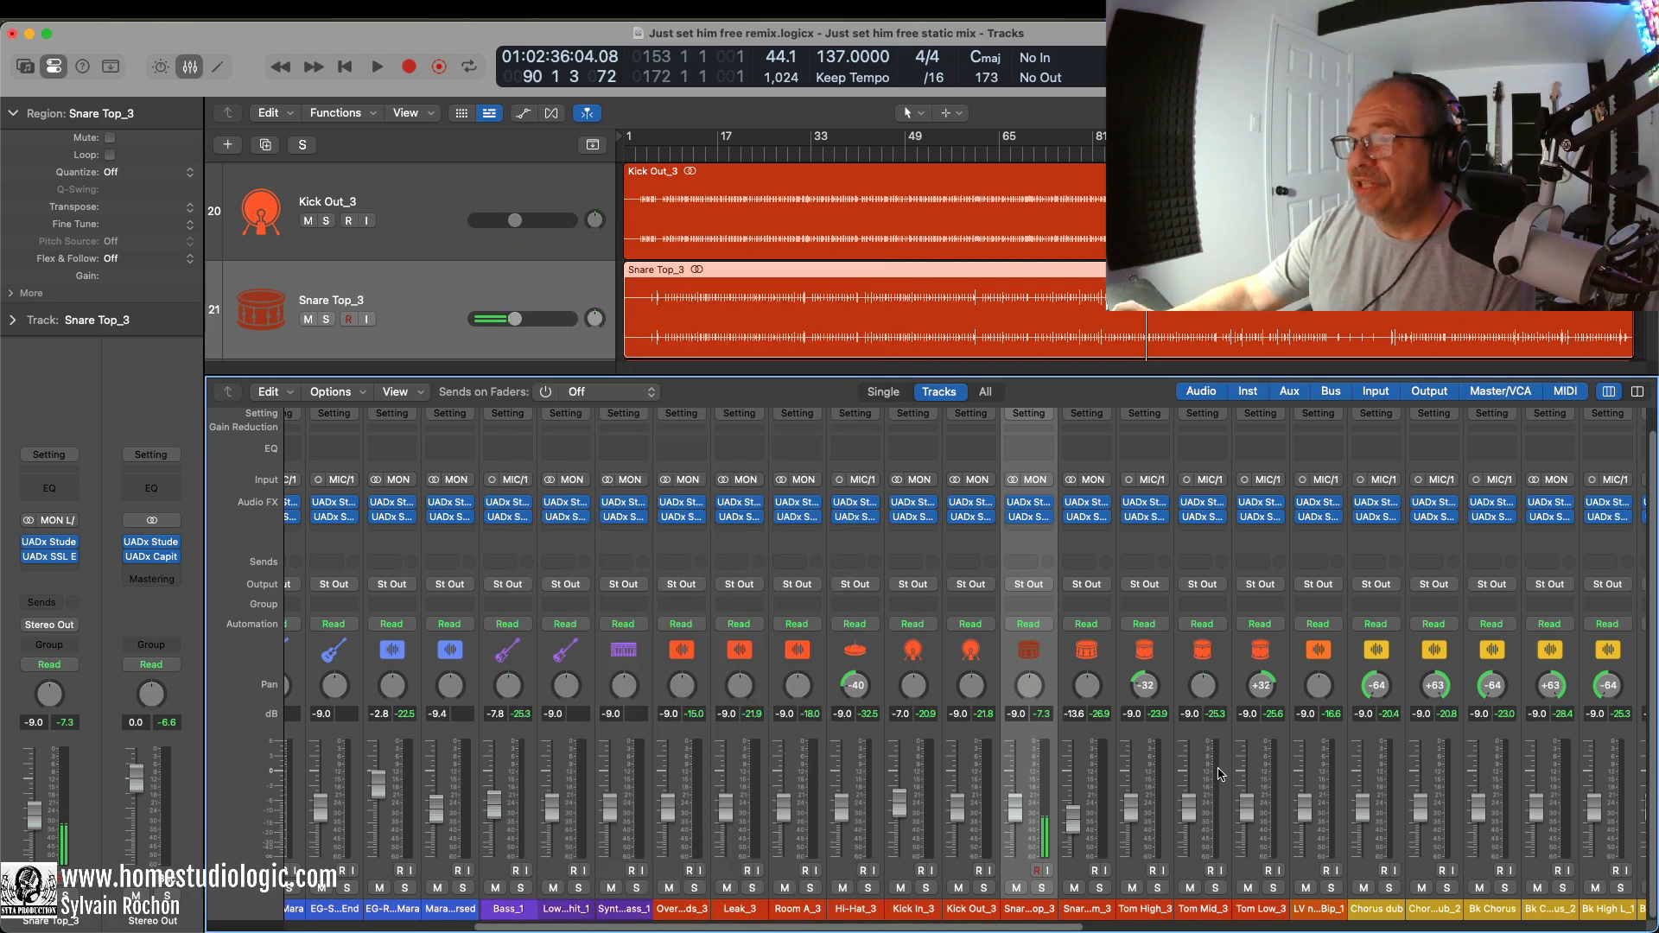
Step: Play the song with Snare Bottom_3 selected, briefly soloing that track before returning it to the full mix
click(1087, 743)
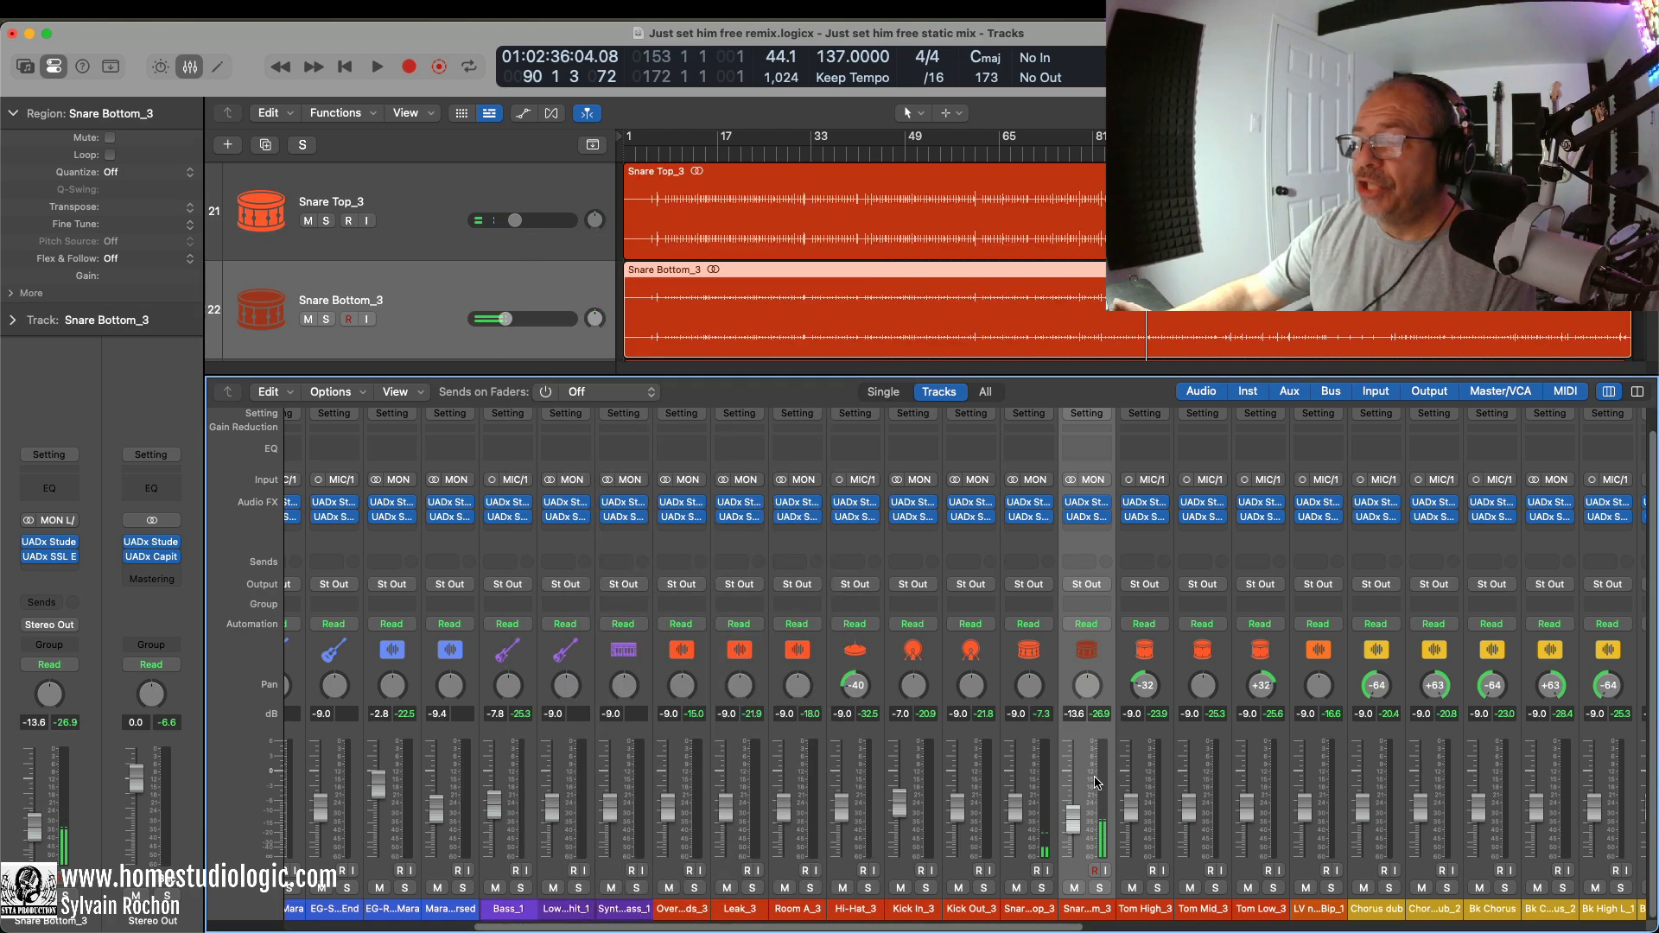
key(space)
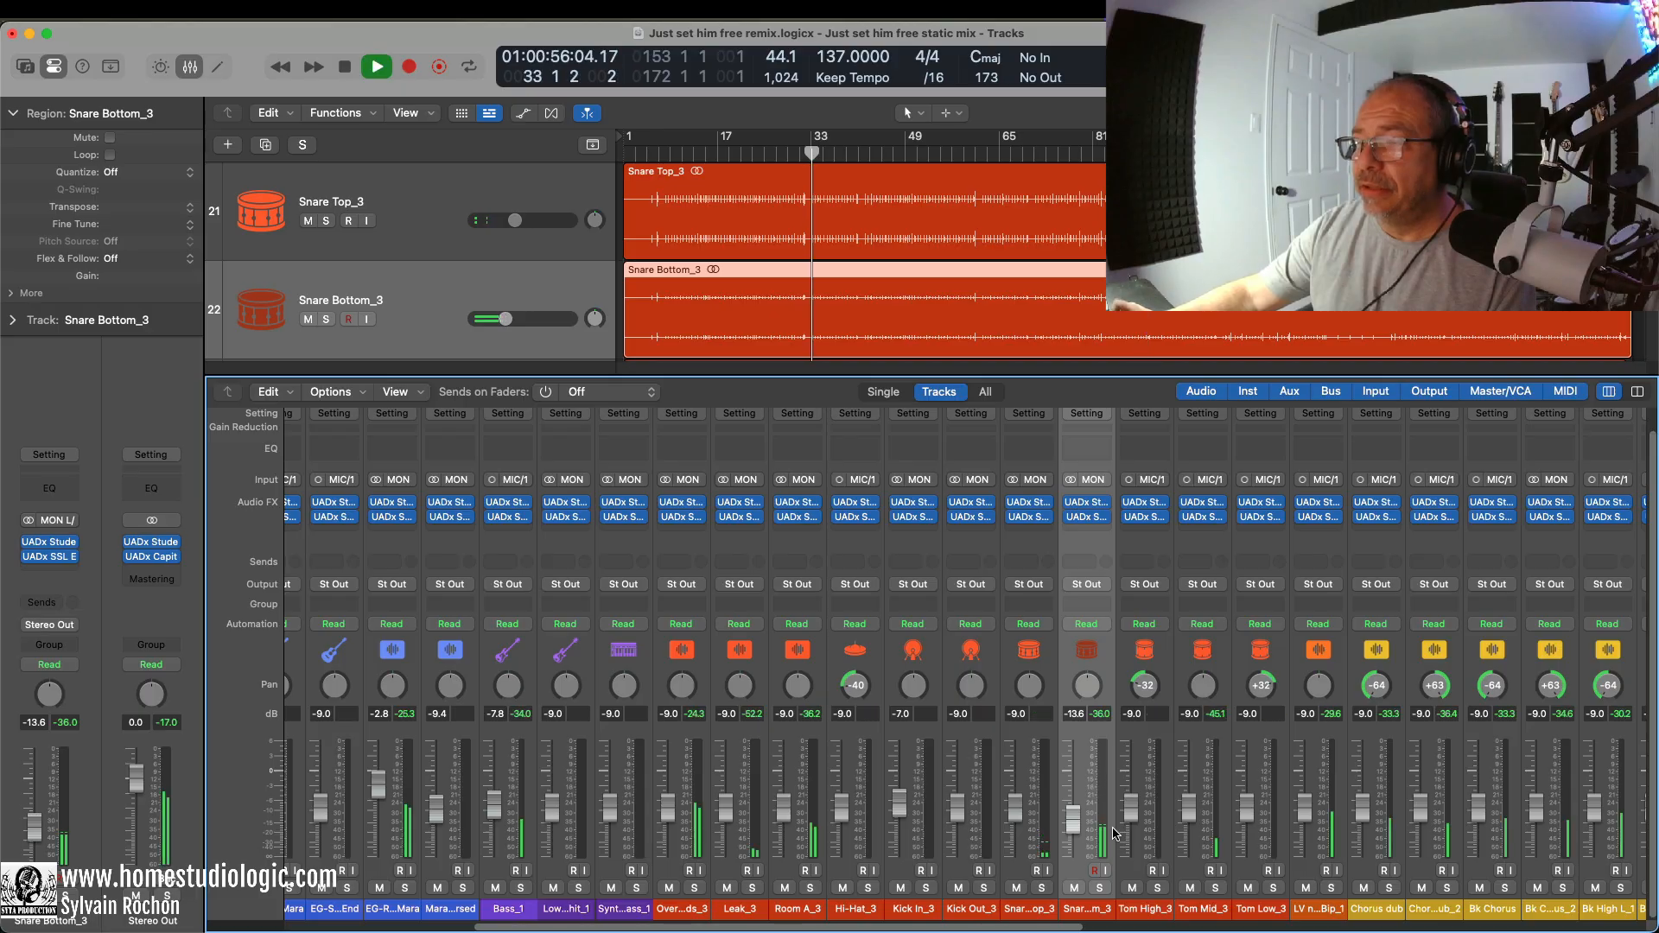
click(1099, 888)
click(1098, 888)
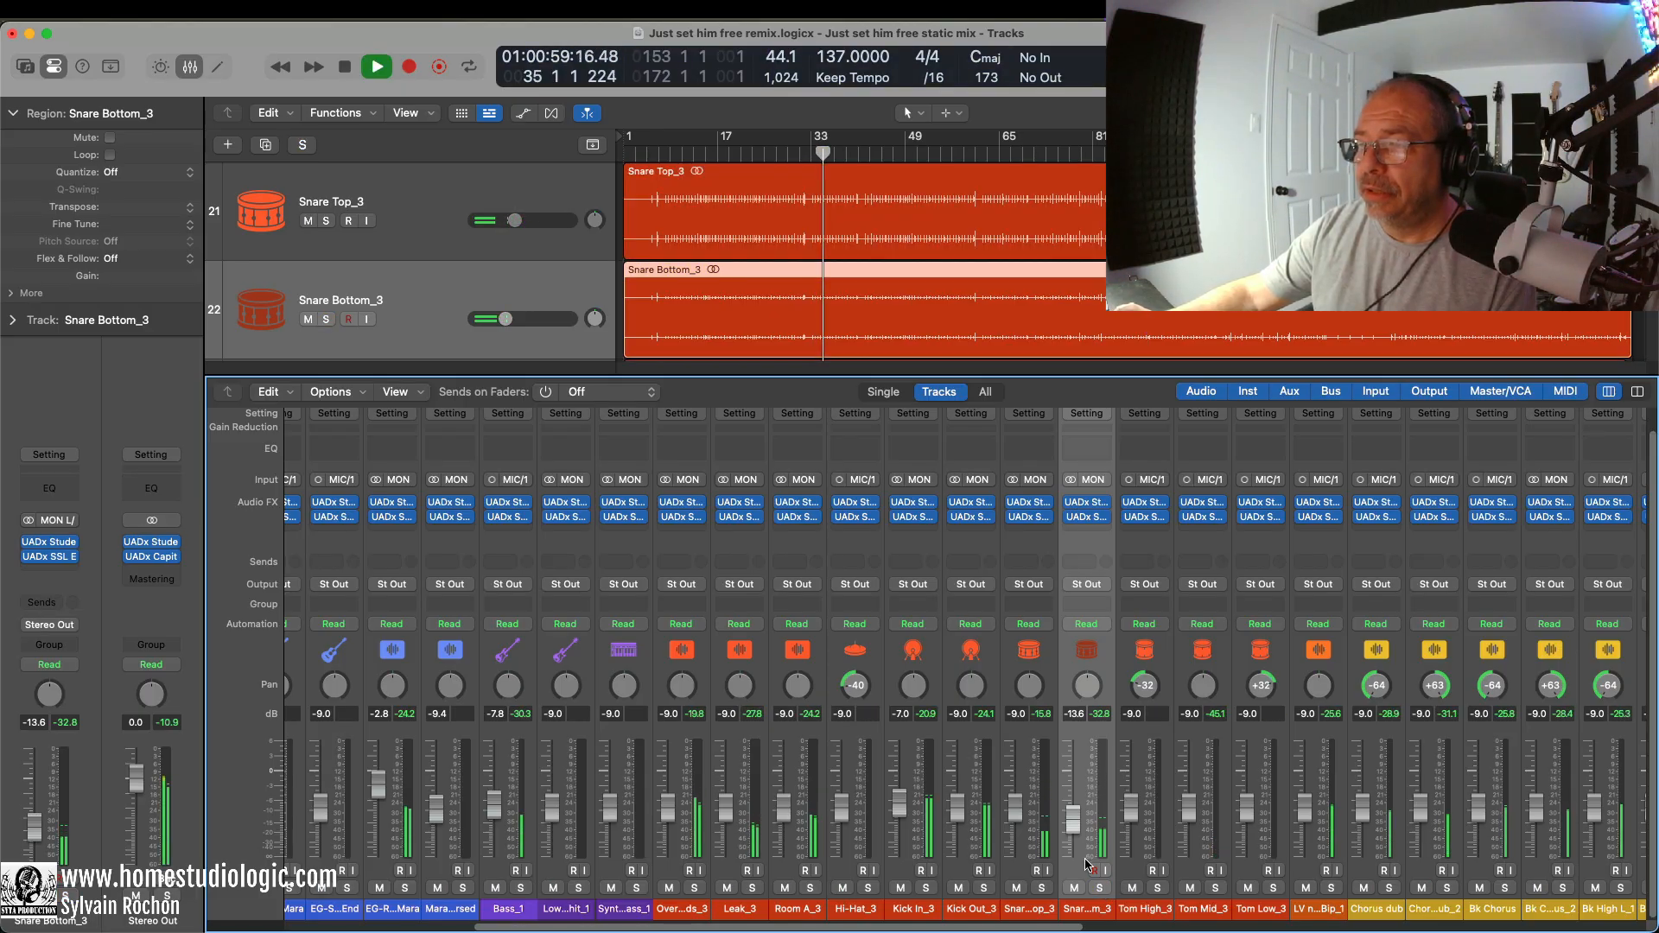
Step: Raise Snare Bottom_3 in the playing mix, settle its volume fader at -7.8 dB and stop playback
drag(1073, 820, 1072, 769)
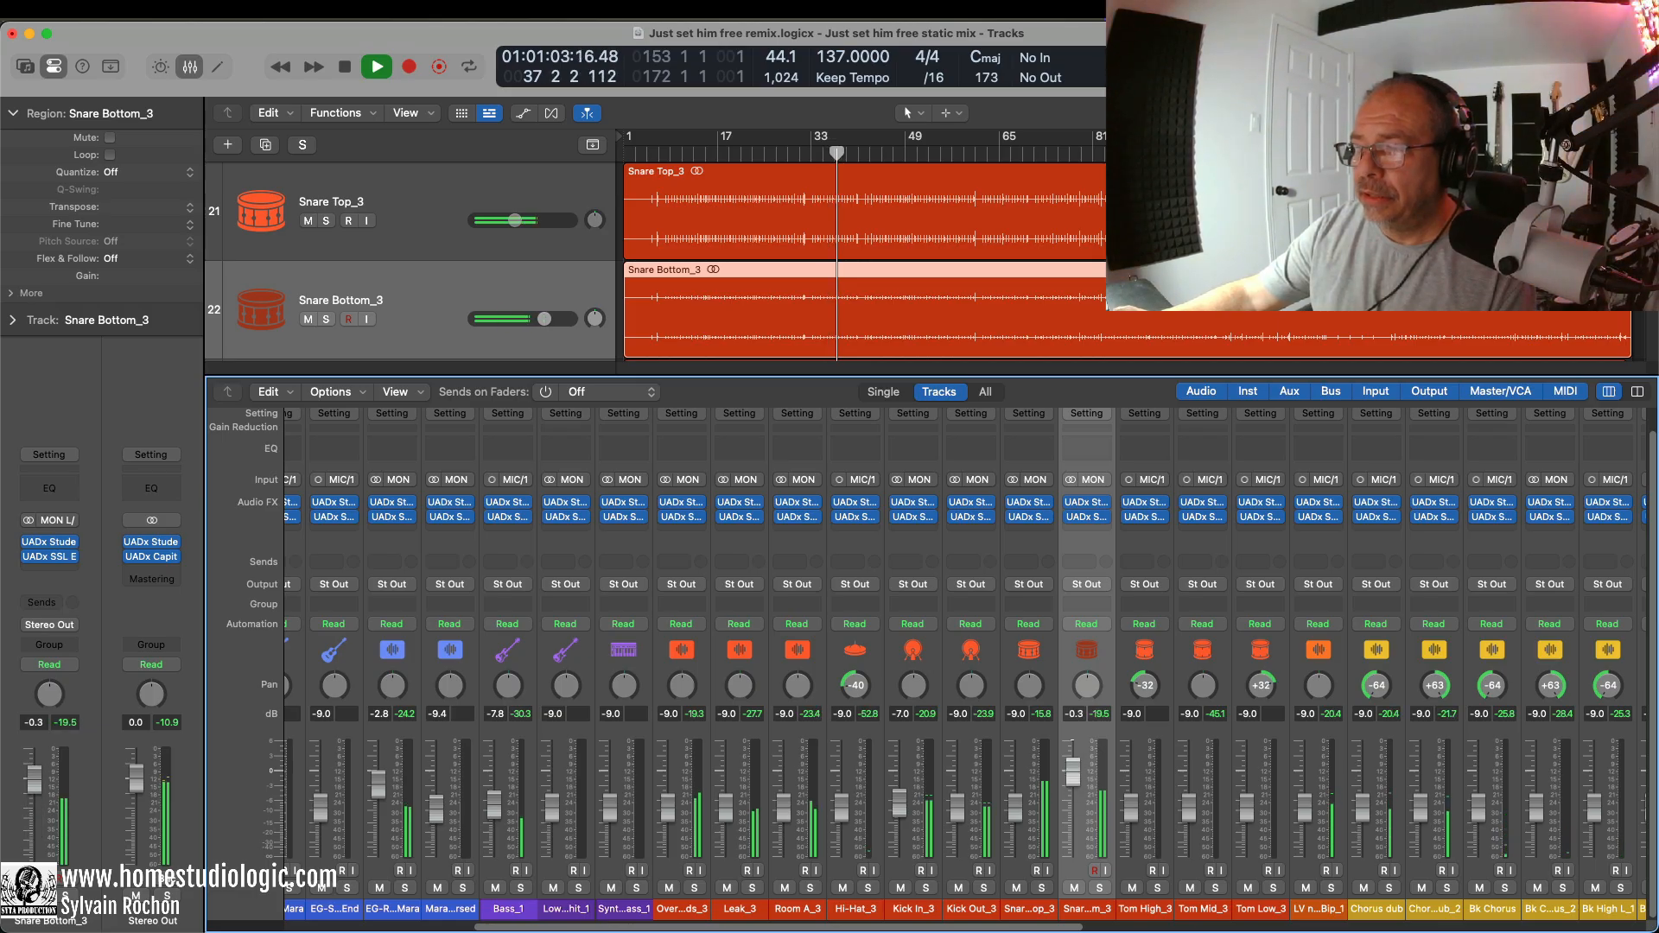
mouse_move(1073, 769)
mouse_down()
mouse_move(1073, 787)
mouse_move(1073, 745)
mouse_move(1073, 799)
mouse_up()
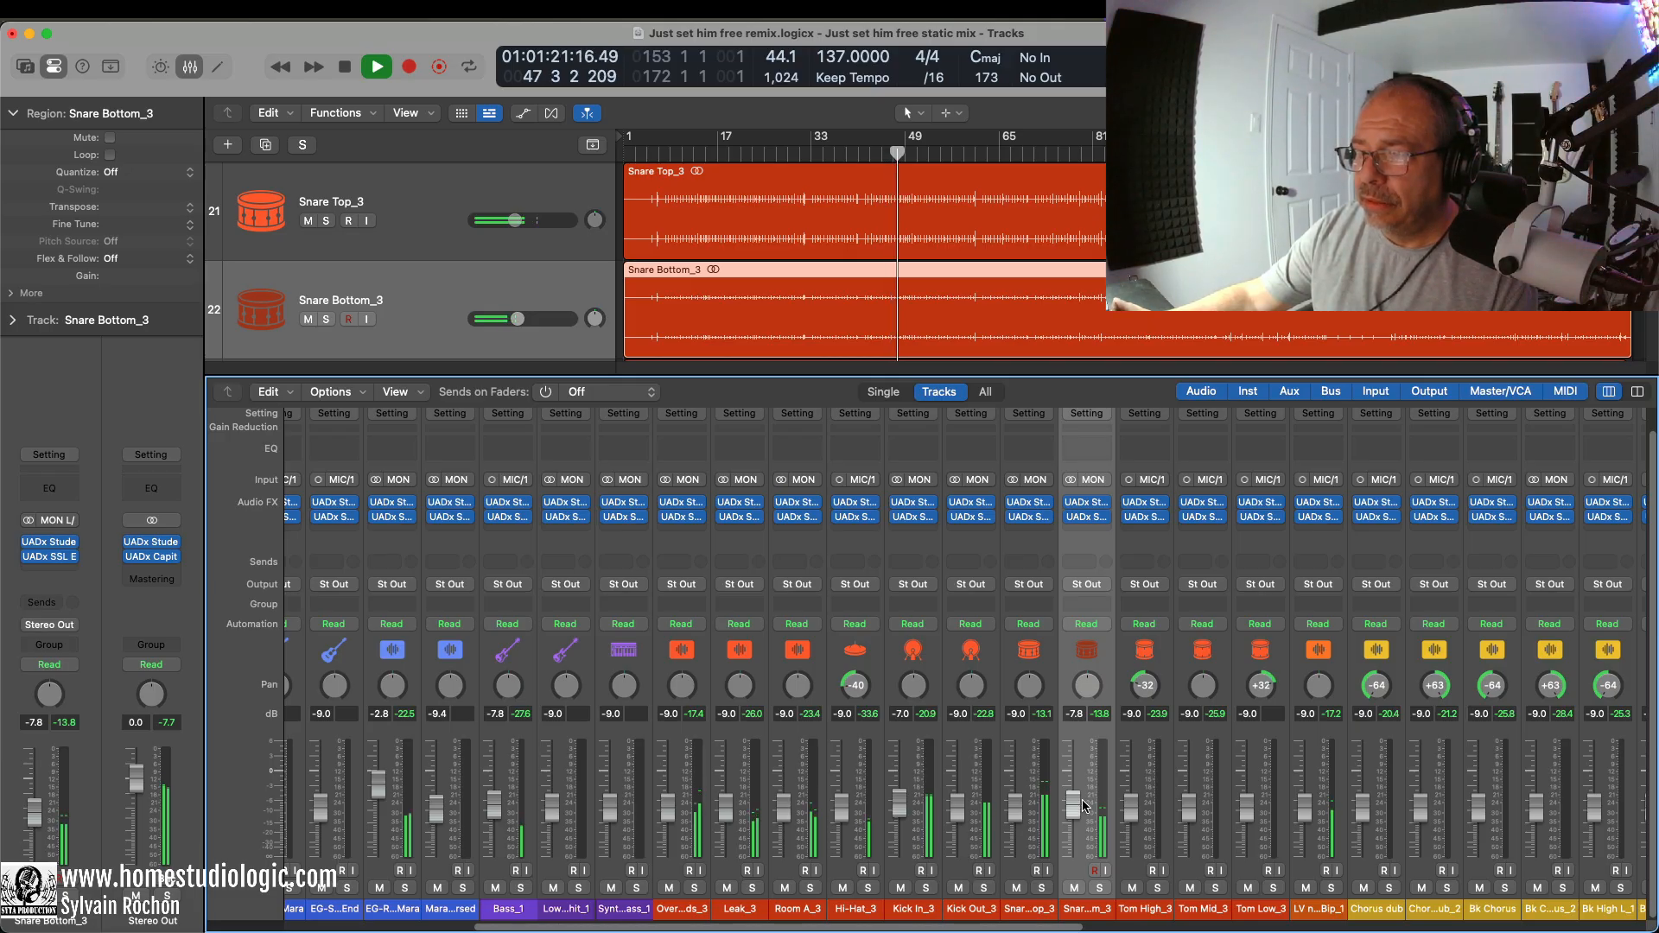
key(space)
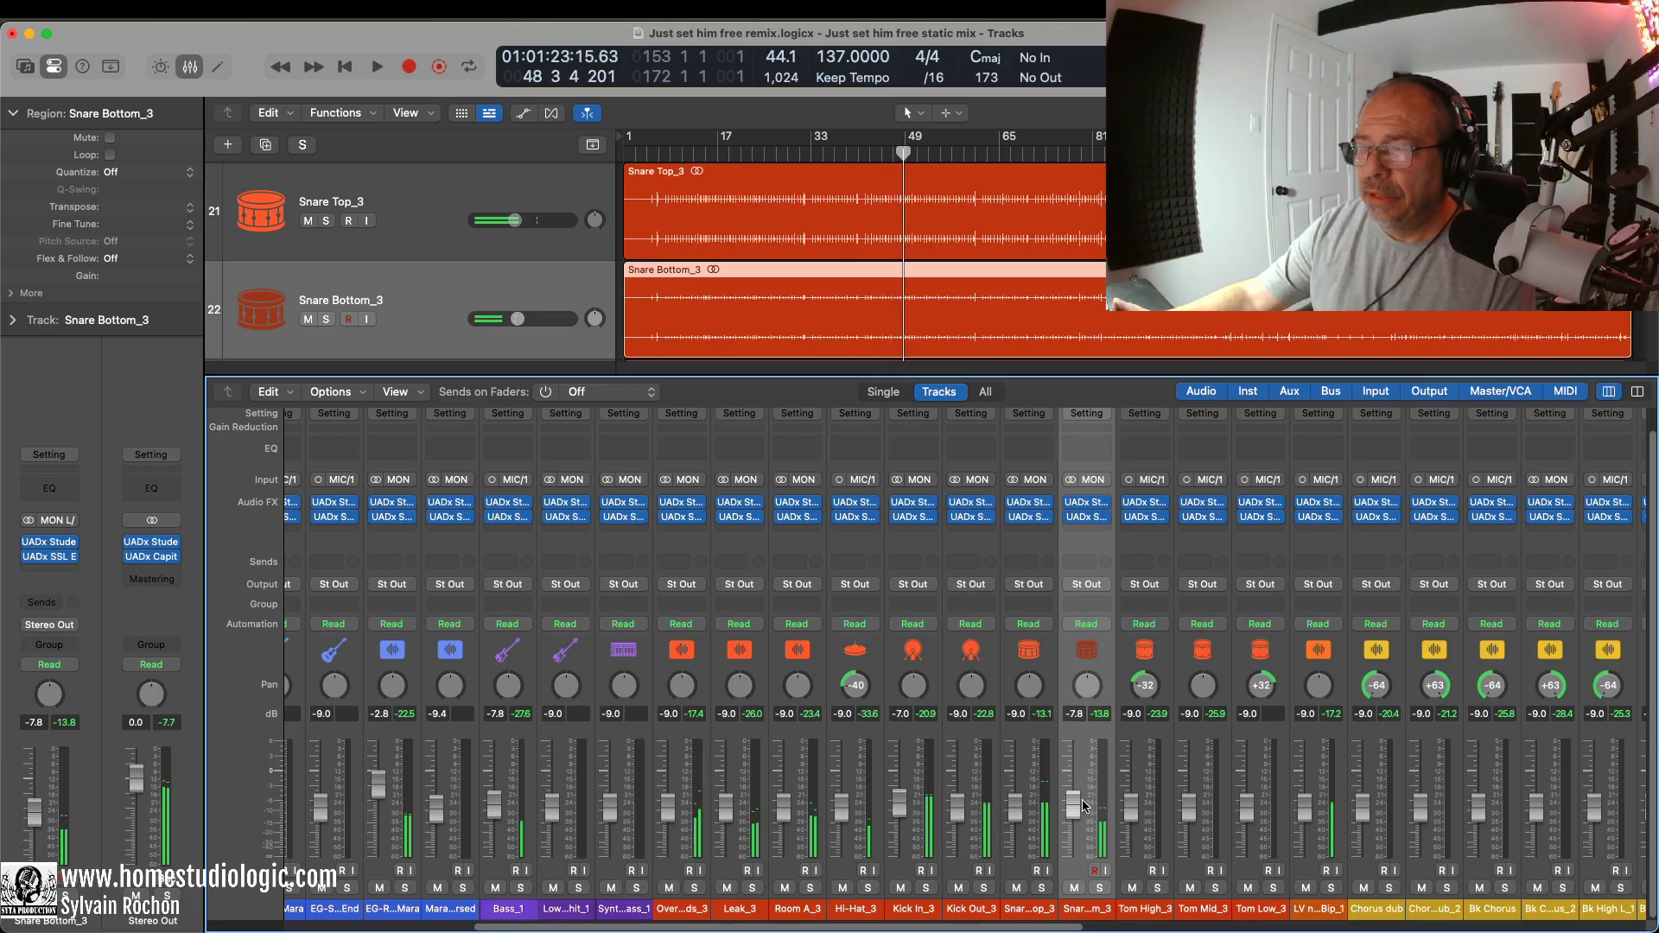